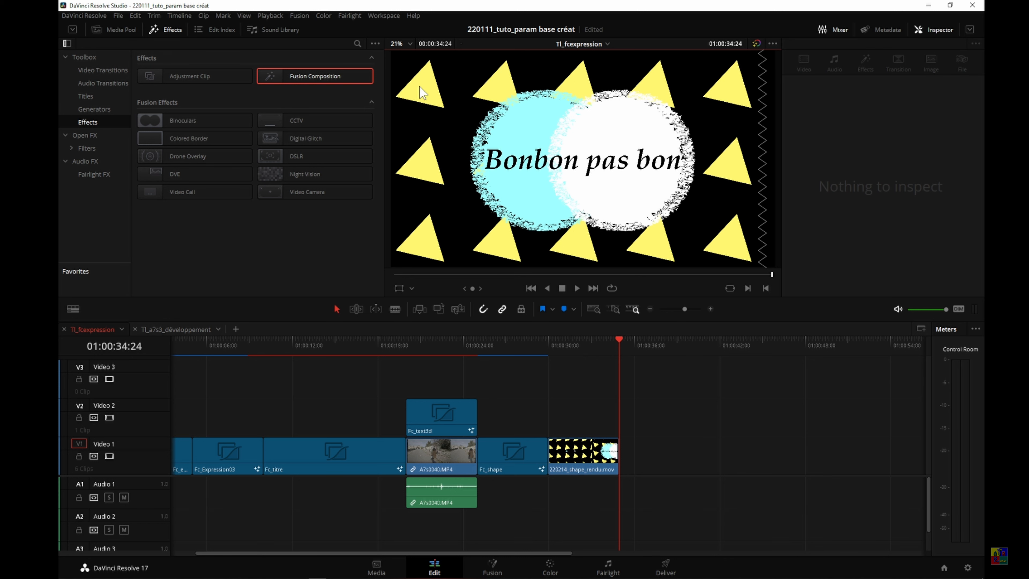
# - Add a Fusion Composition clip after the last clip on Video 1 and extend its end to 01:00:44:24
pyautogui.moveTo(305, 73); pyautogui.dragTo(625, 474)
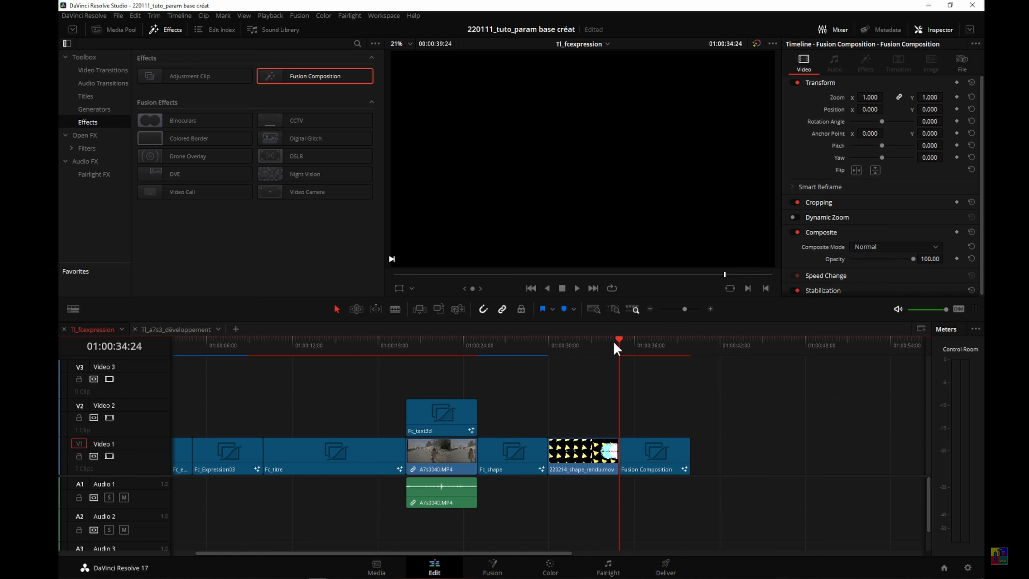
pyautogui.moveTo(622, 338); pyautogui.dragTo(693, 366)
pyautogui.press('space')
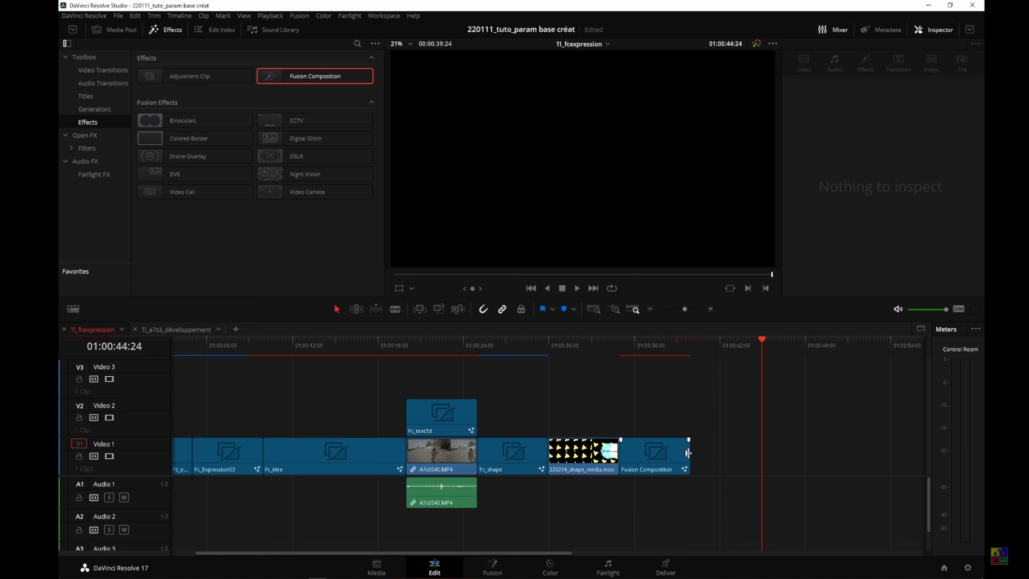
pyautogui.moveTo(688, 453); pyautogui.dragTo(755, 456)
pyautogui.click(674, 350)
pyautogui.click(654, 466)
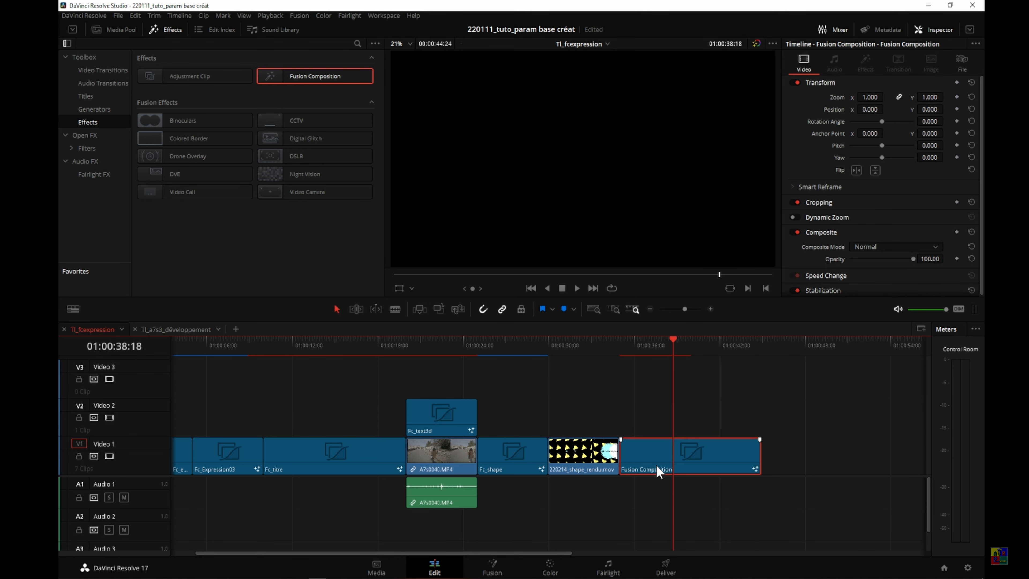
# - Open the new clip on the Fusion page, review the Fusion frame format and color depth settings, and save them
pyautogui.click(492, 565)
pyautogui.click(300, 15)
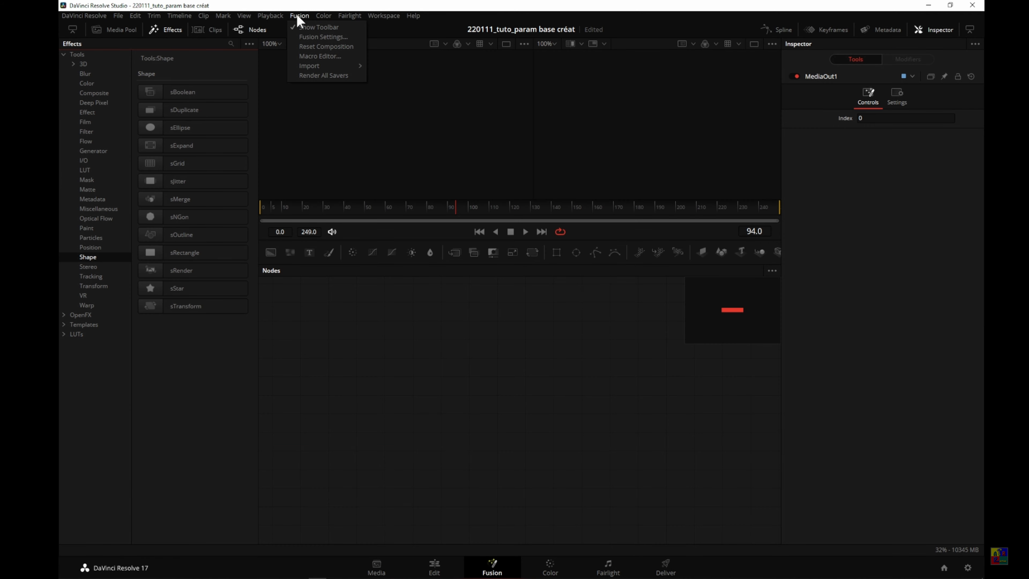
pyautogui.click(315, 37)
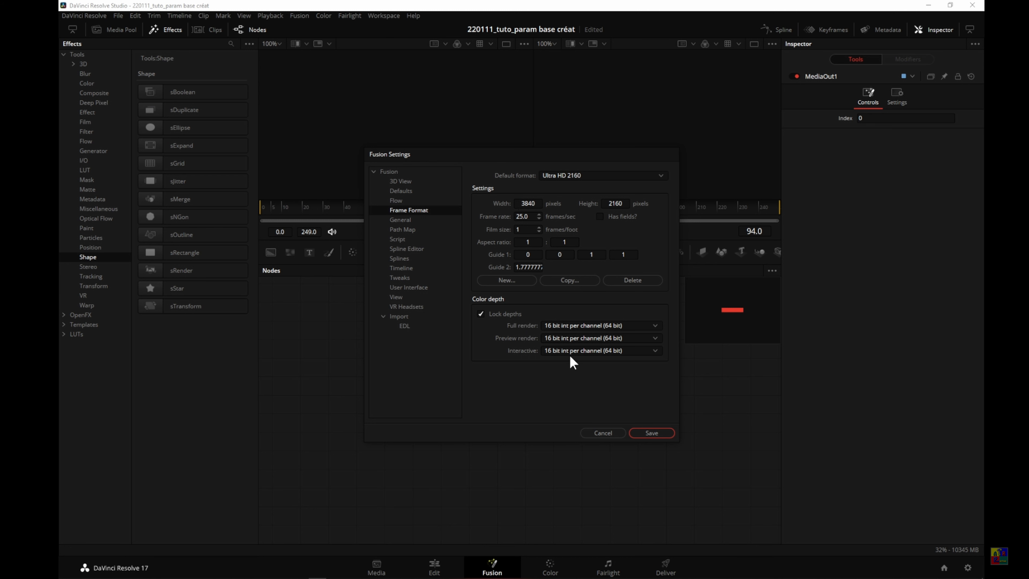
pyautogui.click(653, 431)
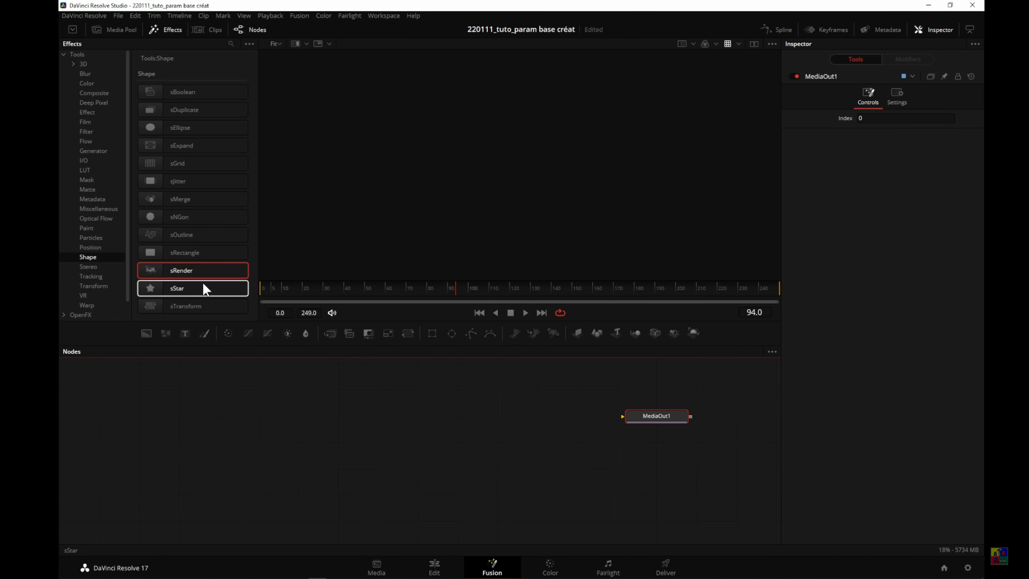
# - Add sRectangle and sRender nodes, connect the rectangle to the render node, and show sRender1 in the viewer
pyautogui.moveTo(188, 260); pyautogui.dragTo(322, 337)
pyautogui.moveTo(342, 388); pyautogui.dragTo(345, 432)
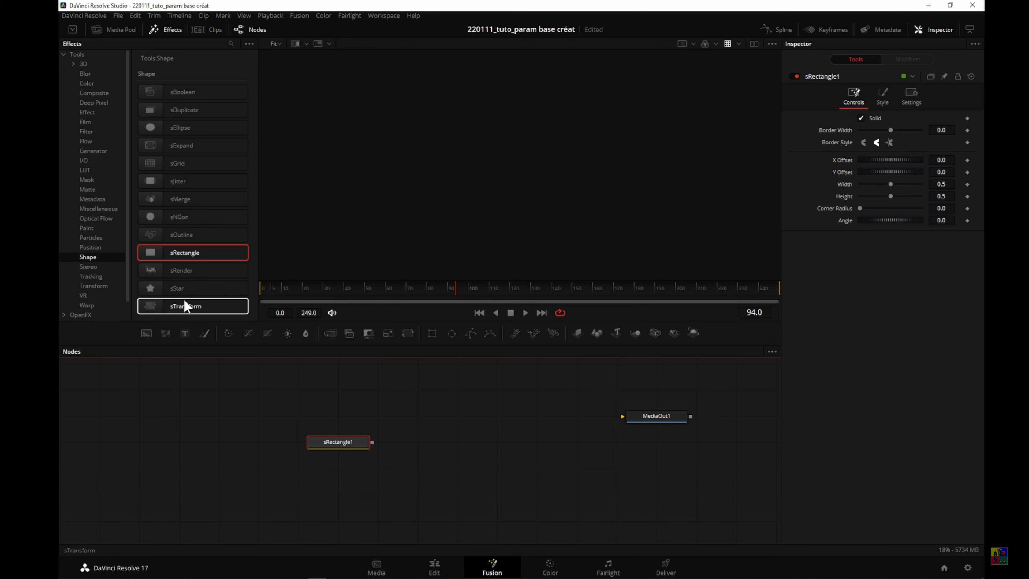
pyautogui.moveTo(184, 271); pyautogui.dragTo(454, 441)
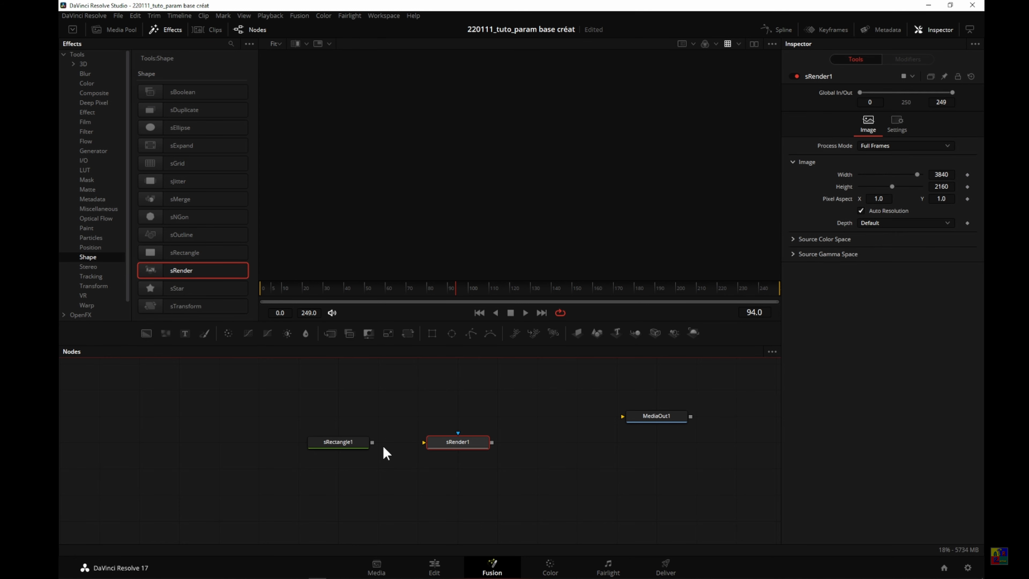
pyautogui.moveTo(373, 442); pyautogui.dragTo(579, 147)
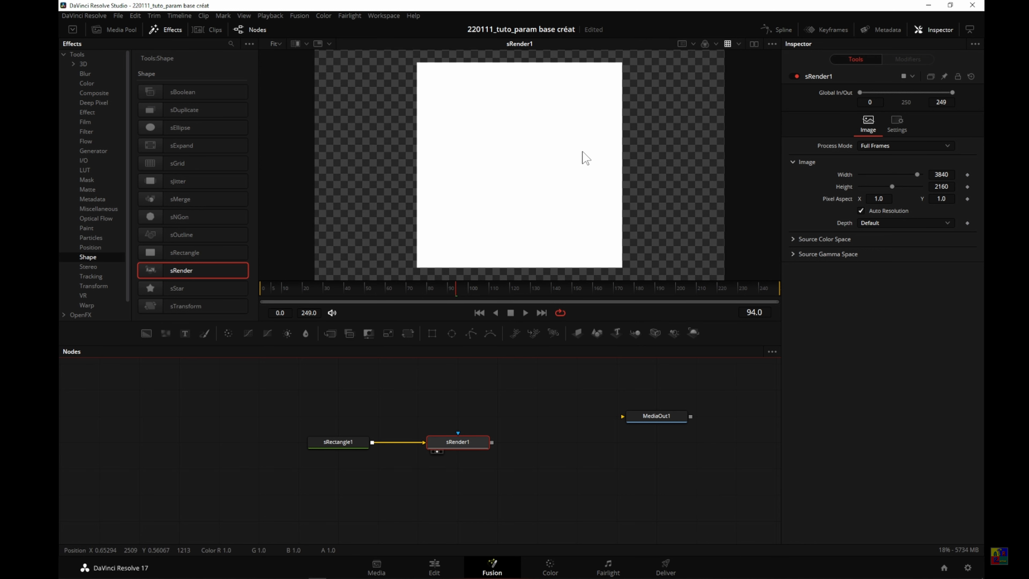
# - Set the rectangle's border width to about 0.076 and try the beveled, rounded and mitered corner styles
pyautogui.click(351, 443)
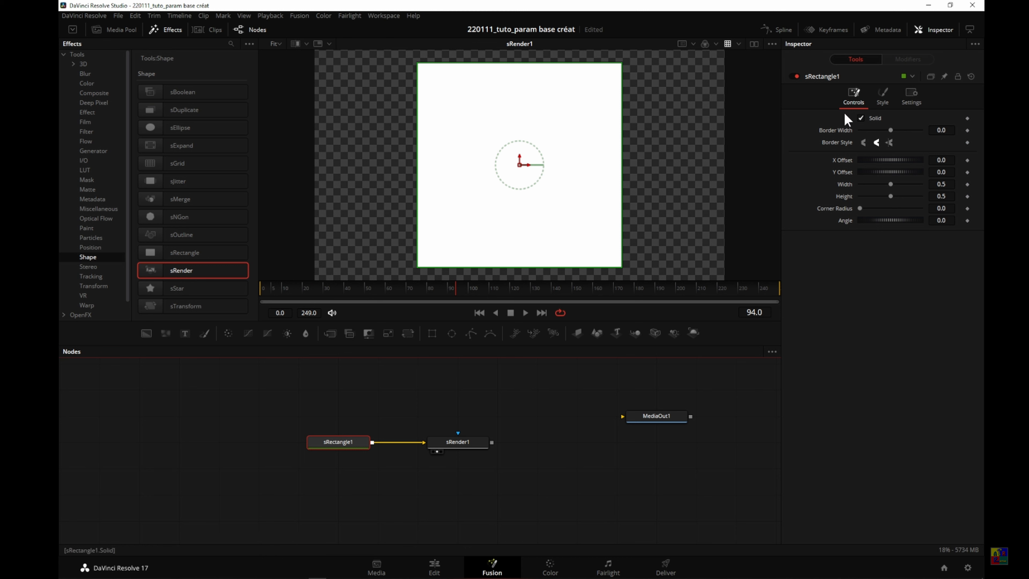
pyautogui.moveTo(891, 133)
pyautogui.mouseDown()
pyautogui.moveTo(863, 139)
pyautogui.moveTo(903, 133)
pyautogui.mouseUp()
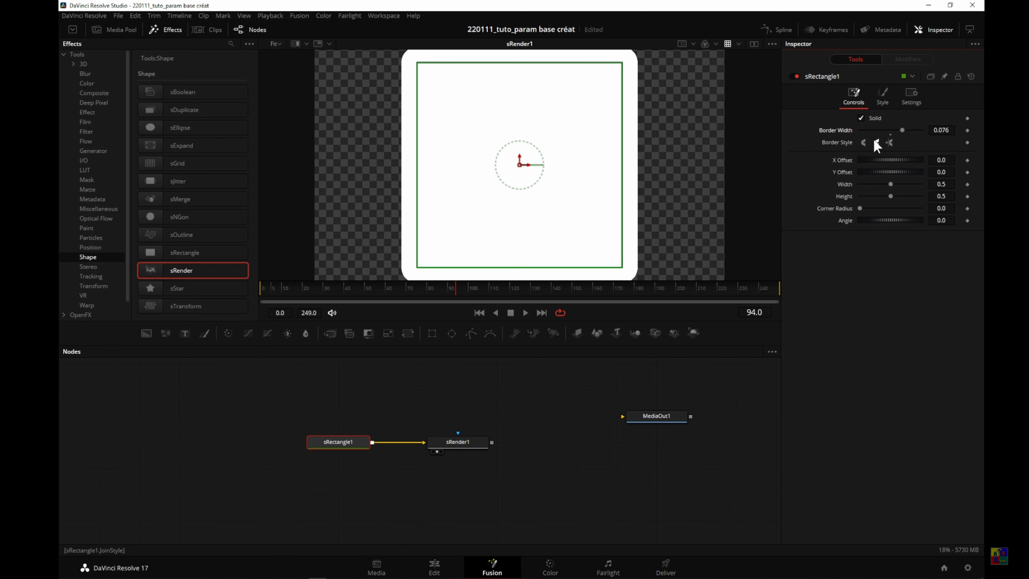
pyautogui.click(865, 144)
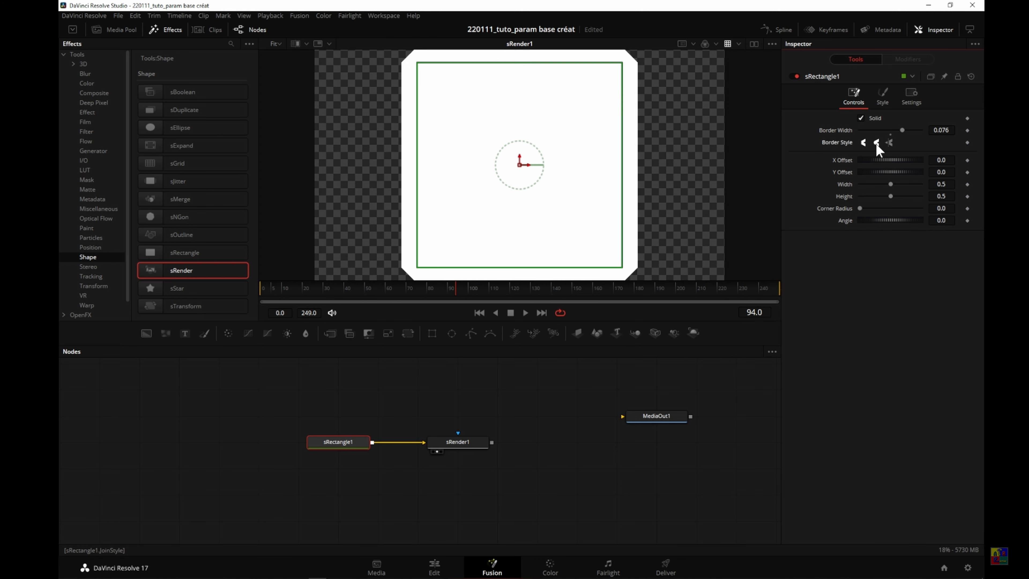
pyautogui.click(877, 142)
pyautogui.click(890, 143)
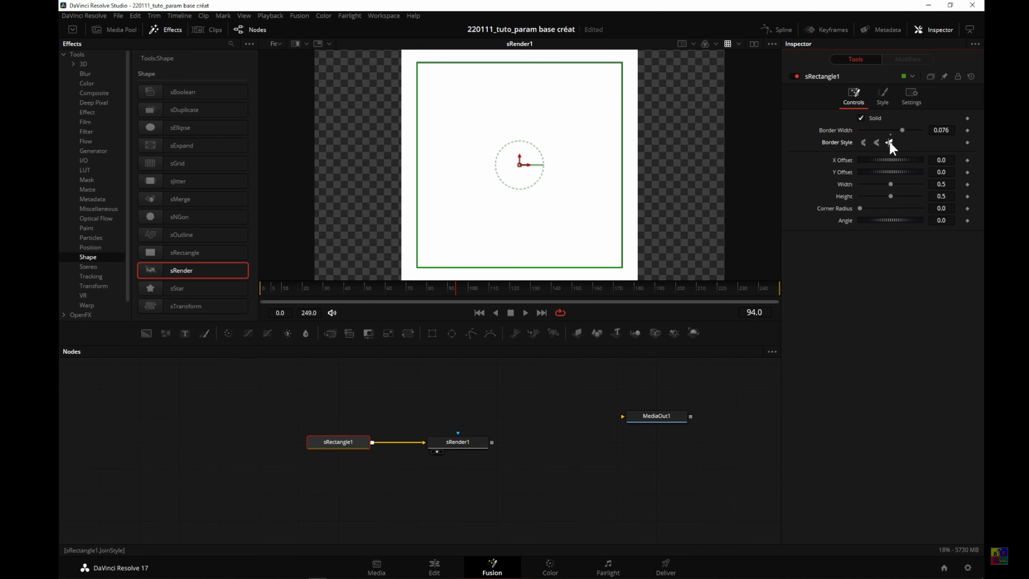
# - Set the rectangle's border width to about -0.088, compare the corner styles again, and bring the width back to a positive value
pyautogui.moveTo(902, 131); pyautogui.dragTo(876, 133)
pyautogui.click(864, 142)
pyautogui.click(877, 143)
pyautogui.click(864, 142)
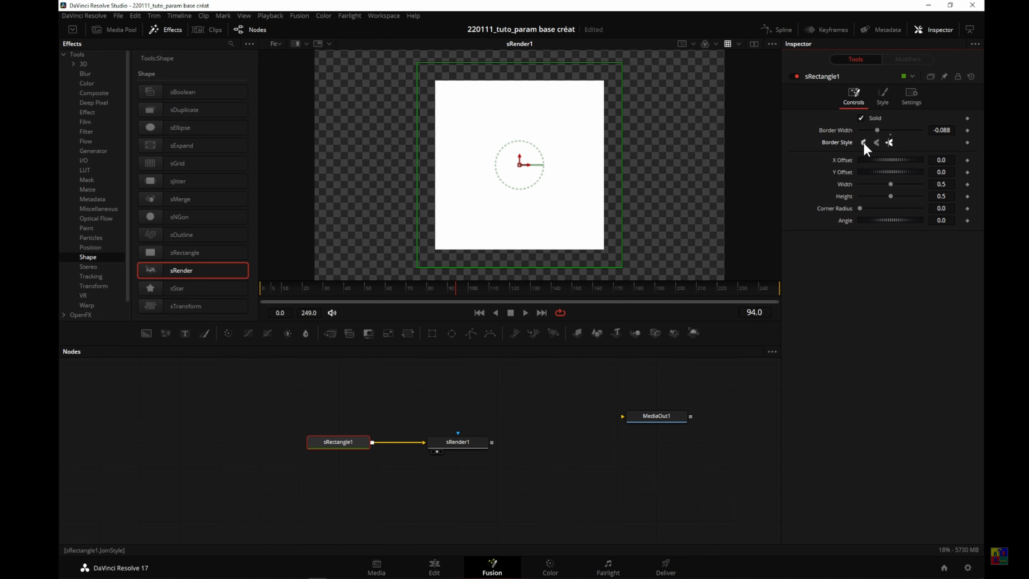
pyautogui.moveTo(877, 130); pyautogui.dragTo(899, 138)
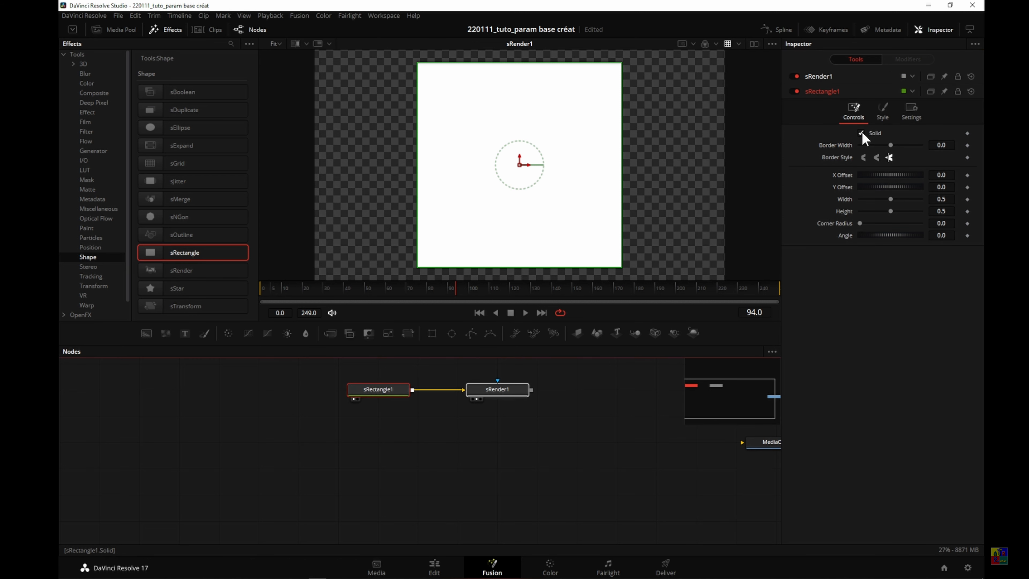
# - Turn the rectangle into an unfilled outline with border width about 0.035 and length about 0.772
pyautogui.click(862, 133)
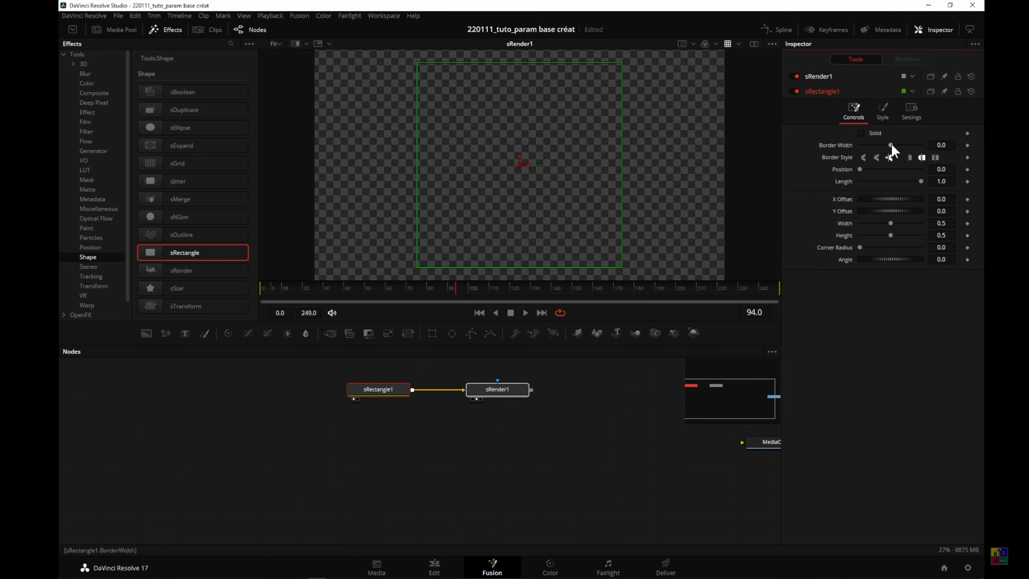
pyautogui.moveTo(888, 145)
pyautogui.mouseDown()
pyautogui.moveTo(900, 144)
pyautogui.moveTo(864, 144)
pyautogui.moveTo(895, 145)
pyautogui.mouseUp()
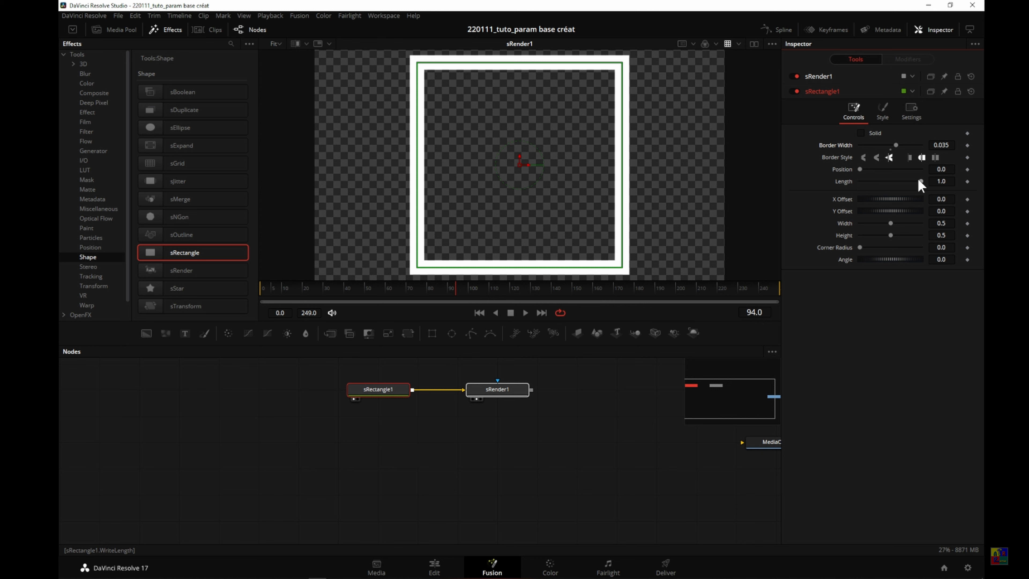
pyautogui.moveTo(919, 181)
pyautogui.mouseDown()
pyautogui.moveTo(846, 183)
pyautogui.moveTo(916, 182)
pyautogui.moveTo(907, 182)
pyautogui.mouseUp()
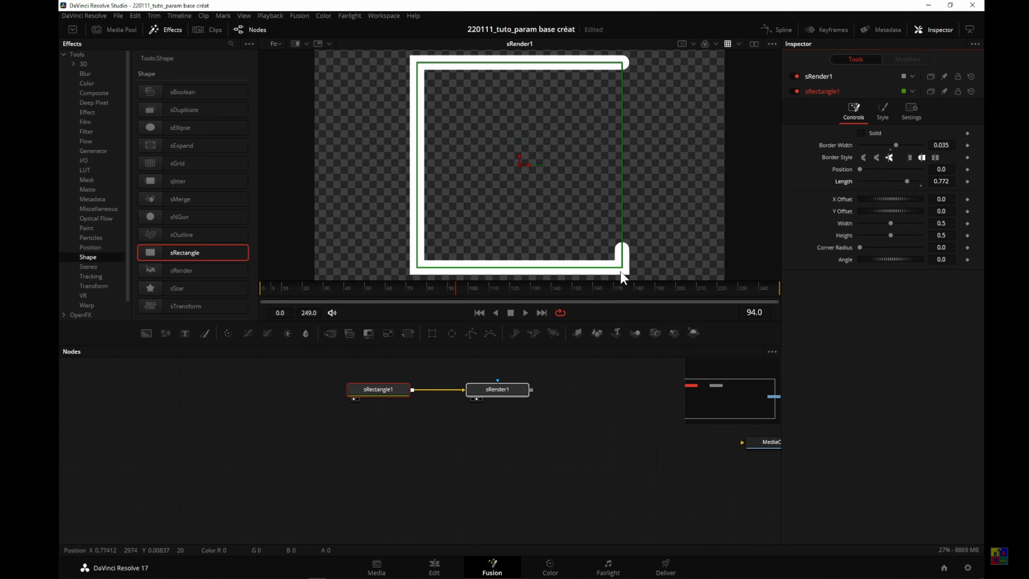
# - Try the flat, square and round end caps on the rectangle's outline, keep the round ones, and shorten the outline's length
pyautogui.click(909, 158)
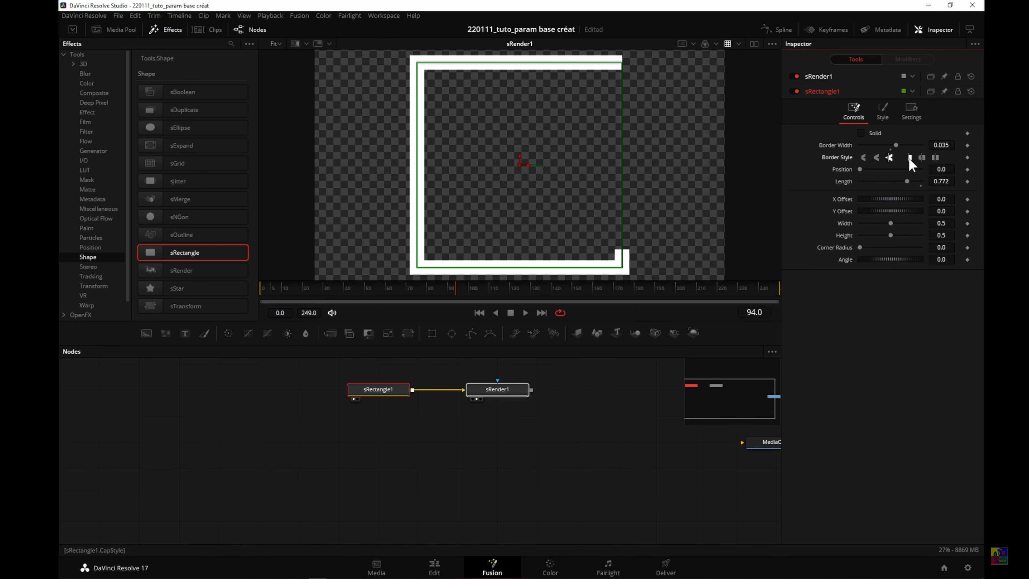
pyautogui.click(936, 158)
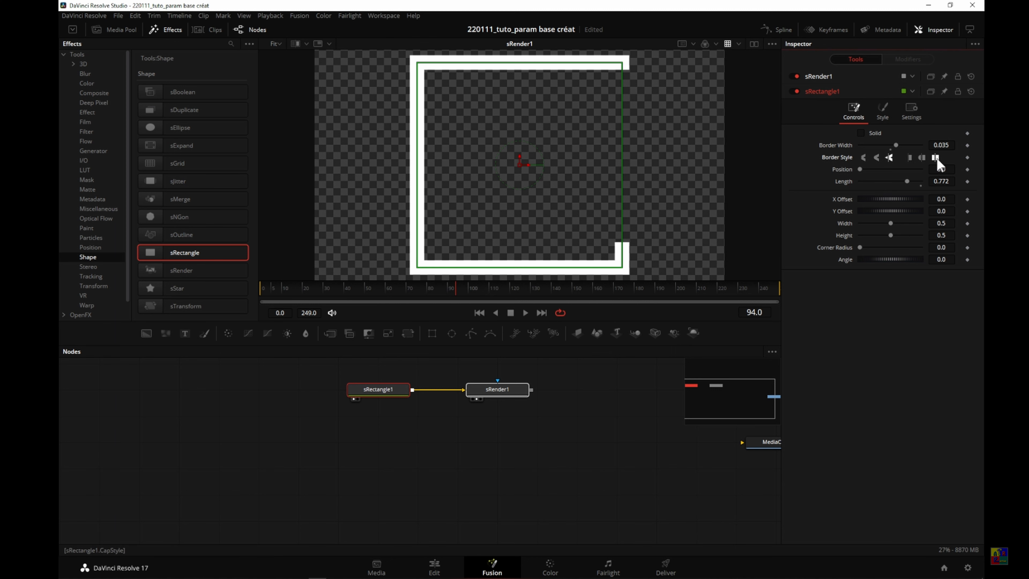
pyautogui.click(922, 158)
pyautogui.click(909, 158)
pyautogui.click(922, 159)
pyautogui.moveTo(907, 182); pyautogui.dragTo(894, 197)
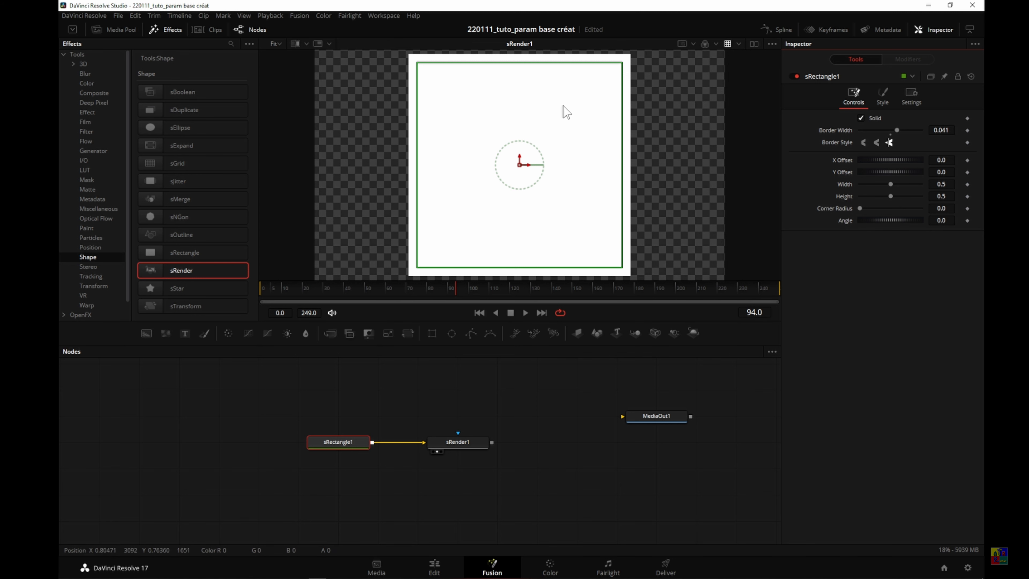
# - Try offsets 0.145 and -0.261, width 0.354, height 0.417, corner radius 0.126 and angle 44.3 on the rectangle, and reset them to default
pyautogui.moveTo(884, 158); pyautogui.dragTo(887, 218)
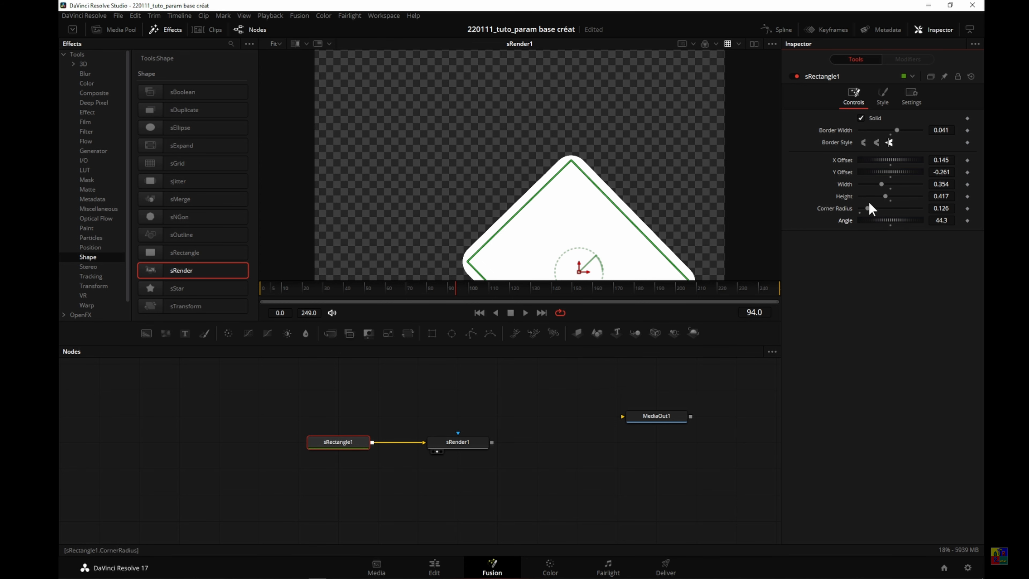
pyautogui.doubleClick(844, 160)
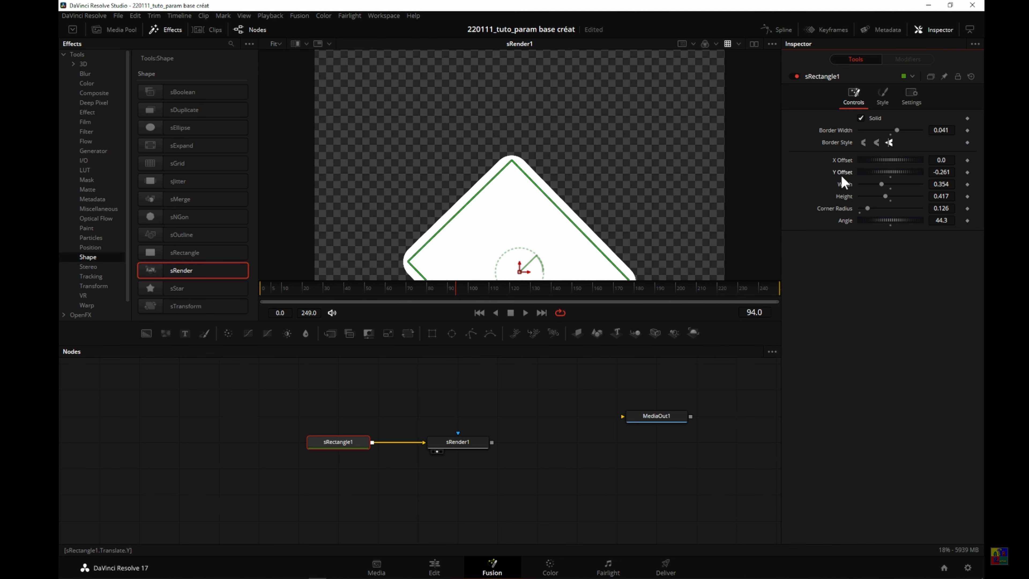
pyautogui.doubleClick(840, 173)
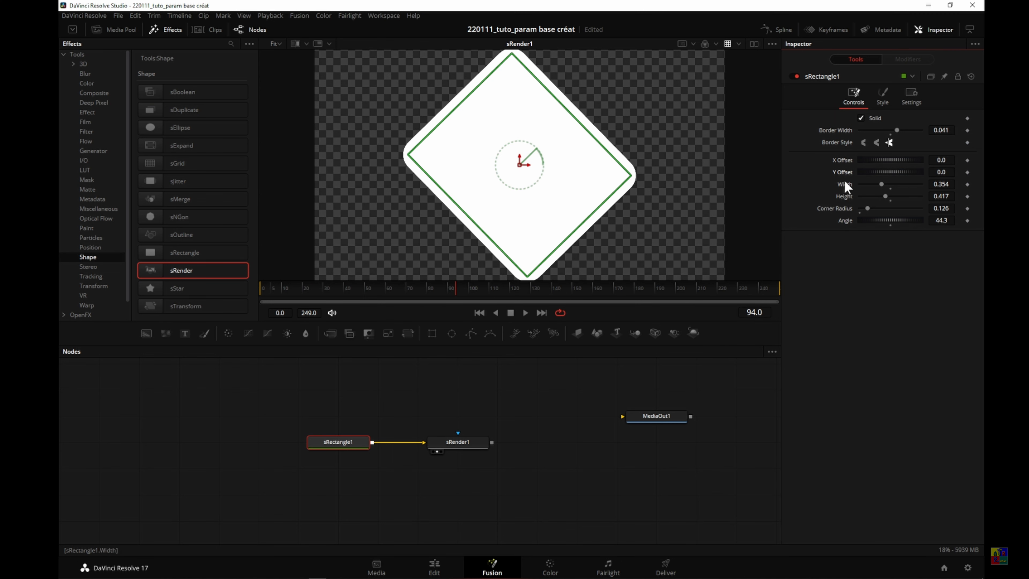
pyautogui.doubleClick(846, 186)
pyautogui.doubleClick(841, 196)
pyautogui.doubleClick(843, 208)
pyautogui.doubleClick(845, 221)
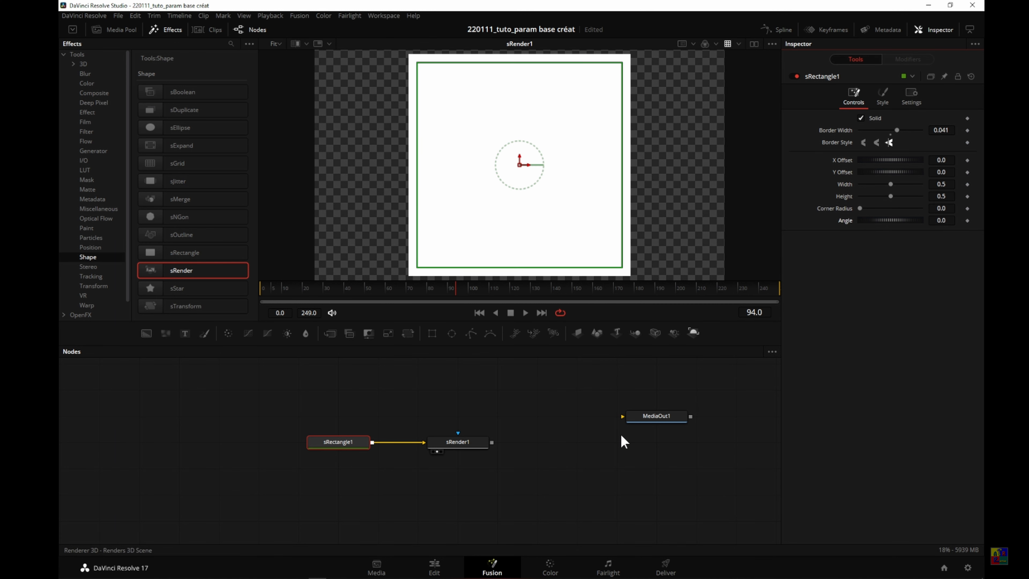
# - Replace the sRectangle node with an sNGon connected to sRender1 and set the polygon's sides to 8
pyautogui.press('Delete')
pyautogui.moveTo(179, 217); pyautogui.dragTo(448, 448)
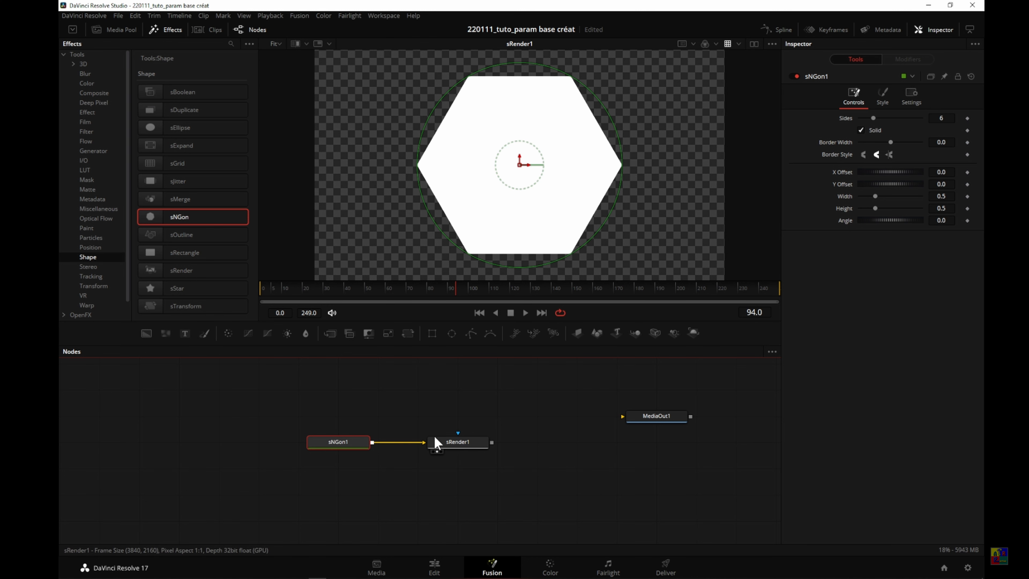
pyautogui.click(941, 118)
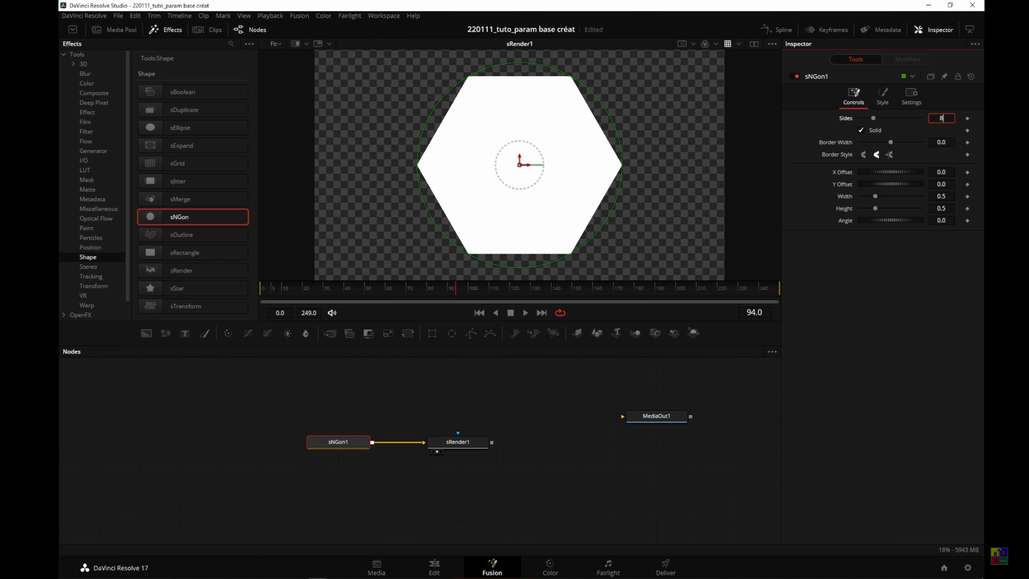
pyautogui.write('8')
pyautogui.press('Tab')
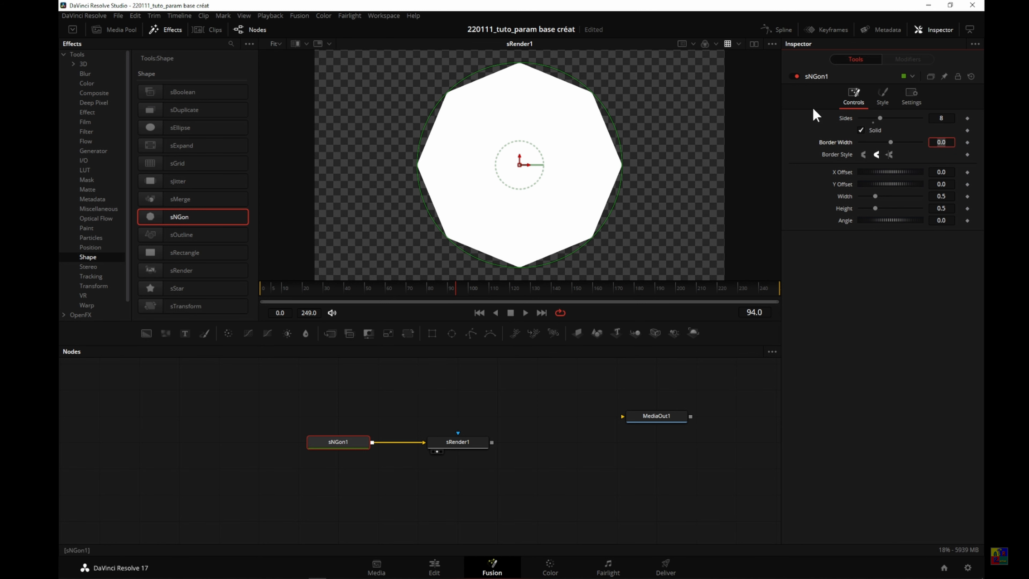
# - Make the polygon an unfilled 3-sided outline with border width about 0.06, position about 0.543 and length about 0.591
pyautogui.moveTo(880, 117); pyautogui.dragTo(864, 122)
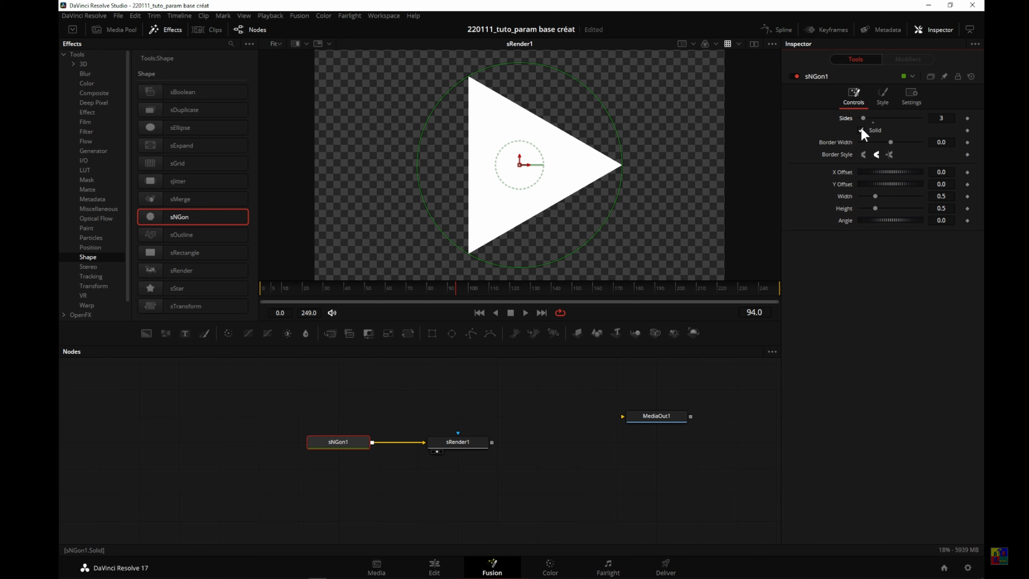
pyautogui.click(860, 129)
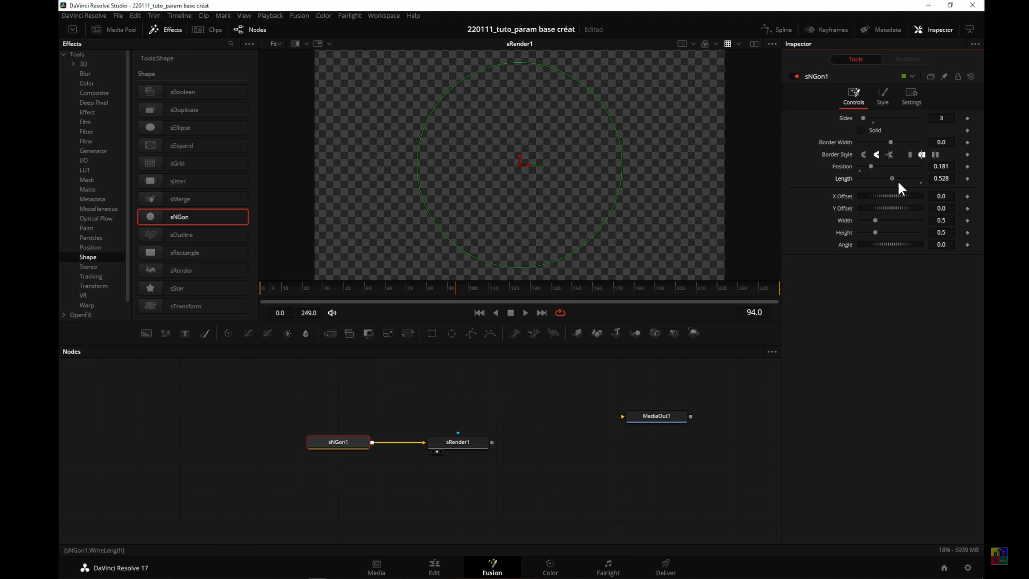
pyautogui.moveTo(893, 145); pyautogui.dragTo(892, 168)
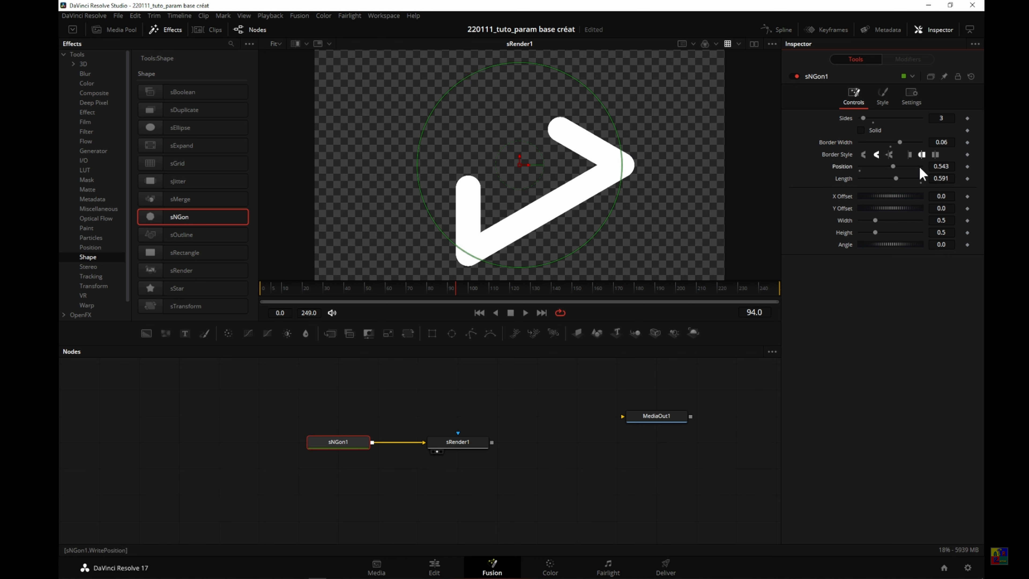
# - Compare the polygon's border styles and choose flat end caps with mitered corners
pyautogui.click(935, 154)
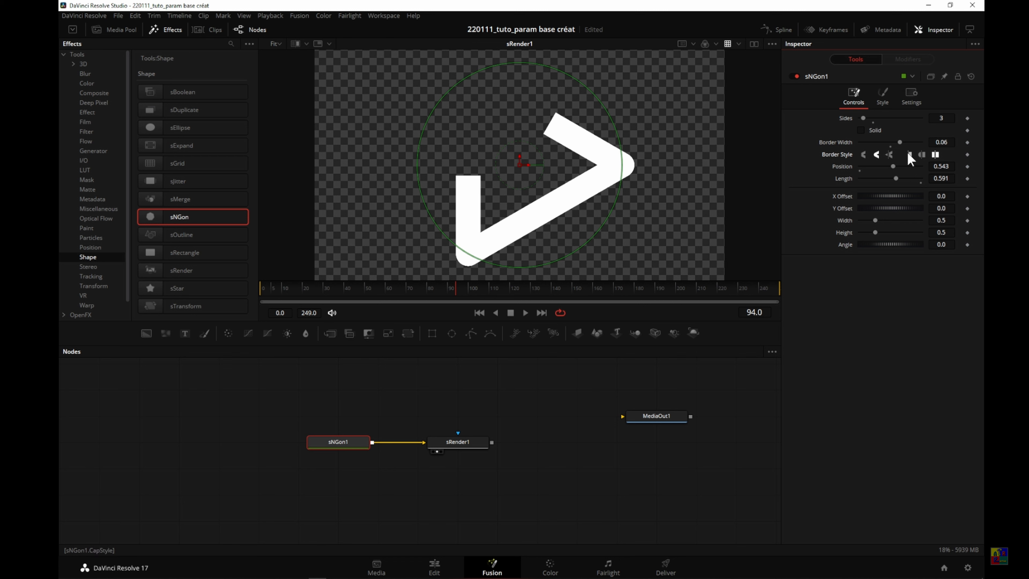
pyautogui.click(909, 154)
pyautogui.click(864, 155)
pyautogui.click(877, 157)
pyautogui.click(889, 157)
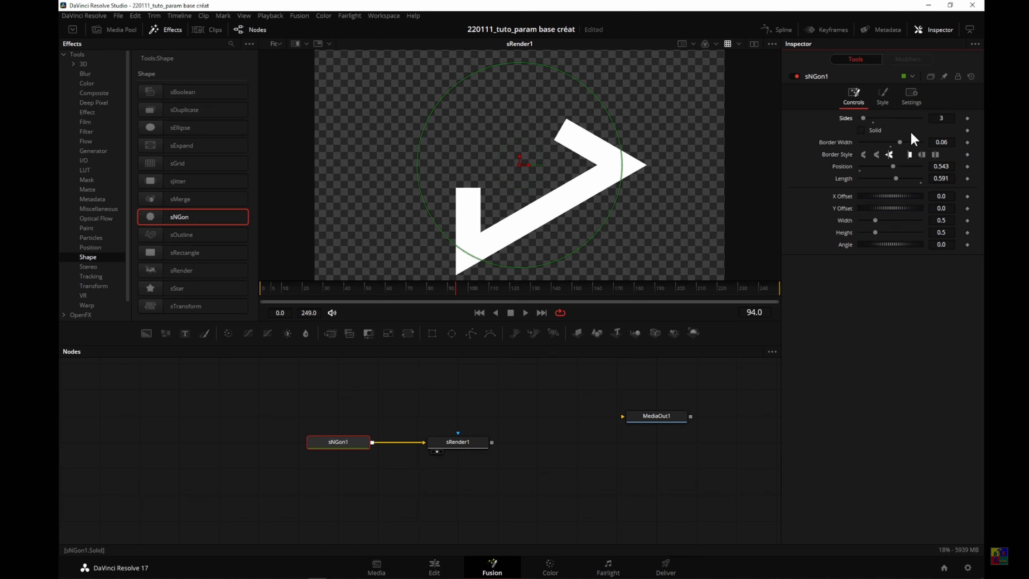
# - Try 8 sides on the polygon outline and set the sides back to 3
pyautogui.moveTo(863, 118); pyautogui.dragTo(878, 124)
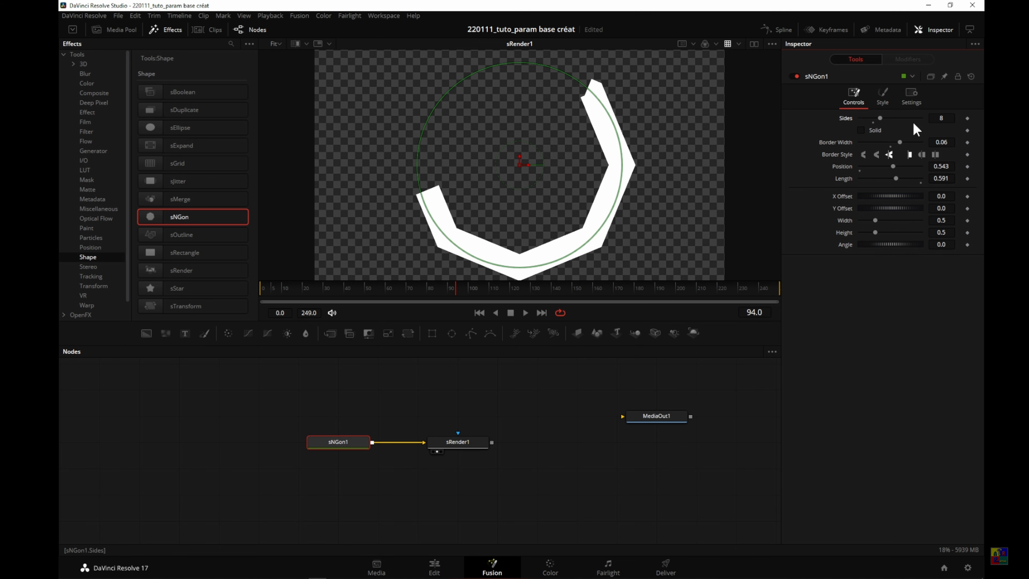
pyautogui.click(948, 118)
pyautogui.press('Tab')
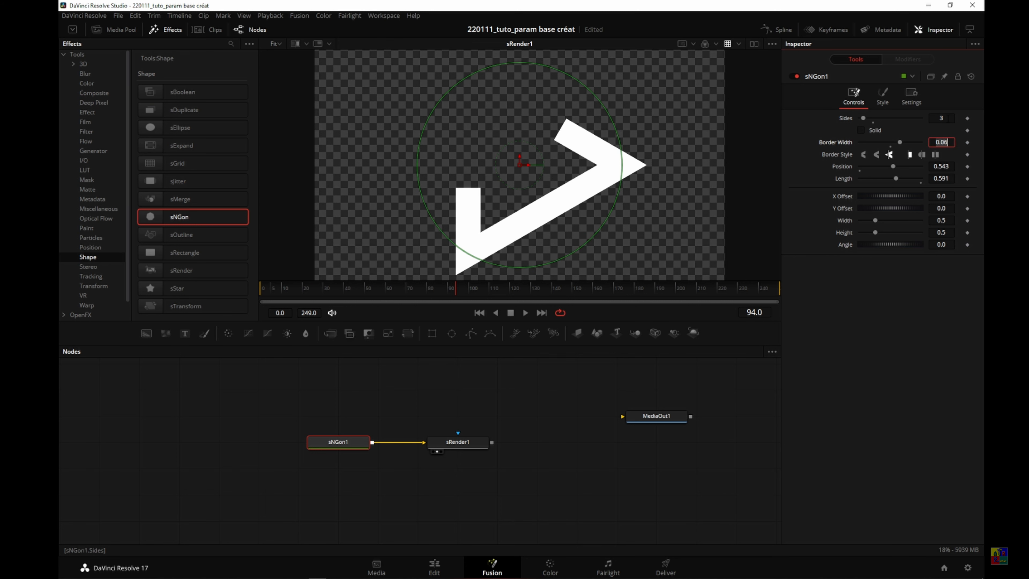
# - Set the polygon's border width to 0 and make the shape solid
pyautogui.write('0')
pyautogui.press('Return')
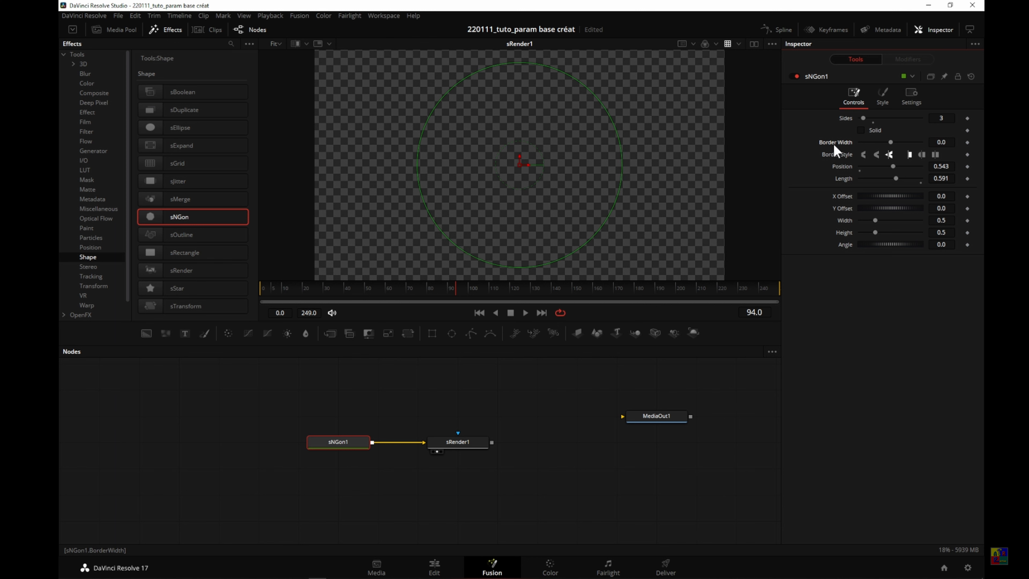
pyautogui.click(860, 130)
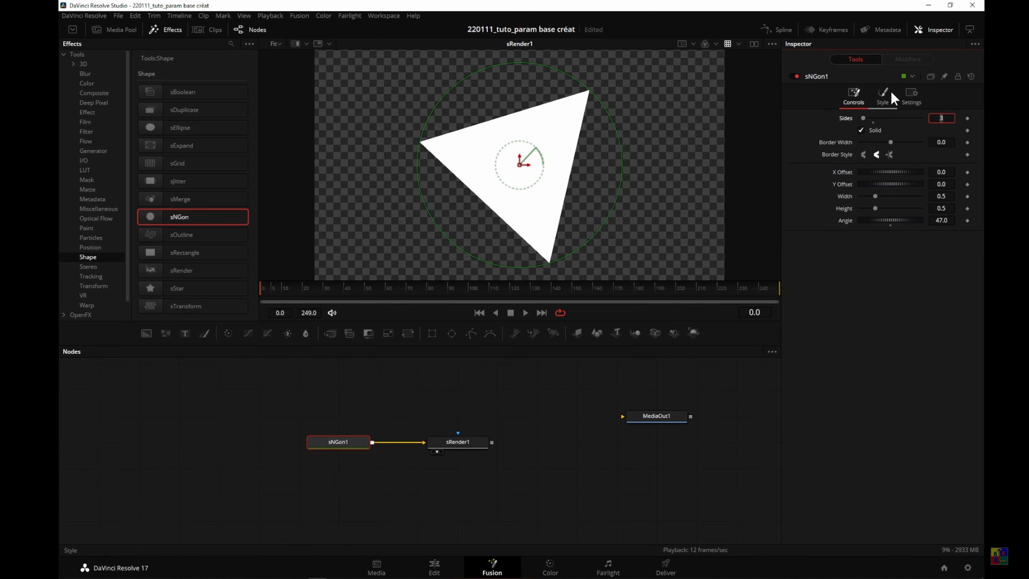
# - Pick the yellow #f7ff5d as the polygon's fill colour
pyautogui.click(886, 91)
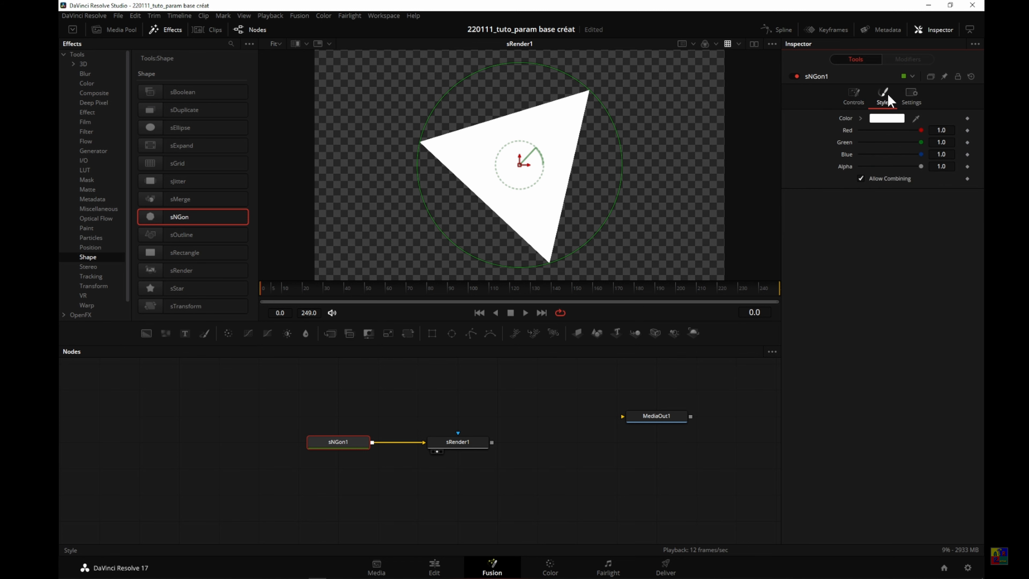
pyautogui.click(887, 117)
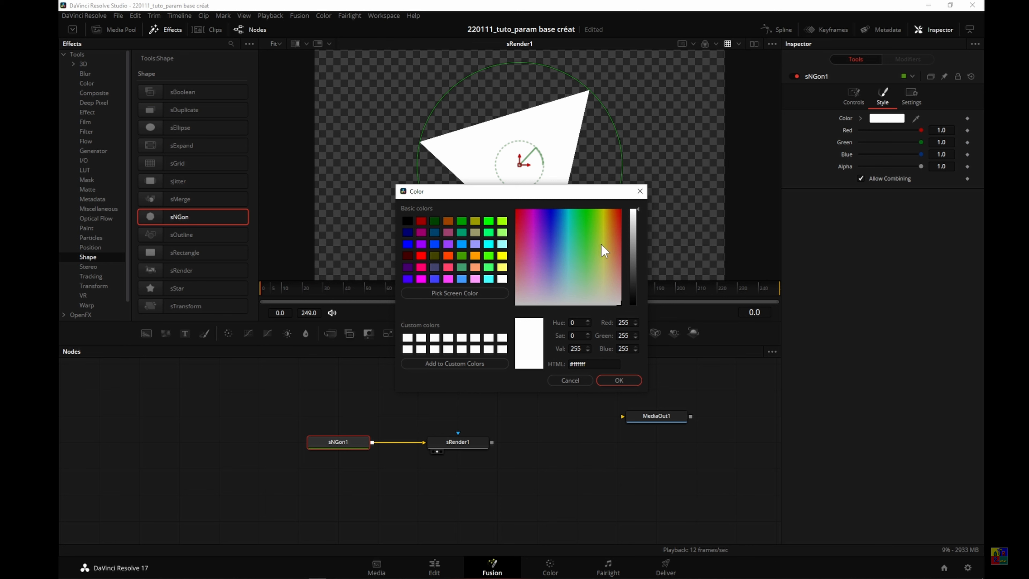
pyautogui.click(603, 243)
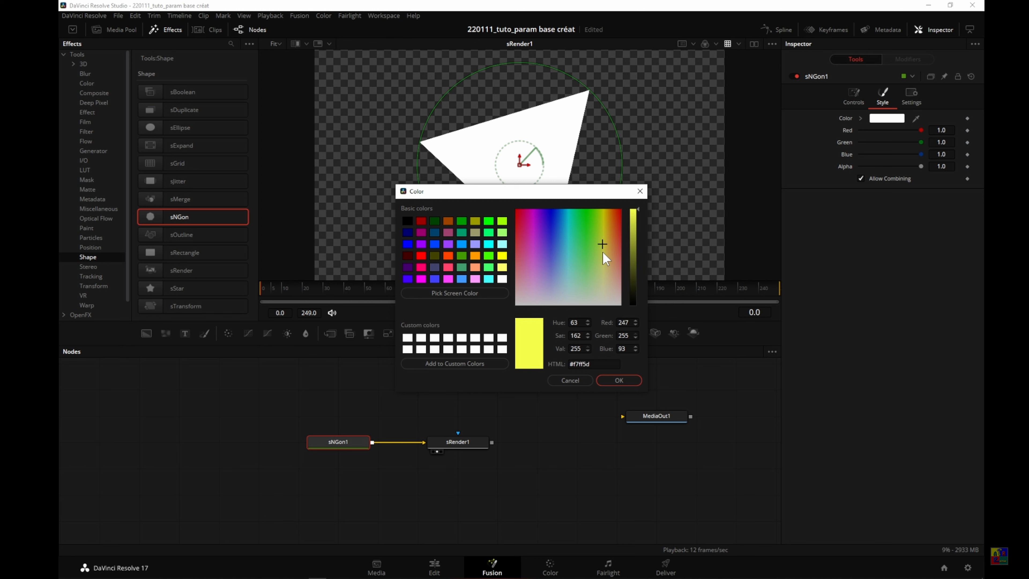
pyautogui.click(610, 380)
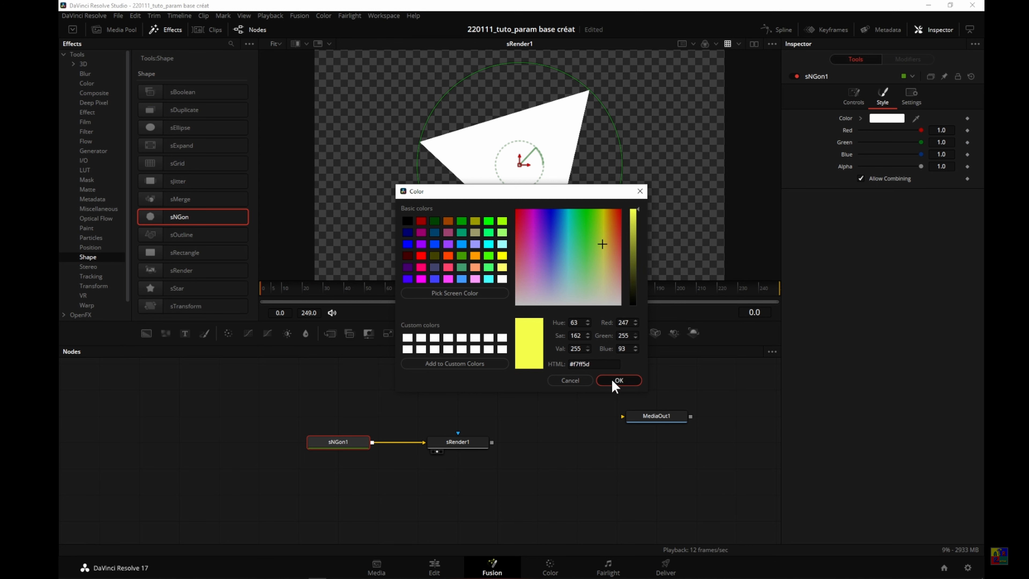
# - Refine the polygon's colour to red 1.0, green 0.955 and blue 0.3333
pyautogui.click(942, 130)
pyautogui.write('1')
pyautogui.press('Tab')
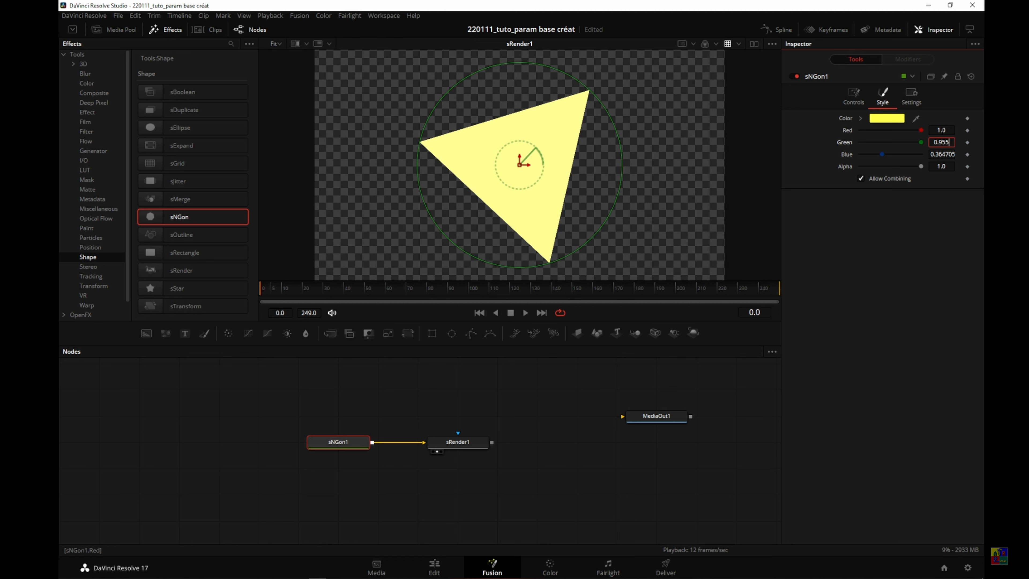
pyautogui.press('Tab')
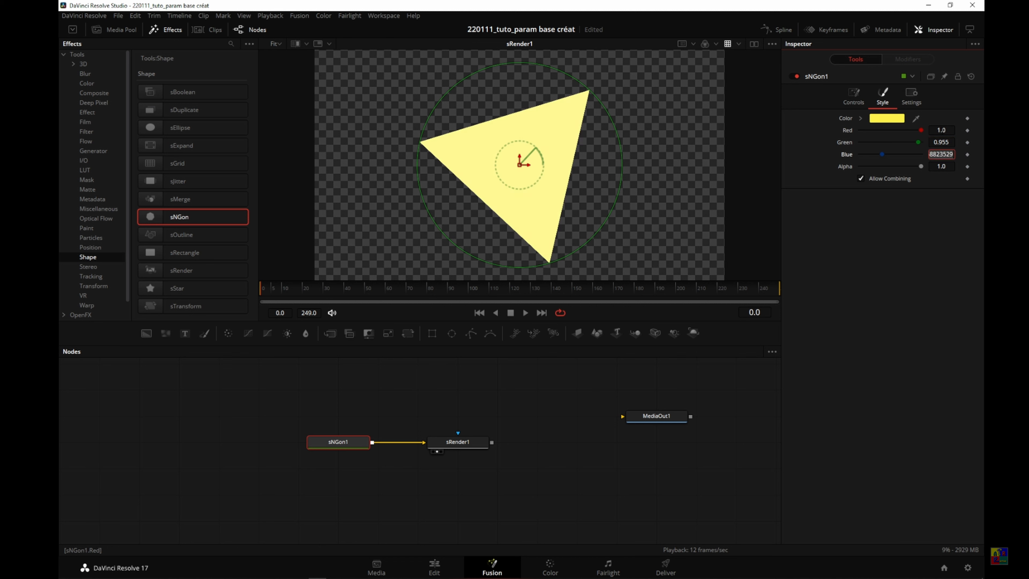
pyautogui.write('0.3333')
pyautogui.press('Tab')
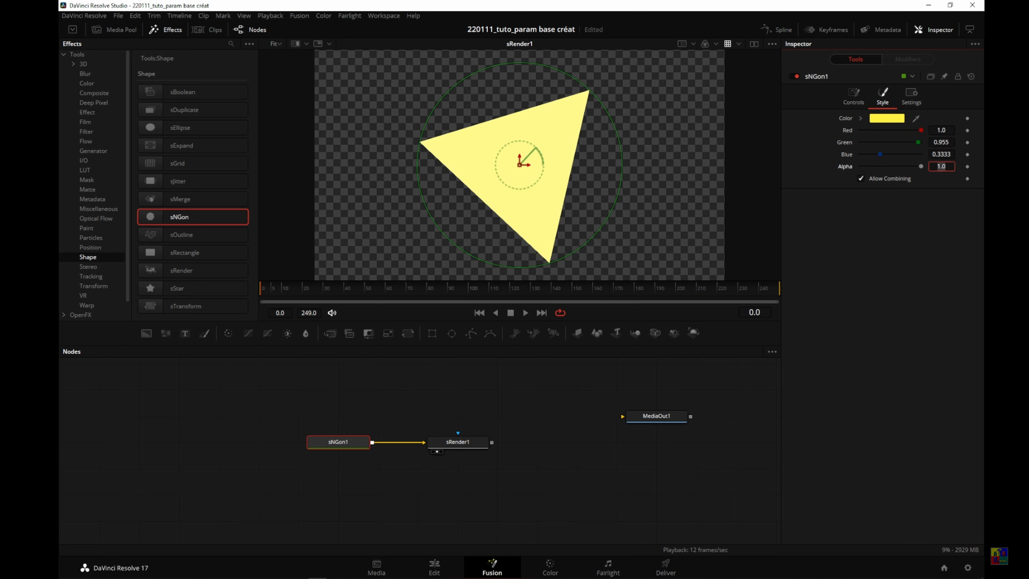
# - Insert an sGrid node between sNGon1 and sRender1, and set the polygon's width and height to 0.15
pyautogui.moveTo(340, 445); pyautogui.dragTo(251, 446)
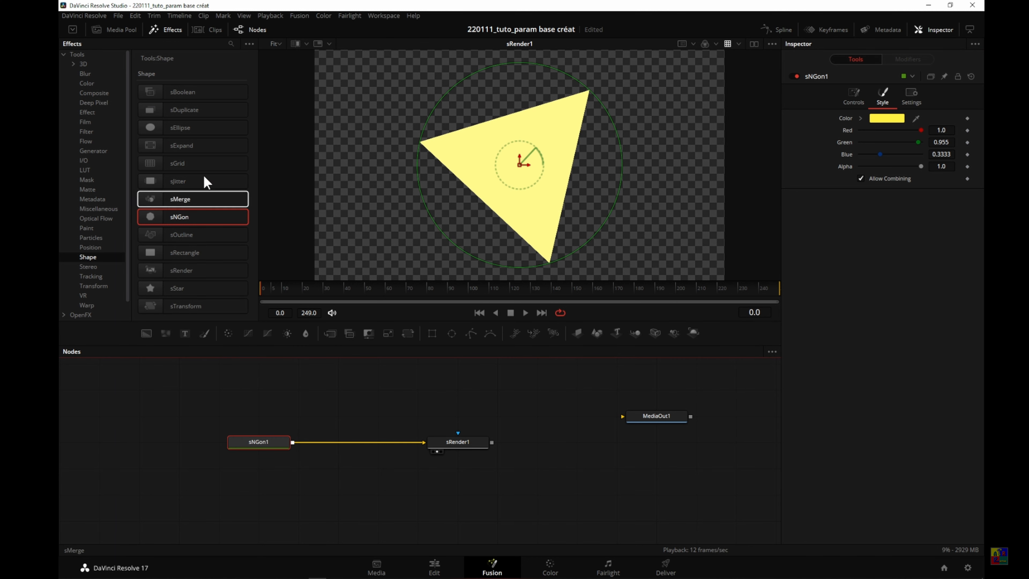
pyautogui.doubleClick(180, 158)
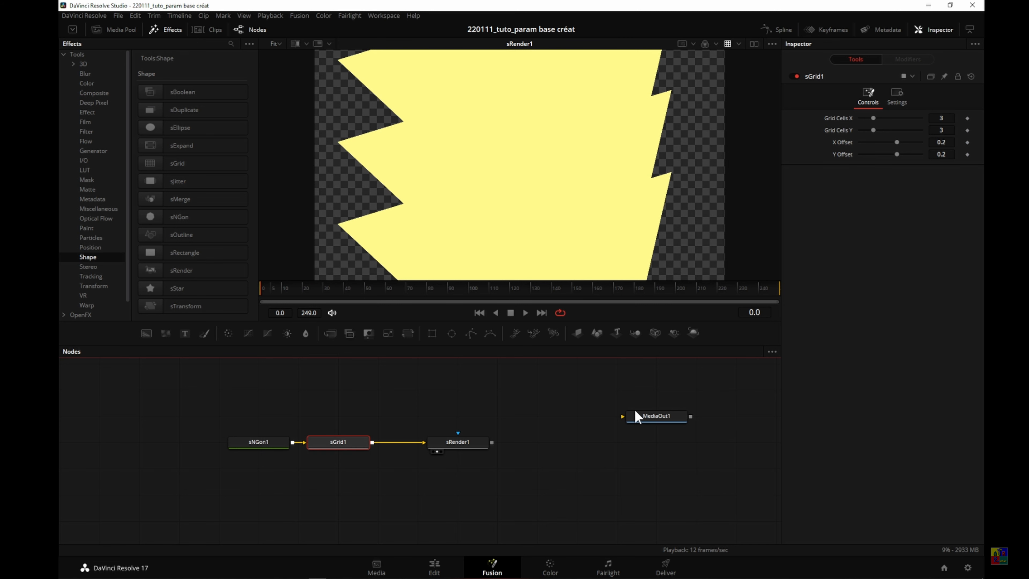
pyautogui.click(263, 445)
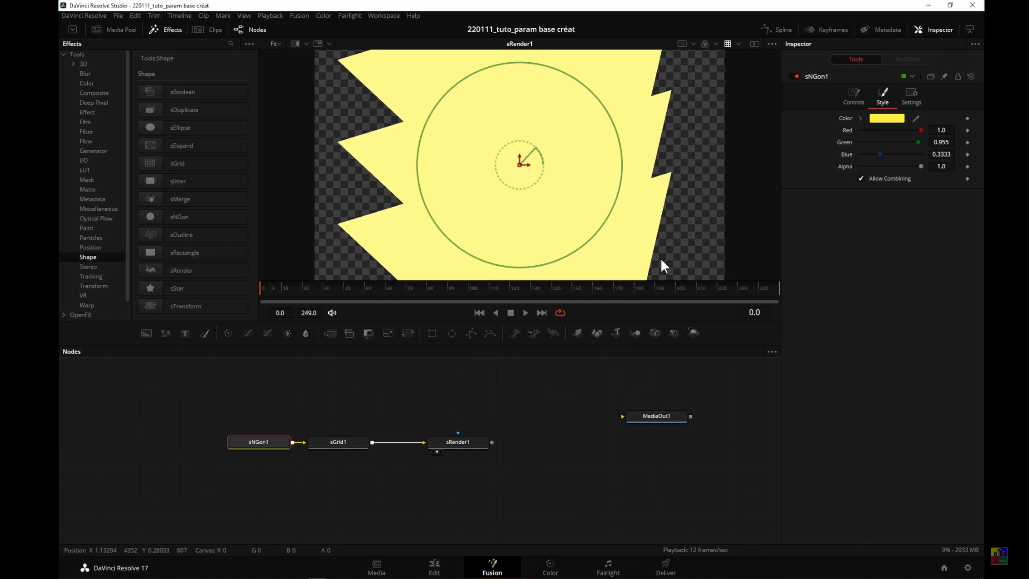
pyautogui.click(855, 93)
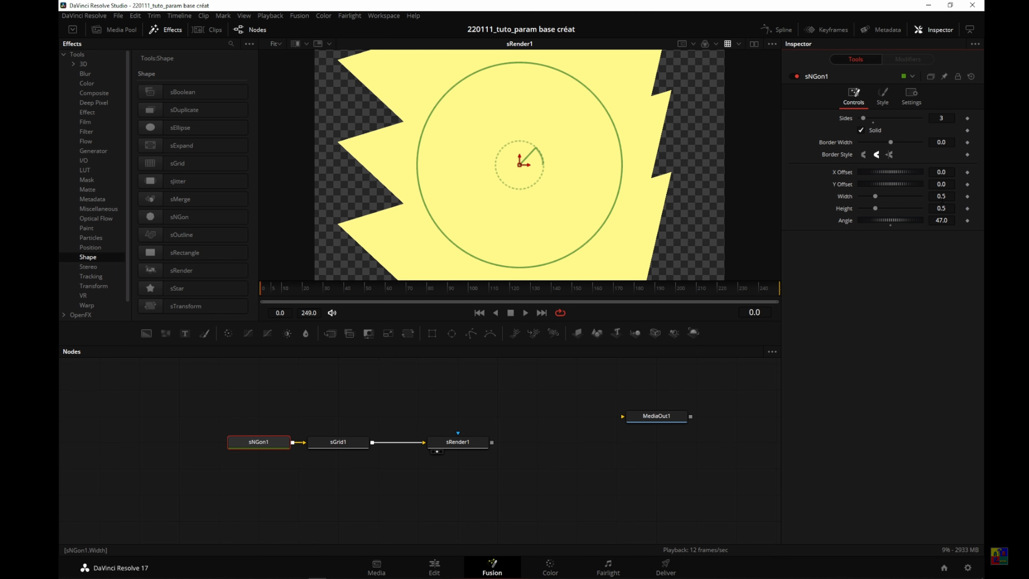
pyautogui.click(941, 198)
pyautogui.press('Tab')
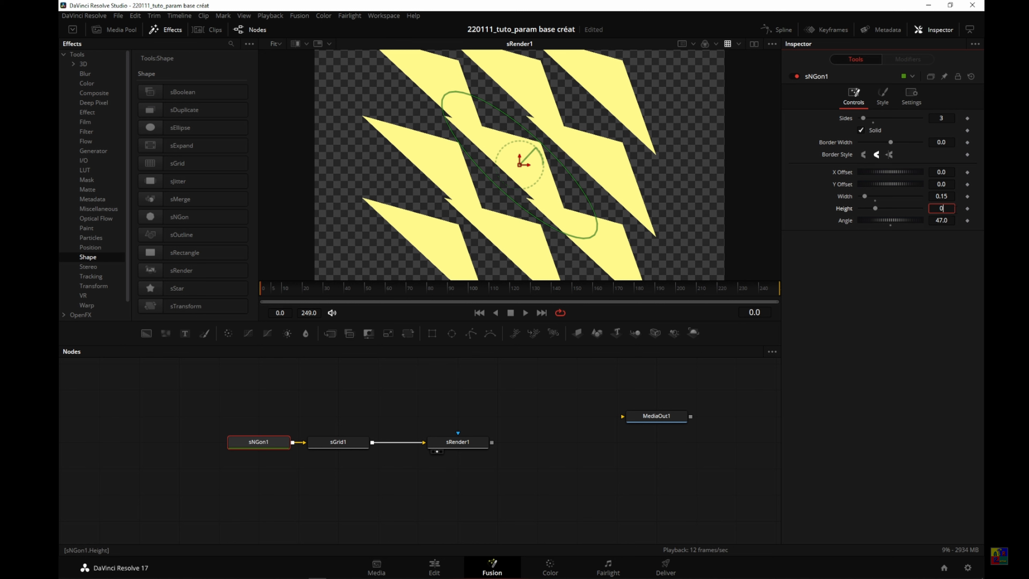
pyautogui.press('Tab')
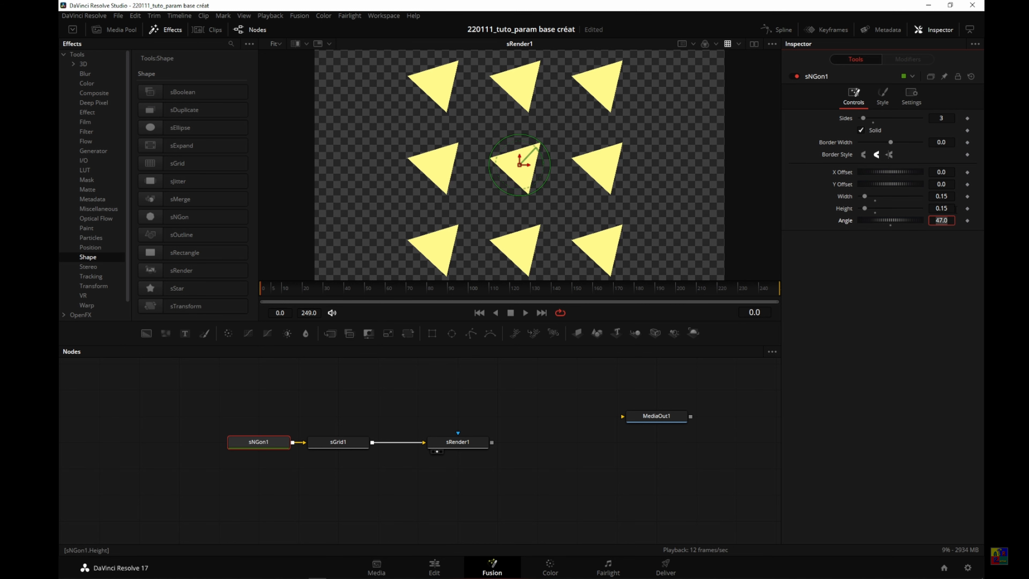
pyautogui.press('Tab')
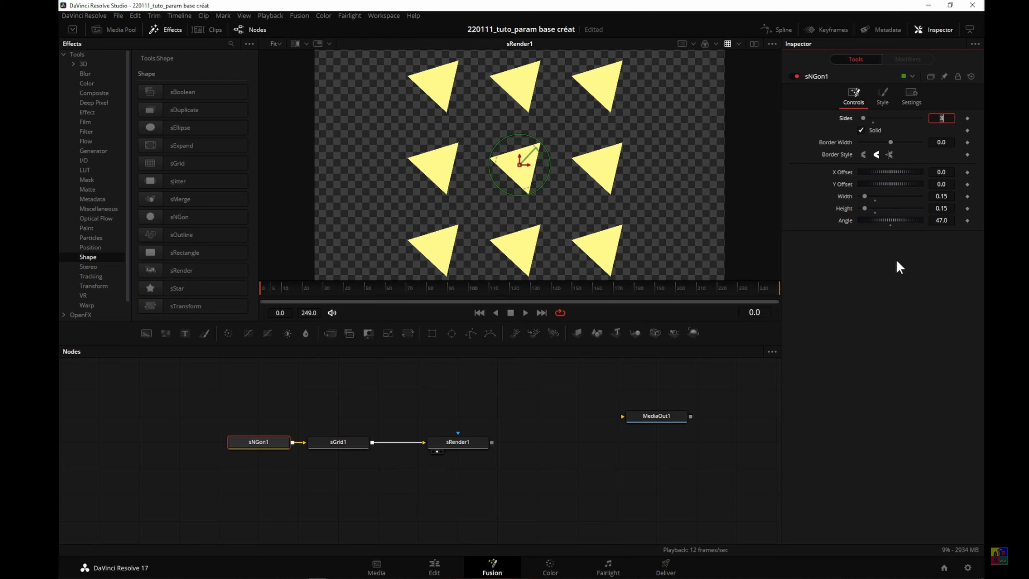
# - Change the polygon's colour to green 0.733 and blue 0.2
pyautogui.click(883, 97)
pyautogui.click(944, 142)
pyautogui.write('0.733')
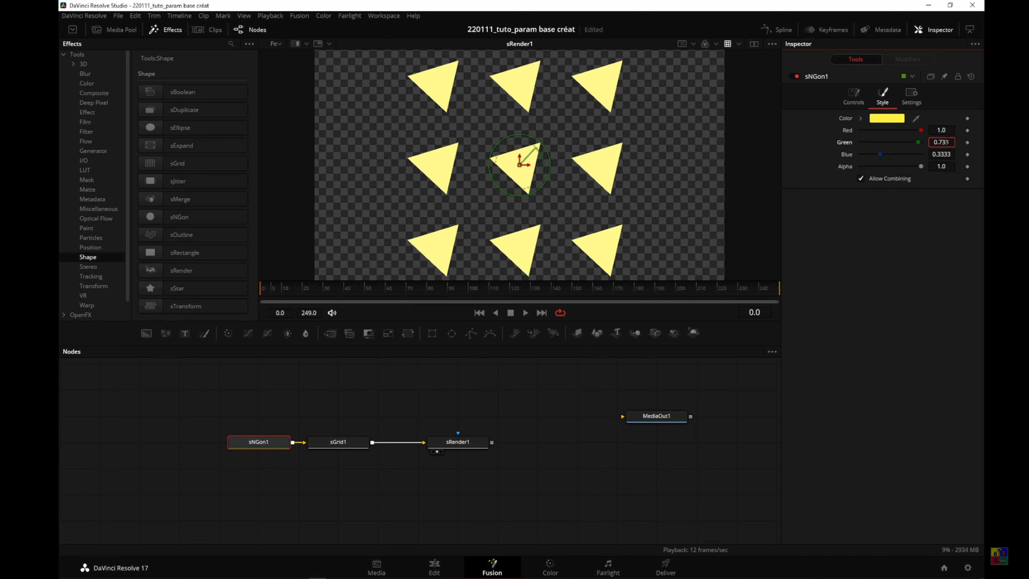
pyautogui.press('Tab')
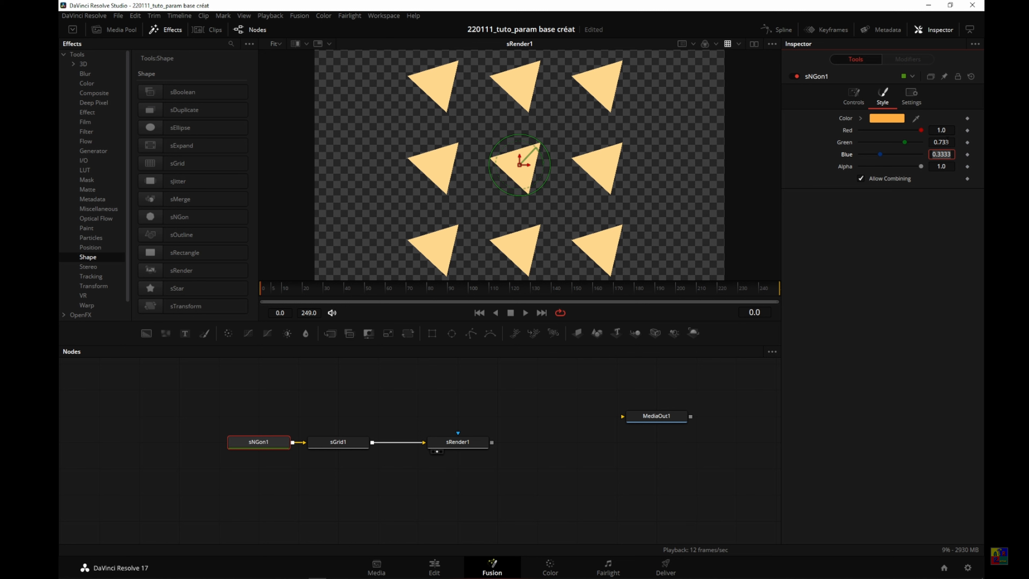
pyautogui.write('0.2')
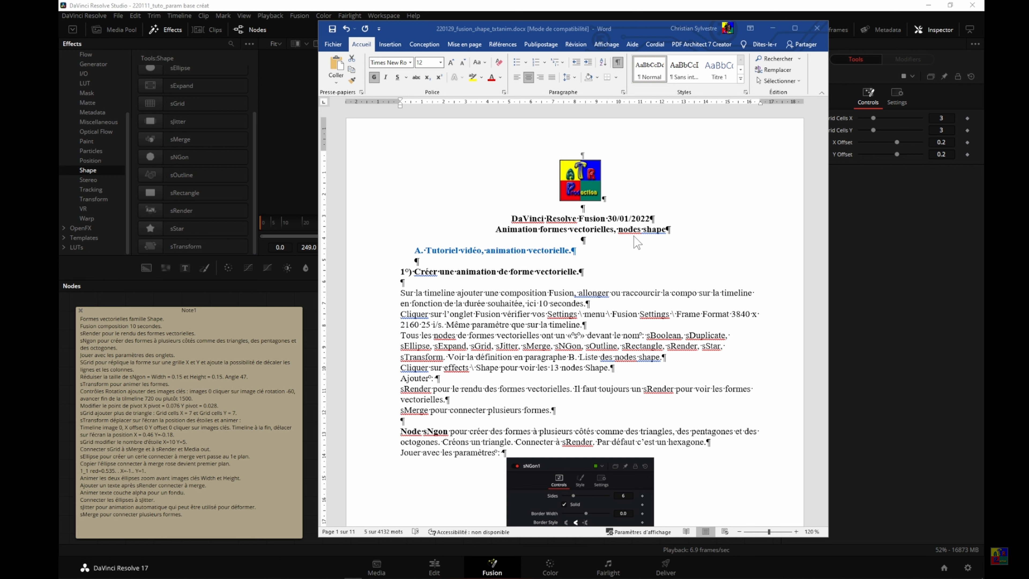
# - Skim the Word guide on Shape nodes, examining the node definitions and the instructions for sNGon, sGrid and sTransform
pyautogui.scroll(-2, 637, 242)
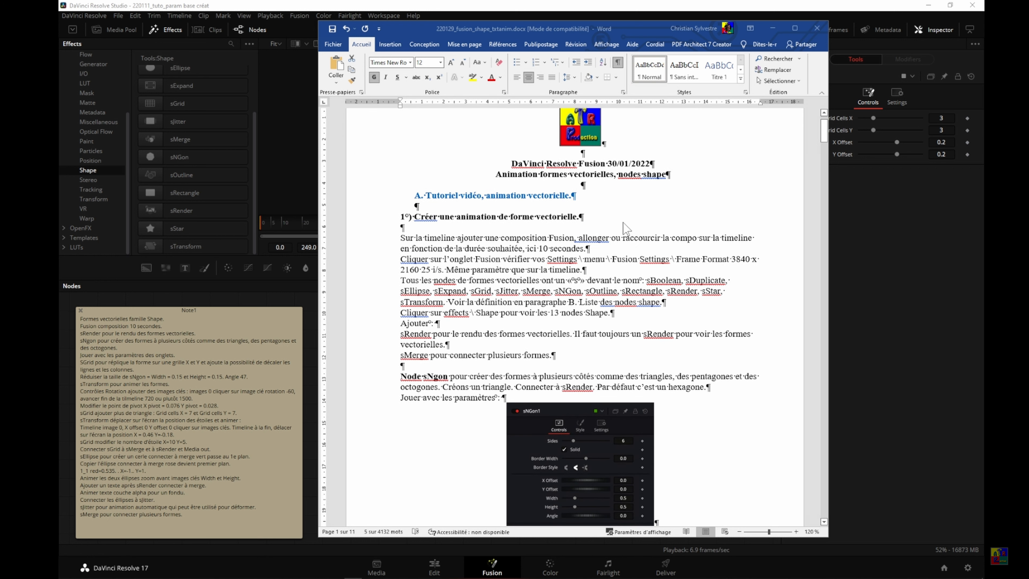
pyautogui.scroll(-1, 627, 231)
pyautogui.scroll(-1, 622, 225)
pyautogui.scroll(-2, 616, 219)
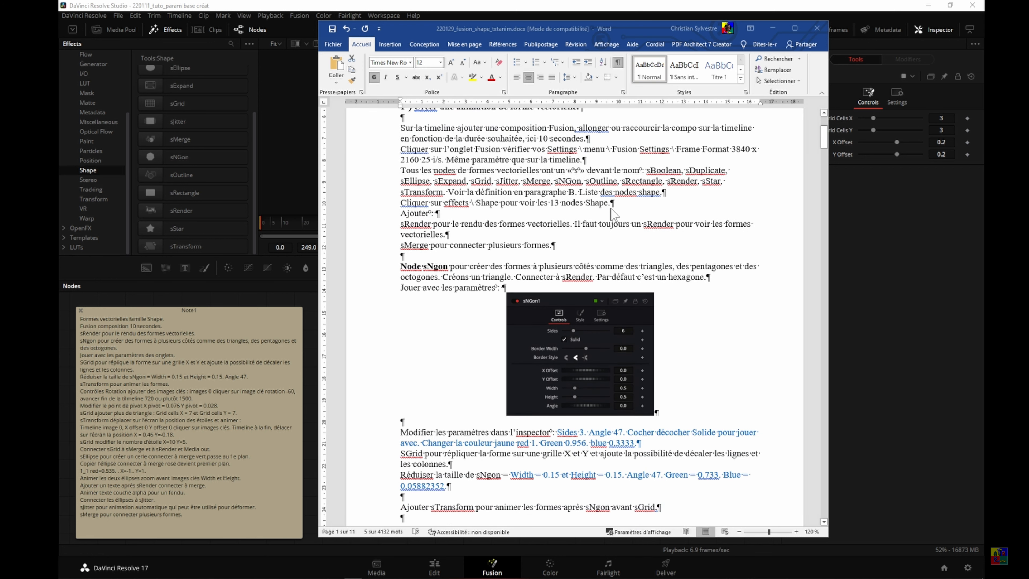
pyautogui.scroll(-1, 609, 211)
pyautogui.scroll(-9, 609, 211)
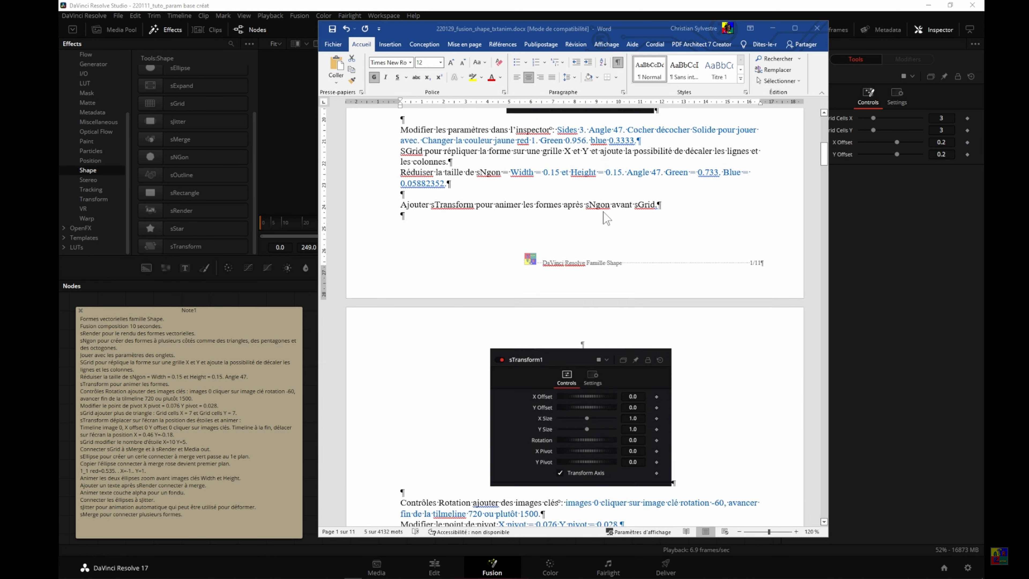
pyautogui.scroll(-14, 607, 217)
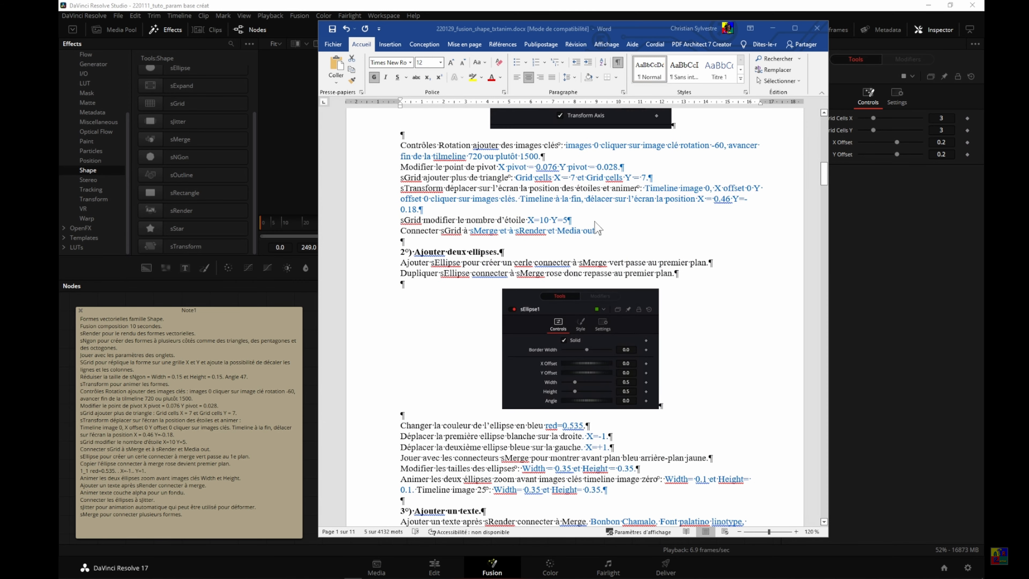
pyautogui.scroll(-14, 597, 228)
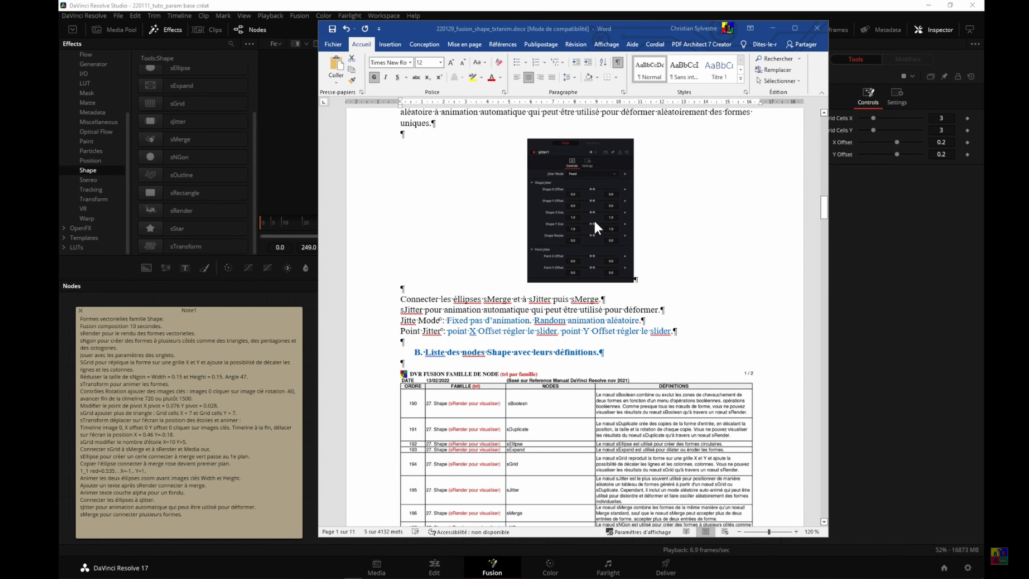
pyautogui.scroll(-10, 595, 227)
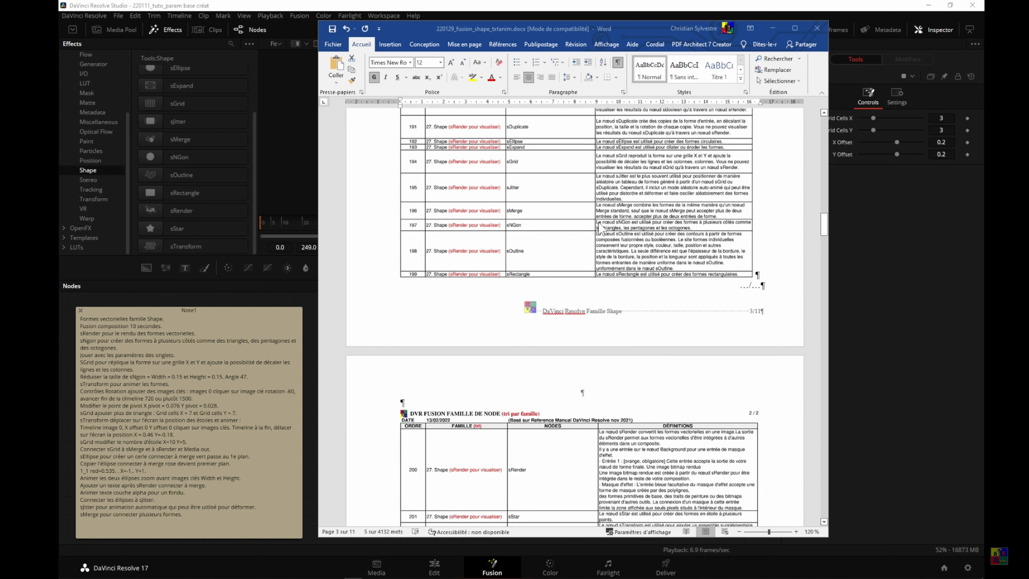
pyautogui.scroll(-8, 600, 291)
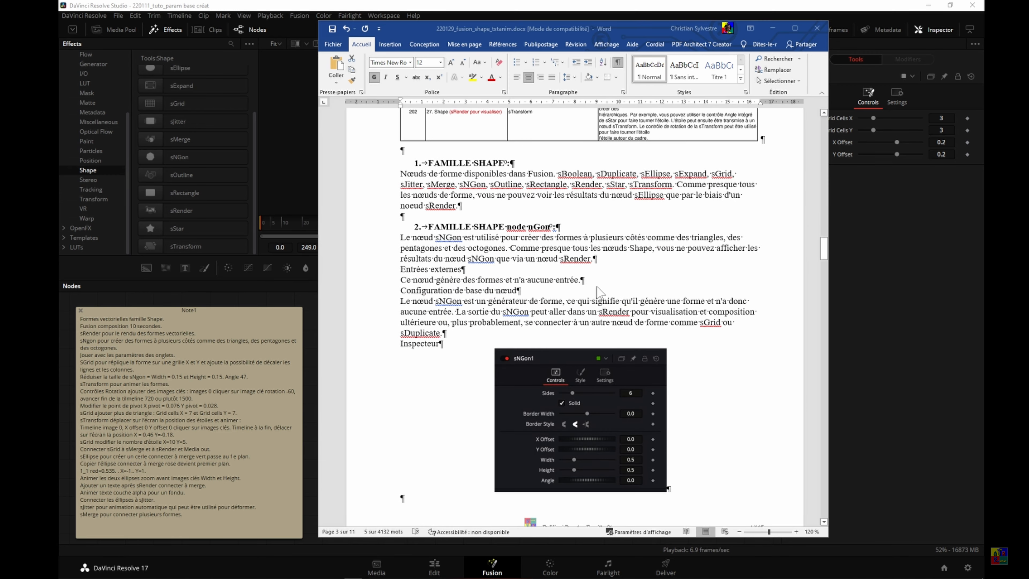
pyautogui.scroll(1, 599, 291)
pyautogui.moveTo(825, 248); pyautogui.dragTo(834, 156)
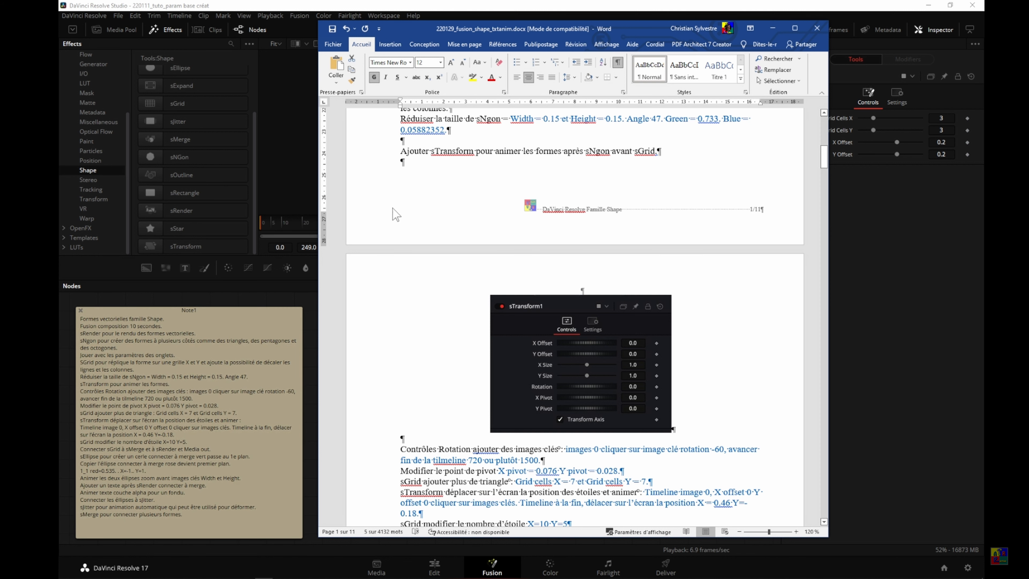
pyautogui.scroll(-3, 600, 227)
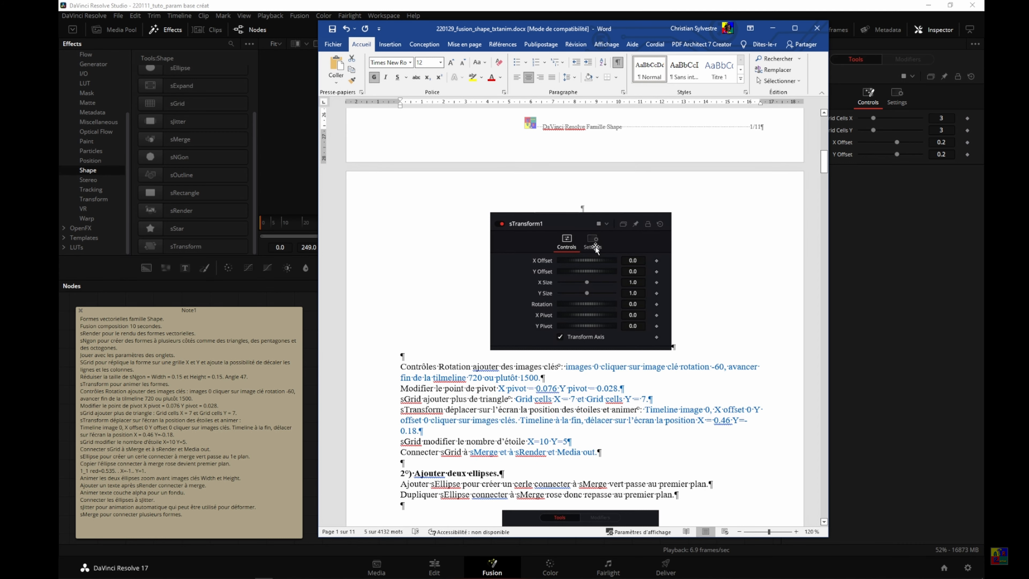
pyautogui.scroll(3, 595, 235)
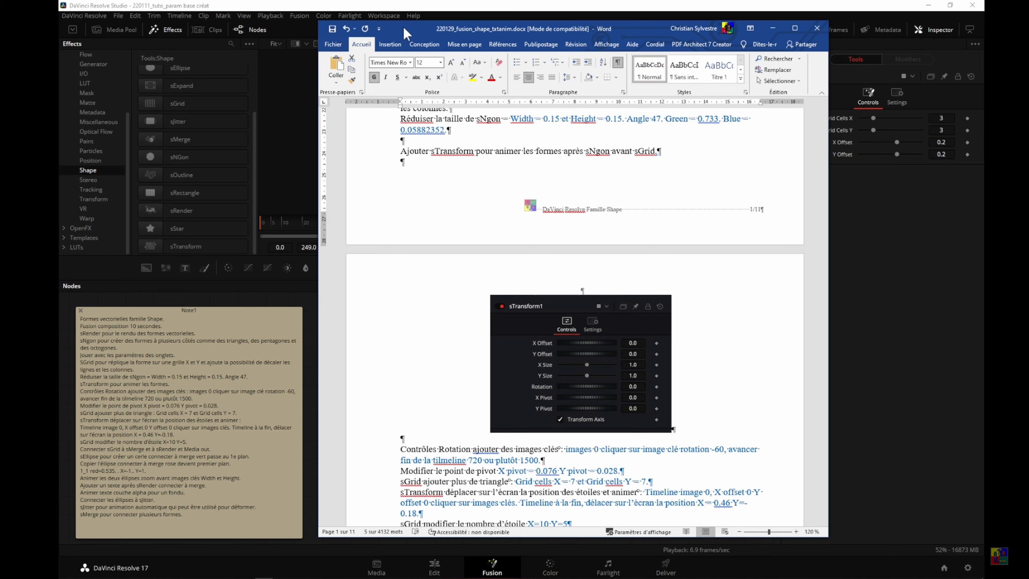
# - Move the Word guide out of the way and insert an sTransform node between sNGon1 and sGrid1 in Fusion
pyautogui.moveTo(409, 31); pyautogui.dragTo(883, 227)
pyautogui.click(348, 442)
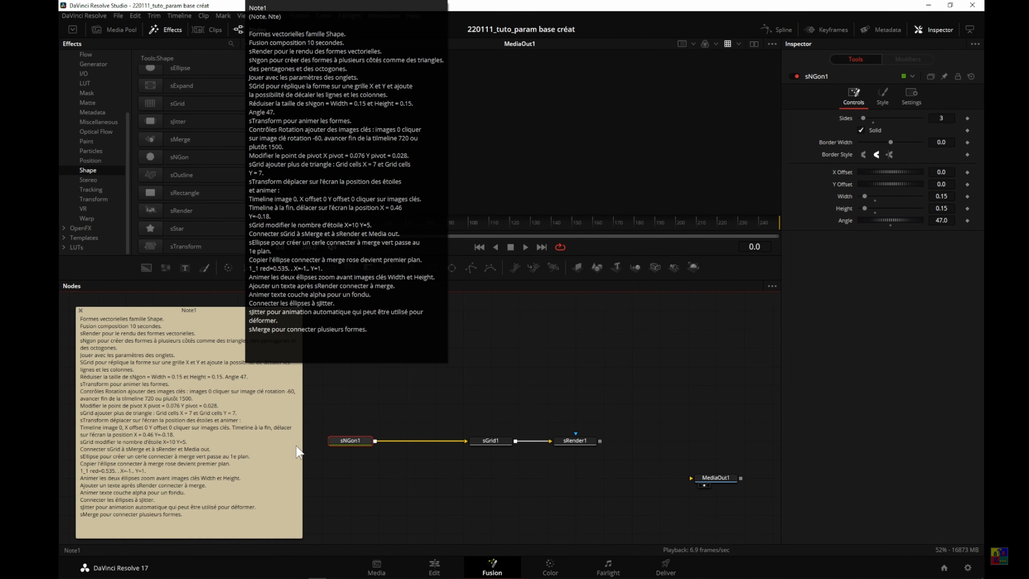
pyautogui.click(178, 247)
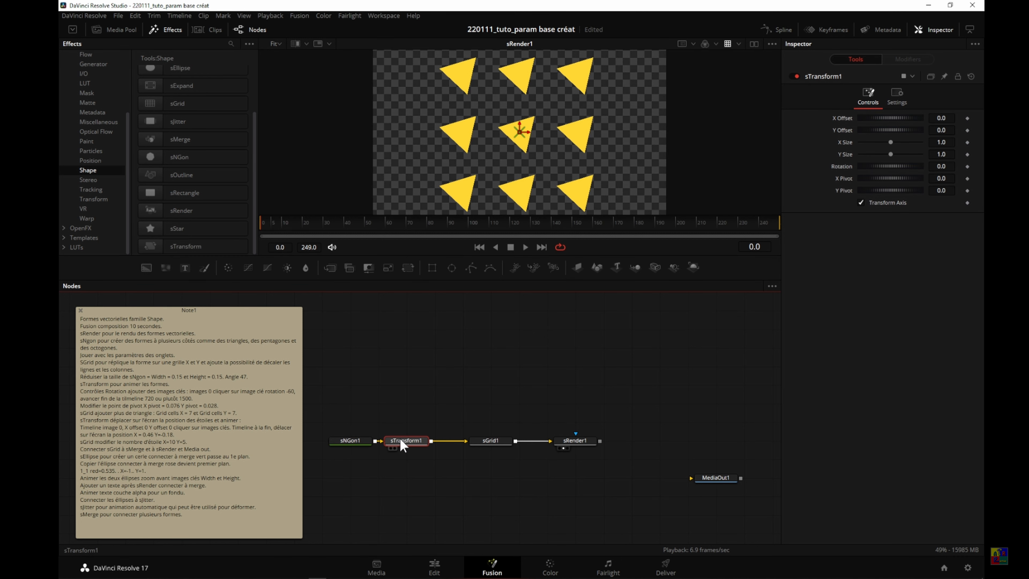
# - Try rotating the triangles through sTransform1 to -47 and -10.5, and reset the rotation to its default
pyautogui.moveTo(888, 169); pyautogui.dragTo(865, 173)
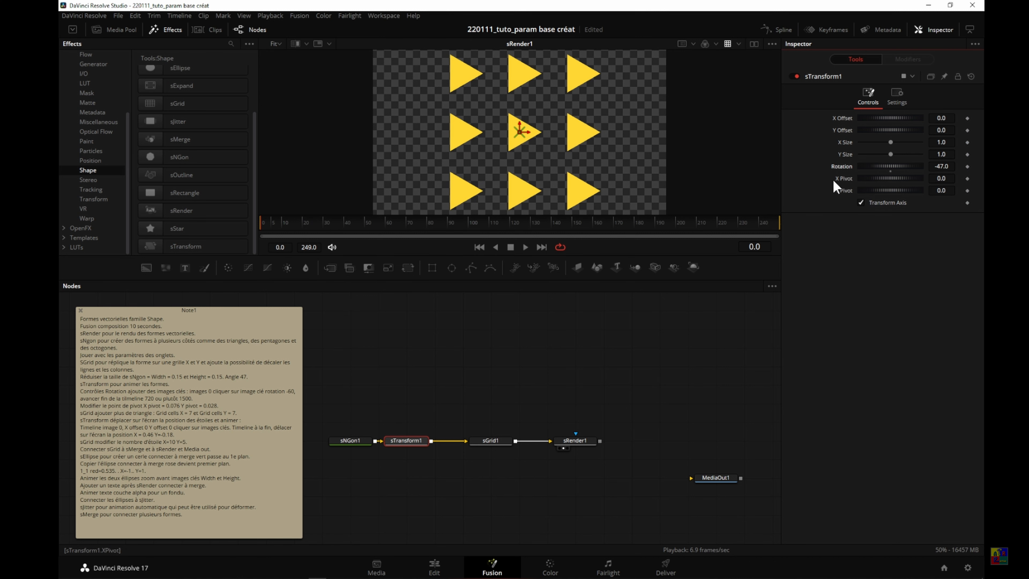
pyautogui.moveTo(877, 168); pyautogui.dragTo(886, 171)
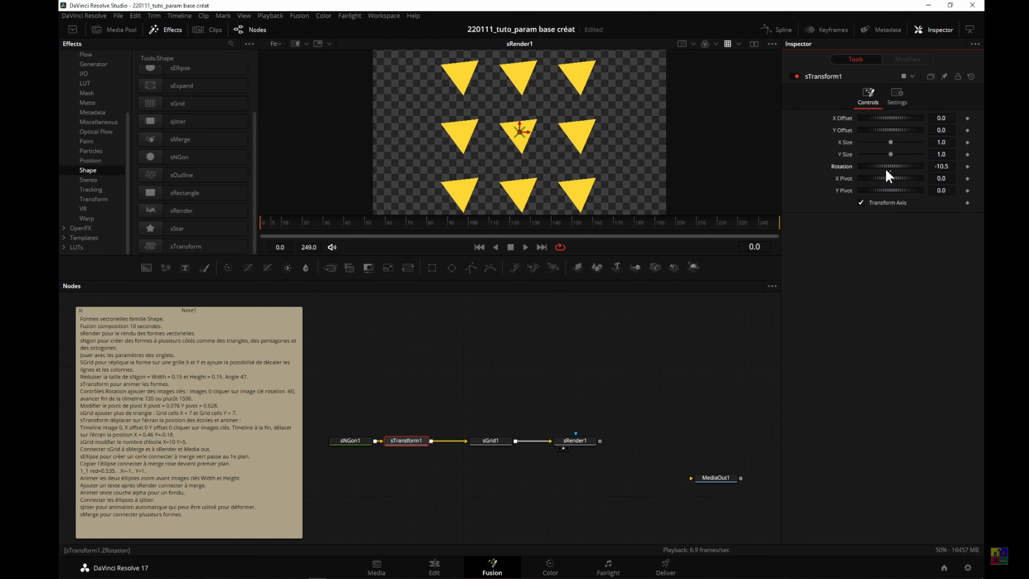
pyautogui.doubleClick(841, 167)
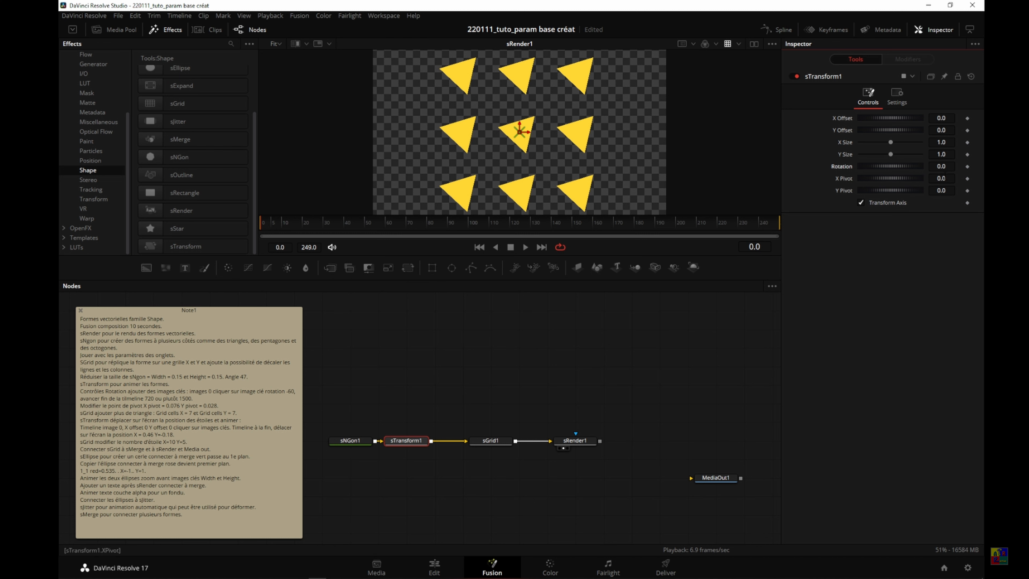
# - Set the rotation of sTransform1 to -60
pyautogui.click(942, 167)
pyautogui.press('Tab')
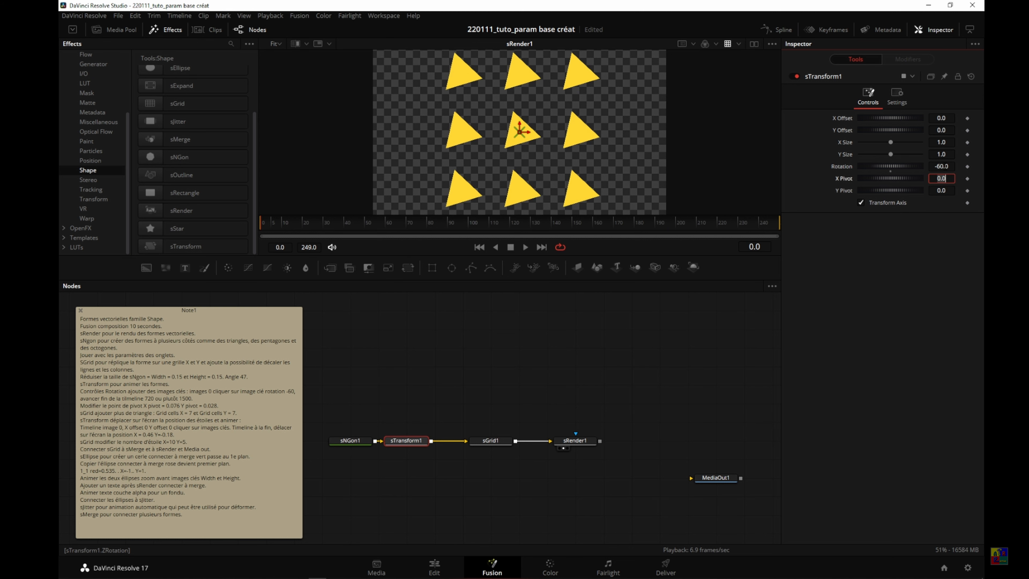
# - Keyframe sTransform1's rotation at -60 on frame 0 and at 720 on frame 249, and preview the animation
pyautogui.click(967, 166)
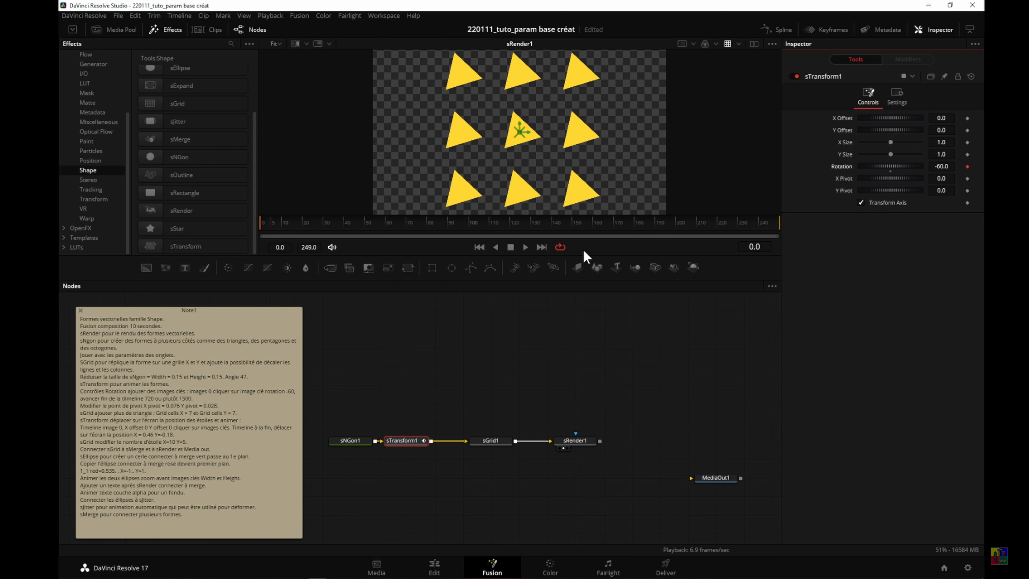
pyautogui.click(542, 247)
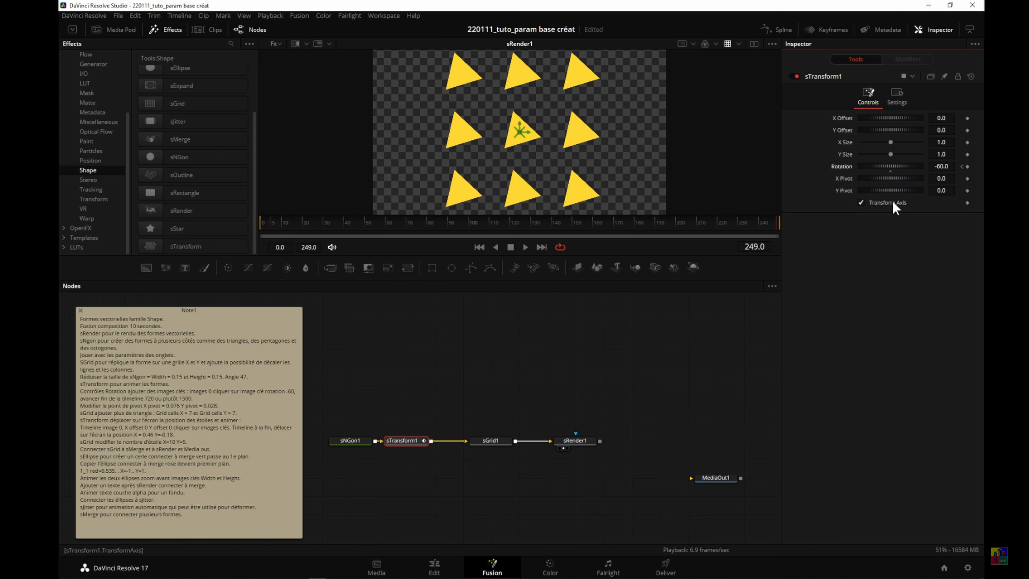
pyautogui.click(940, 166)
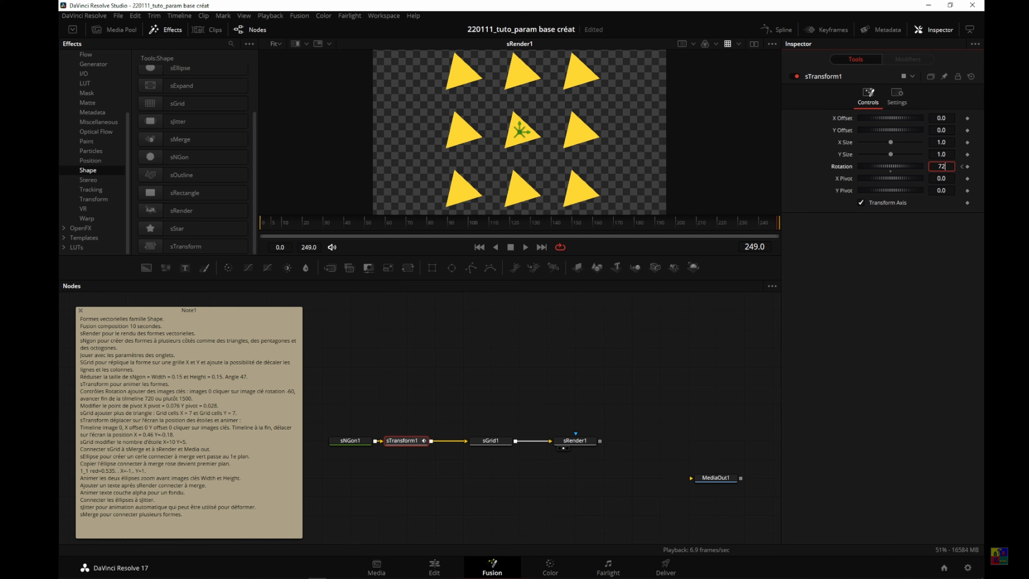
pyautogui.press('Tab')
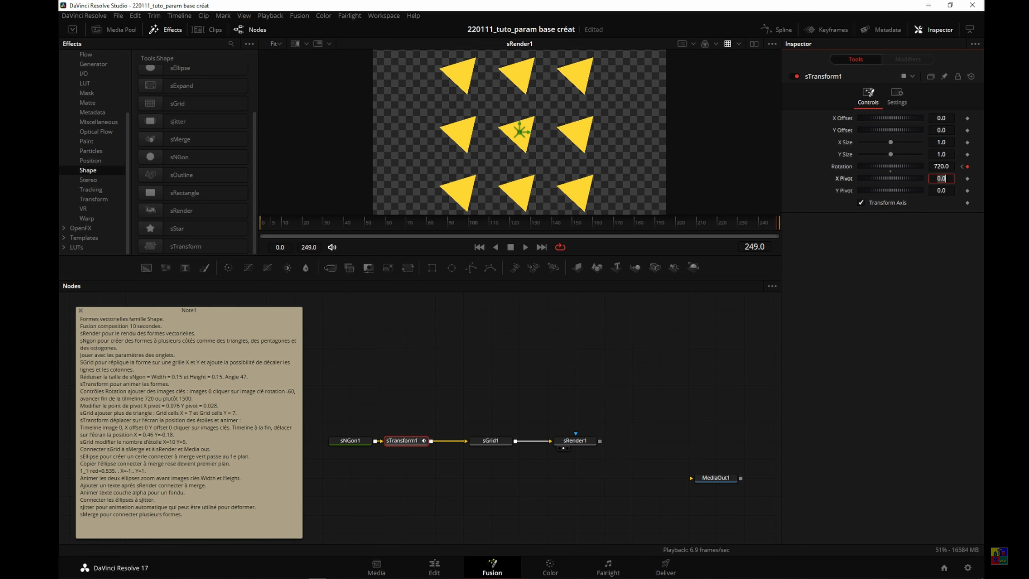
pyautogui.click(525, 246)
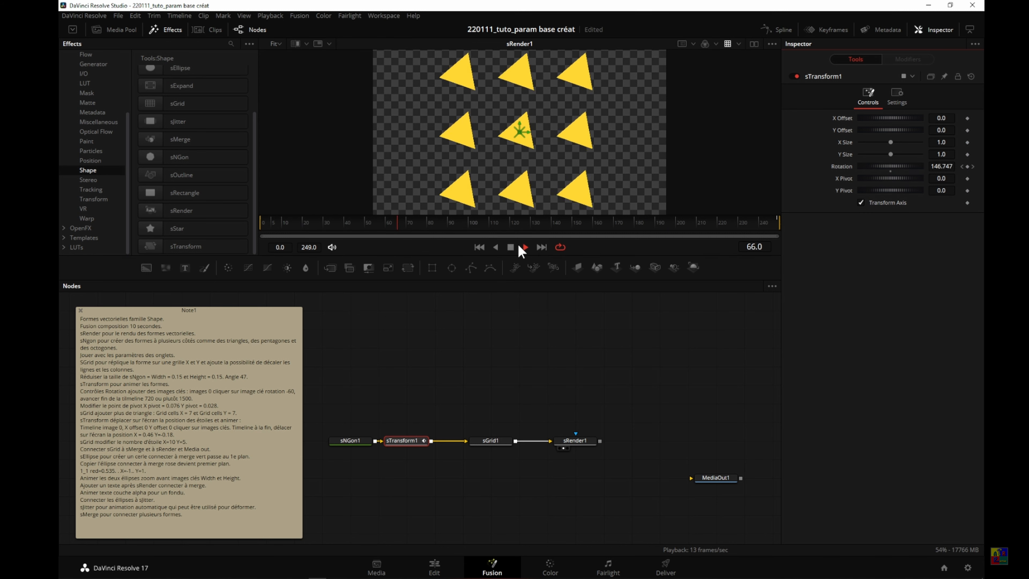
pyautogui.click(510, 246)
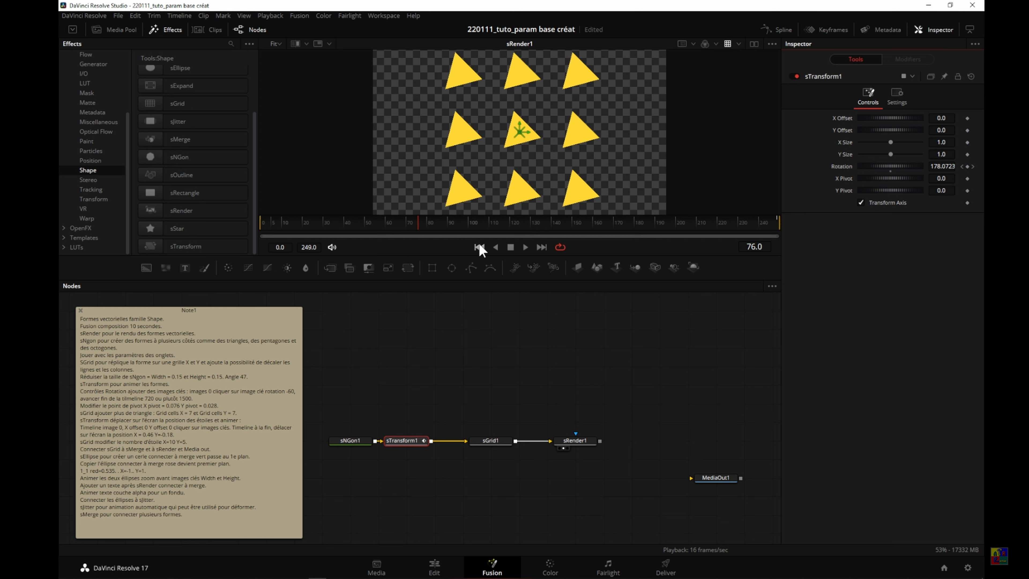
# - Change sTransform1's rotation keyframe on the last frame to 1440 and play the animation
pyautogui.click(543, 248)
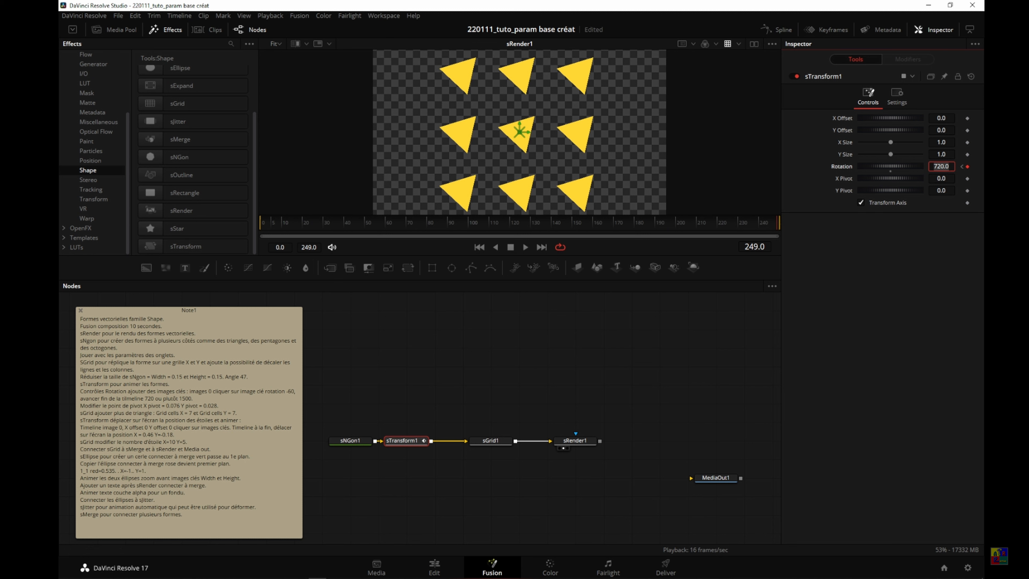
pyautogui.press('Tab')
pyautogui.click(526, 247)
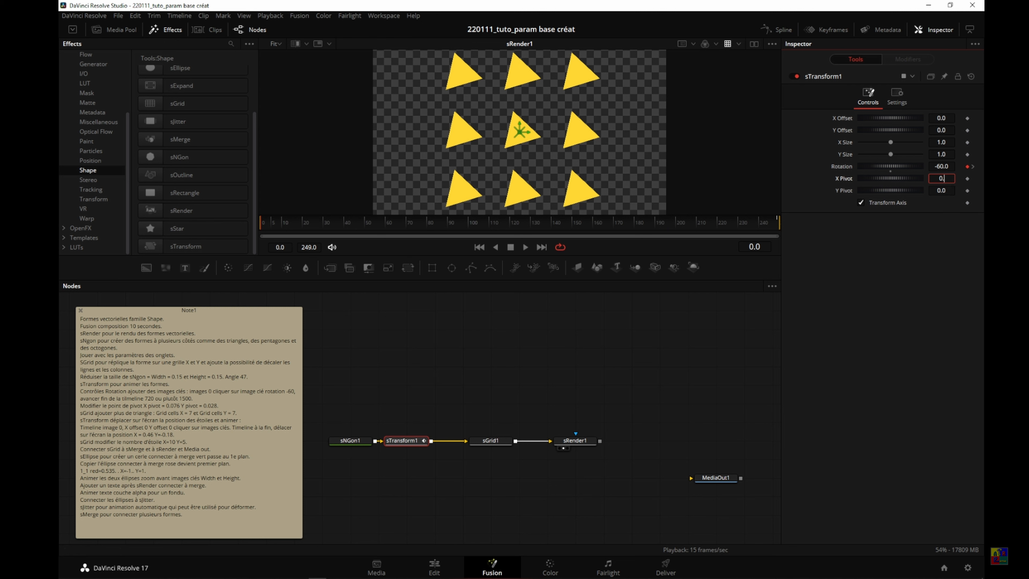
# - Set sTransform1's X pivot to 0.076 and Y pivot to 0.028, and preview the rotation
pyautogui.press('Tab')
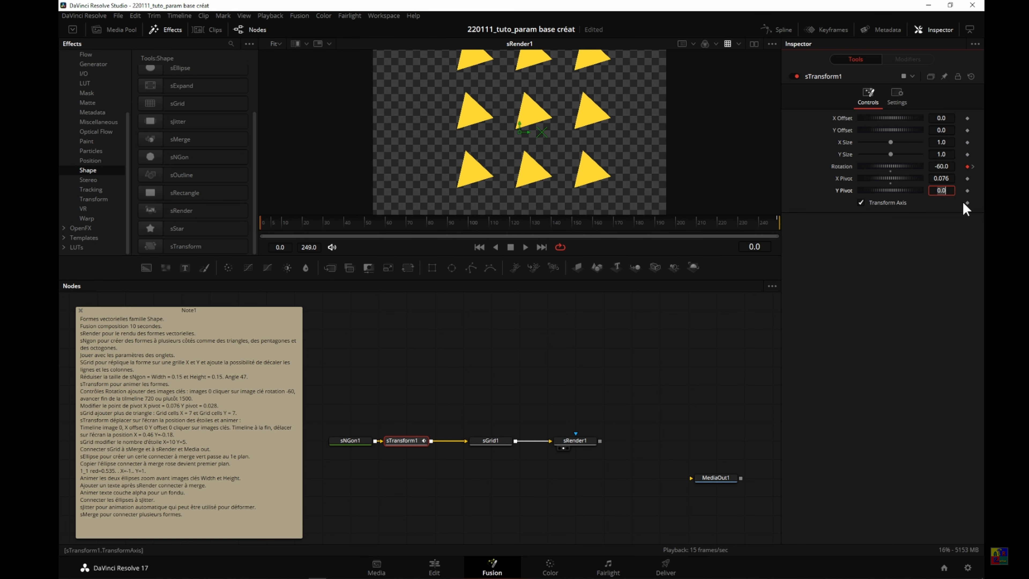
pyautogui.press('Tab')
pyautogui.click(525, 247)
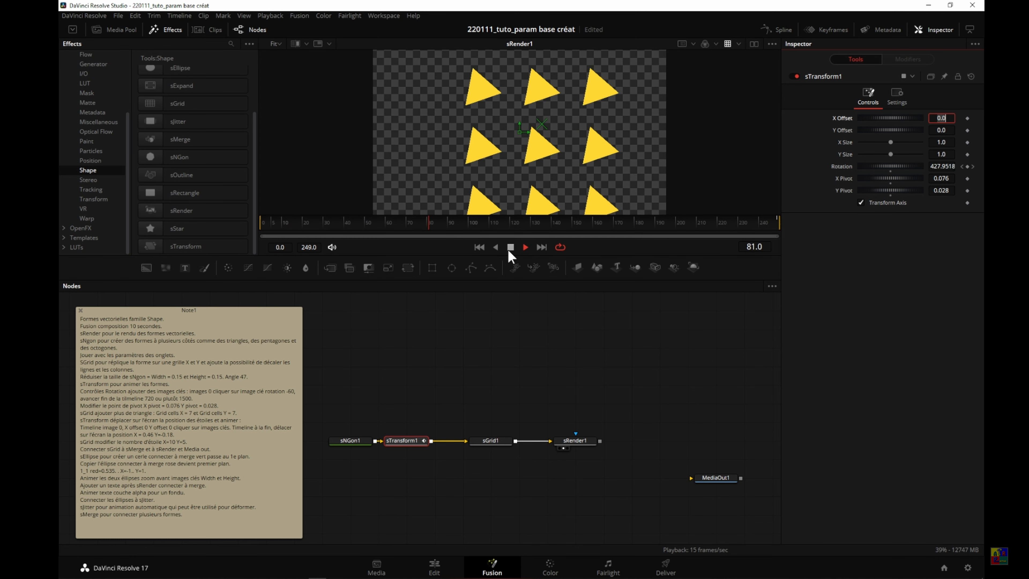
pyautogui.click(511, 247)
# - Set the grid cells of sGrid1 to 7 in X and 7 in Y
pyautogui.click(488, 444)
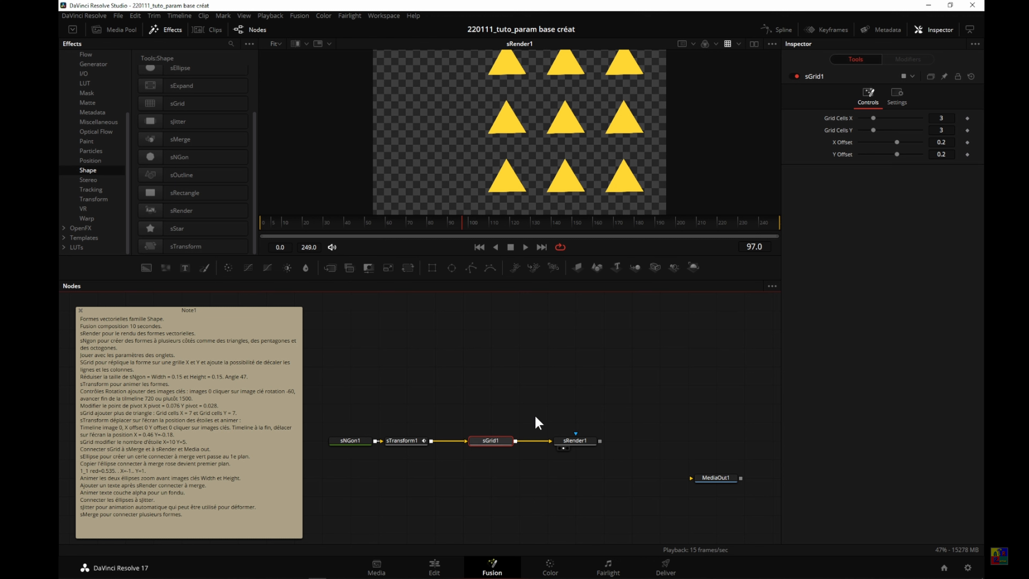
pyautogui.click(941, 118)
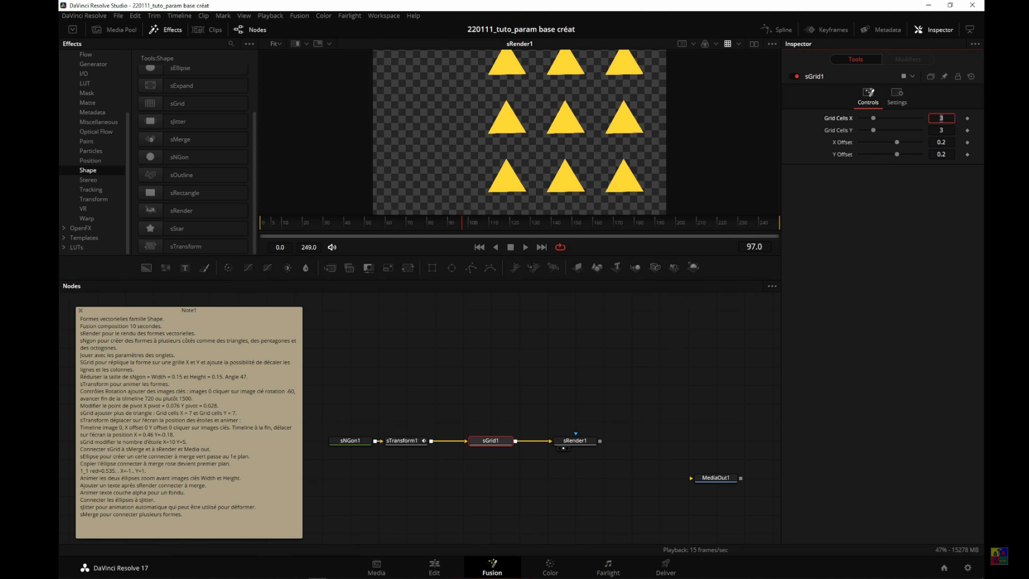
pyautogui.write('7')
pyautogui.press('Tab')
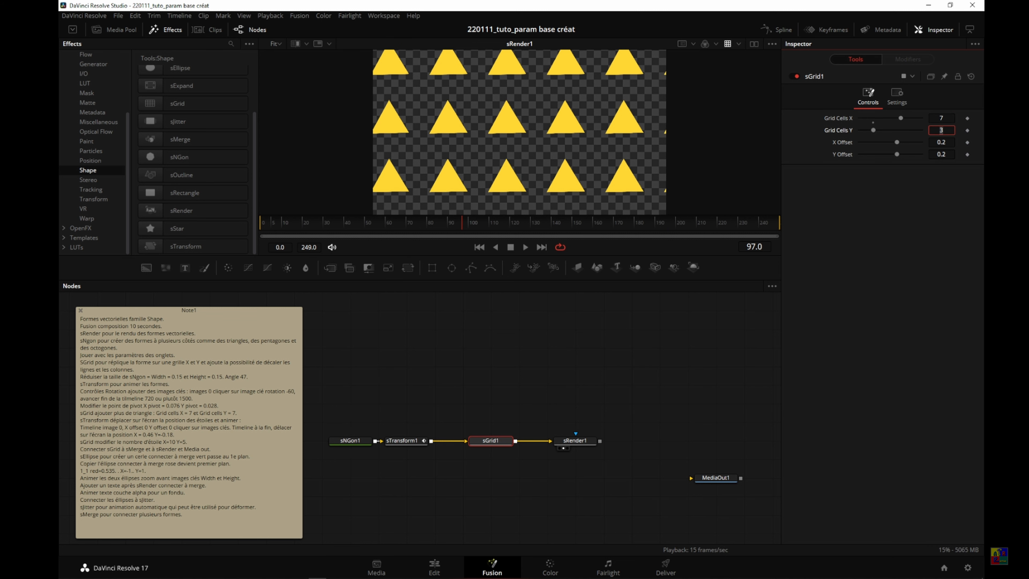
pyautogui.press('Tab')
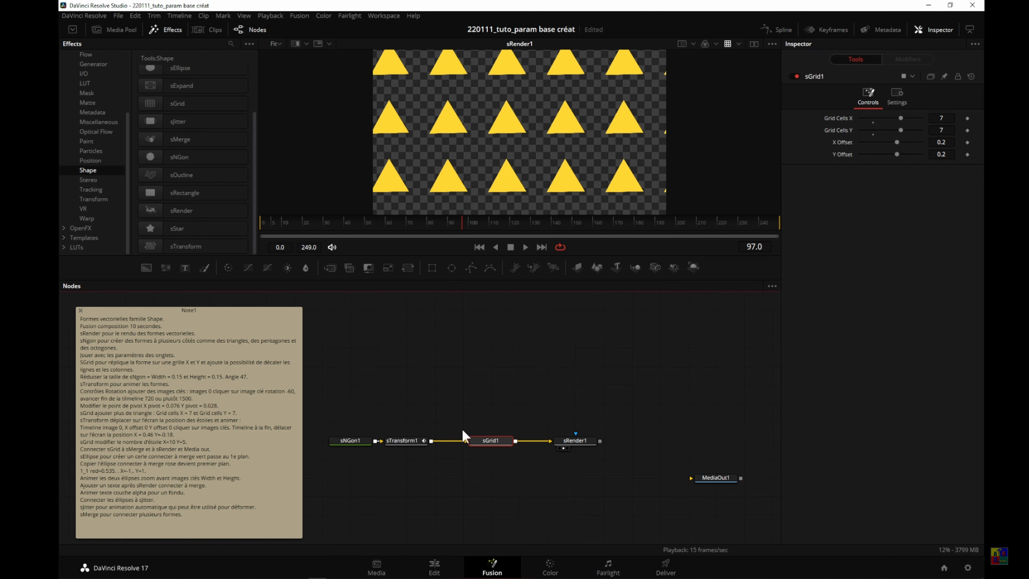
# - Keyframe sTransform1's X and Y offsets at 0 on the first frame
pyautogui.click(404, 441)
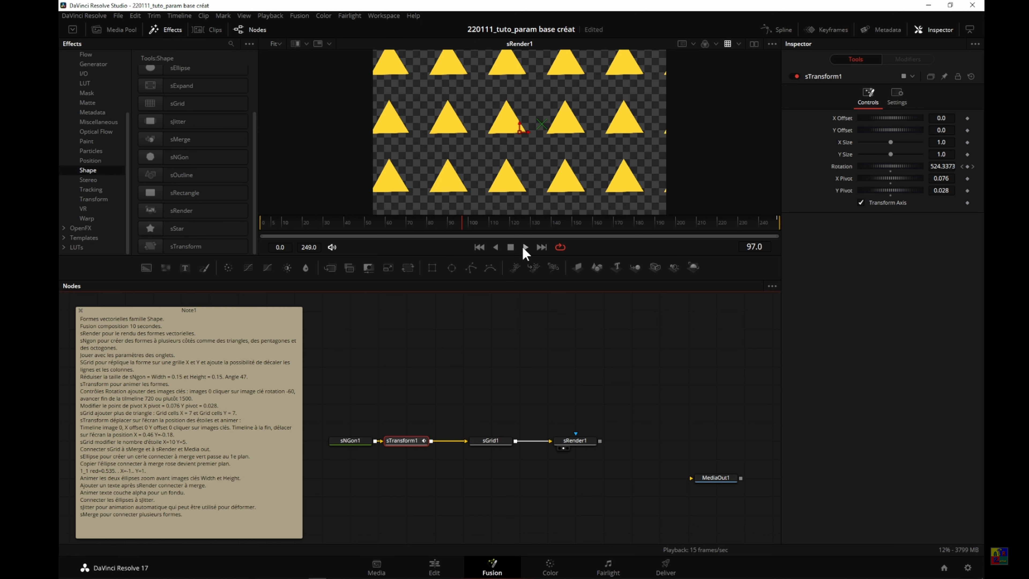
pyautogui.click(479, 247)
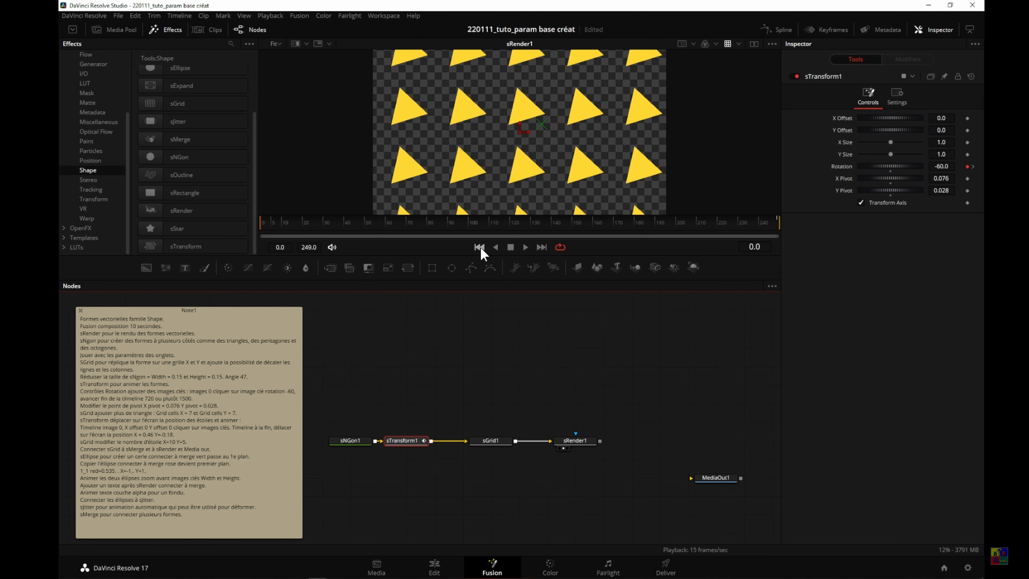
pyautogui.click(967, 118)
pyautogui.click(968, 129)
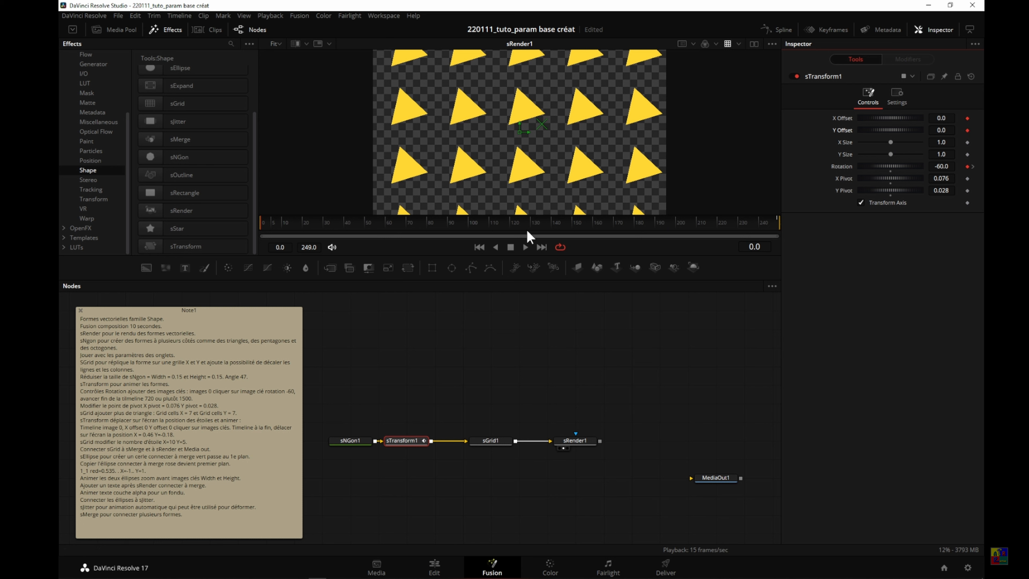
# - On the last frame, move the triangles with sTransform1 to an X offset of 0.46 and a Y offset of 0.18, and preview the motion
pyautogui.click(542, 247)
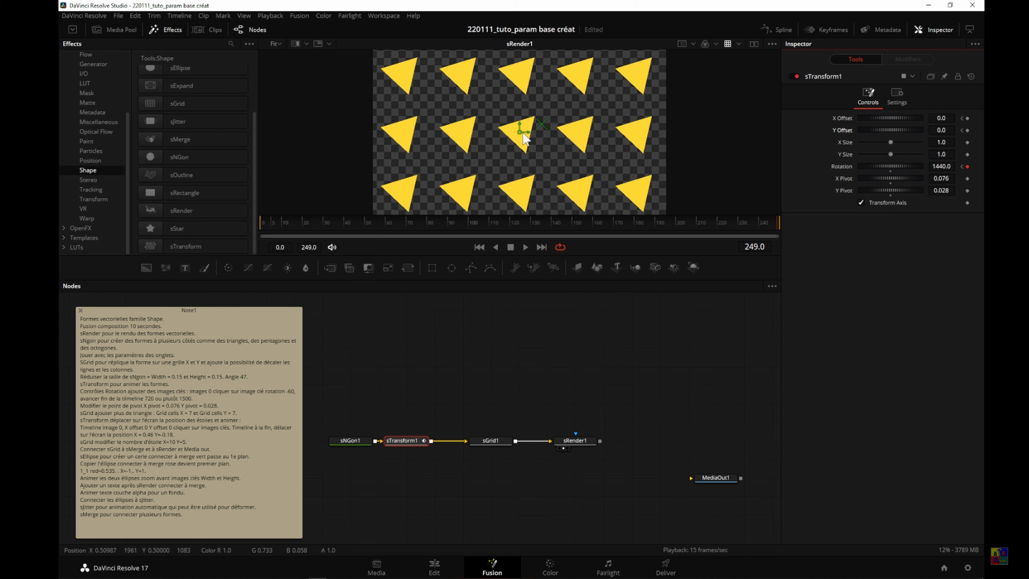
pyautogui.moveTo(518, 133); pyautogui.dragTo(696, 264)
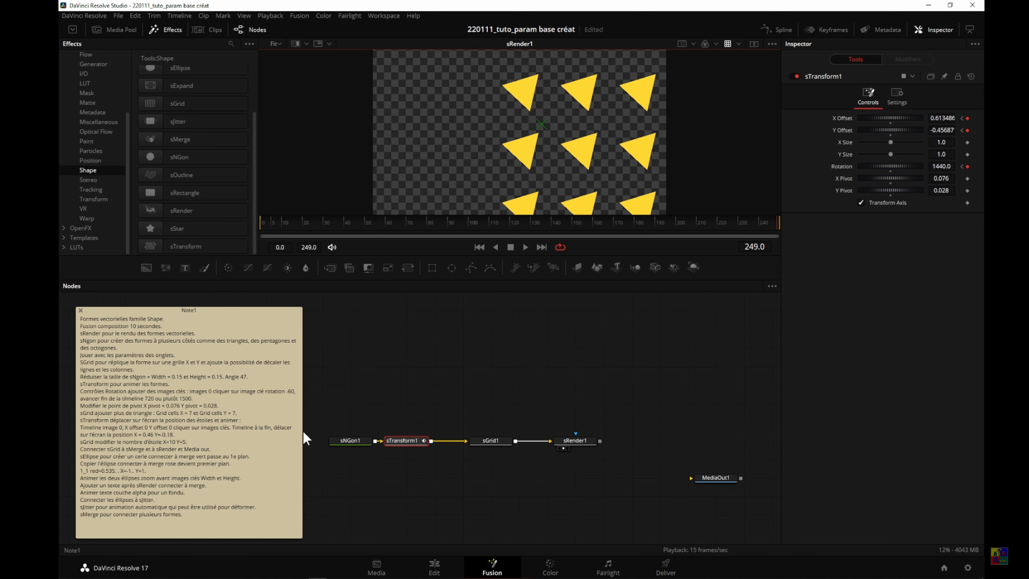
pyautogui.click(941, 117)
pyautogui.write('0')
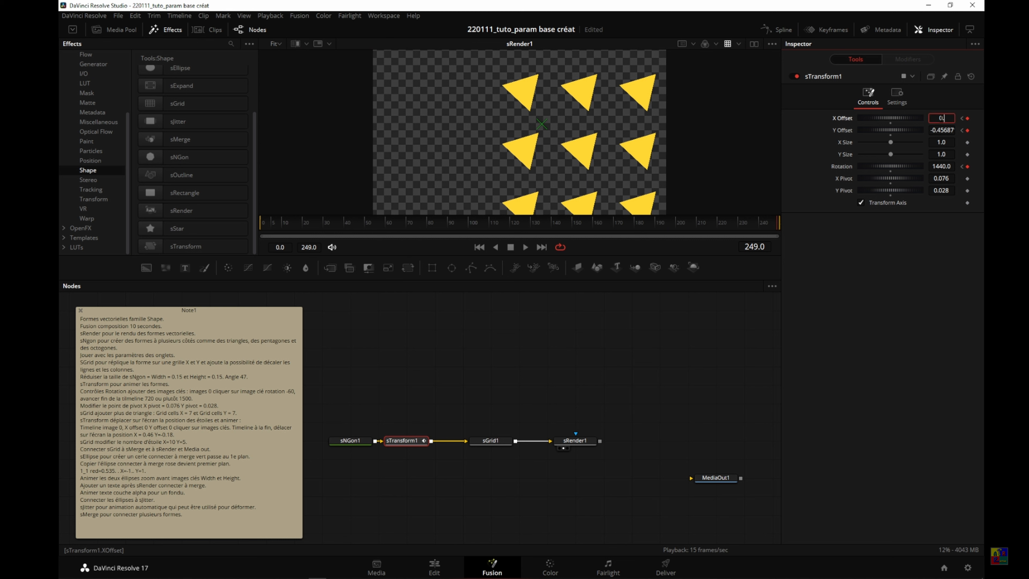
pyautogui.write('.46')
pyautogui.press('Tab')
pyautogui.write('0.18')
pyautogui.press('Tab')
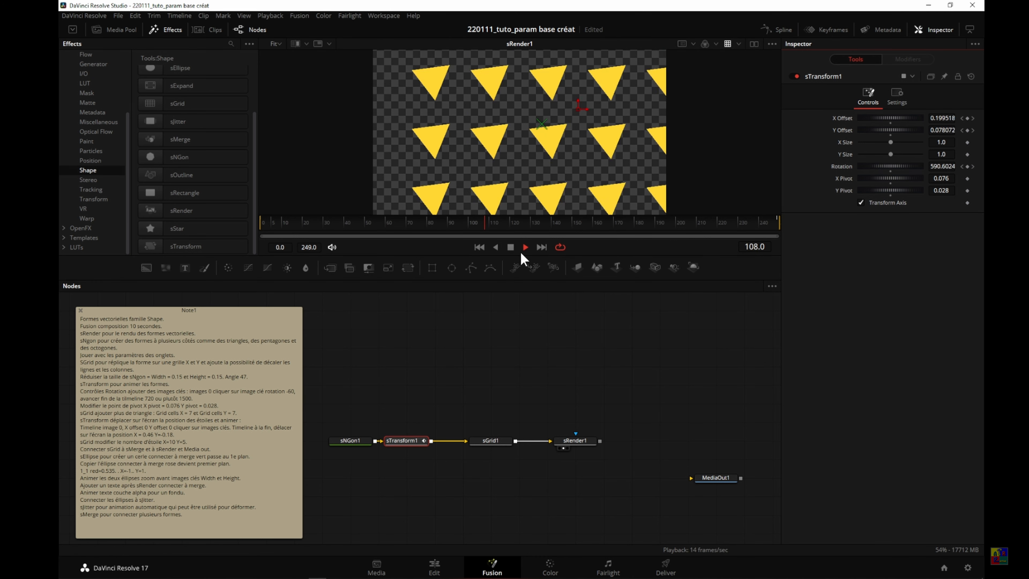
pyautogui.click(510, 247)
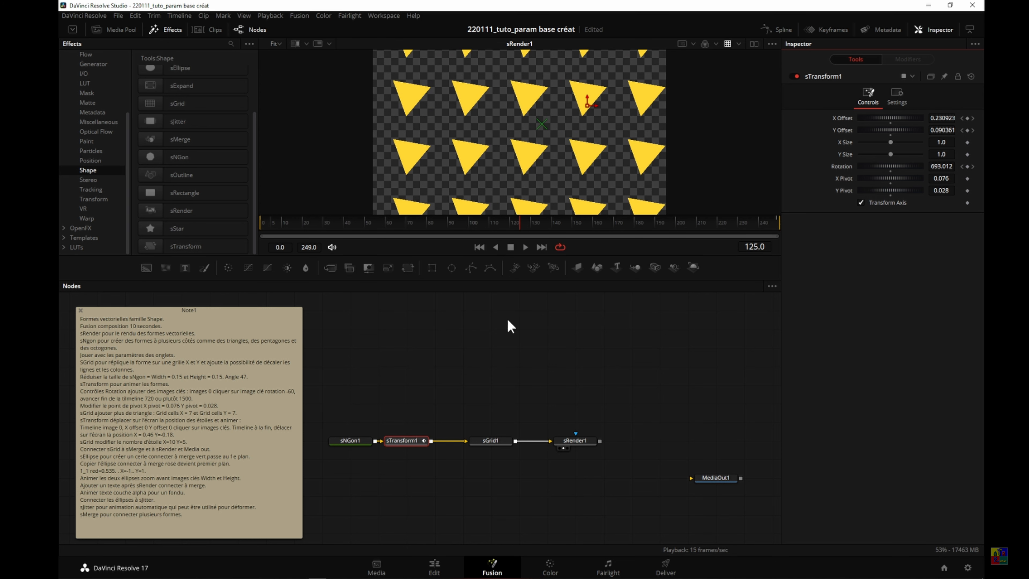
# - Save the project, and on the last frame set sGrid1's grid cells to 10 in X and 5 in Y
pyautogui.click(493, 445)
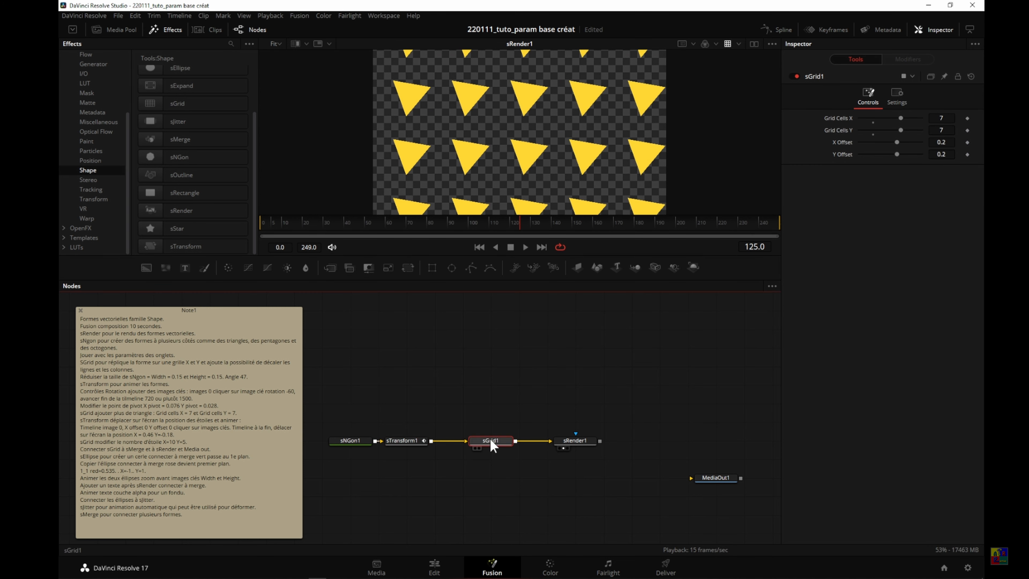
pyautogui.hotkey('ctrl', 's')
pyautogui.click(542, 247)
pyautogui.click(944, 117)
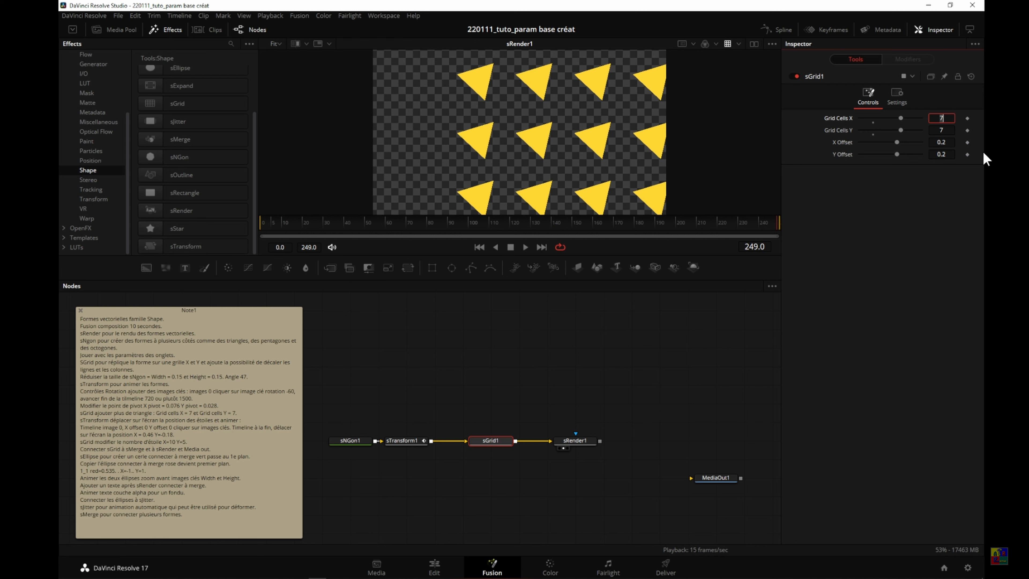
pyautogui.write('9')
pyautogui.press('Tab')
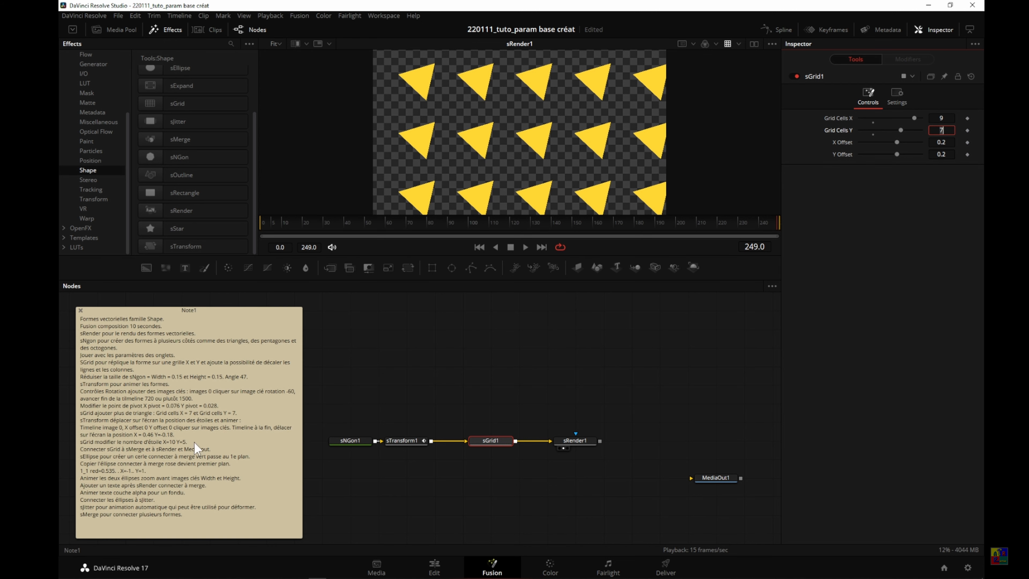
pyautogui.click(943, 118)
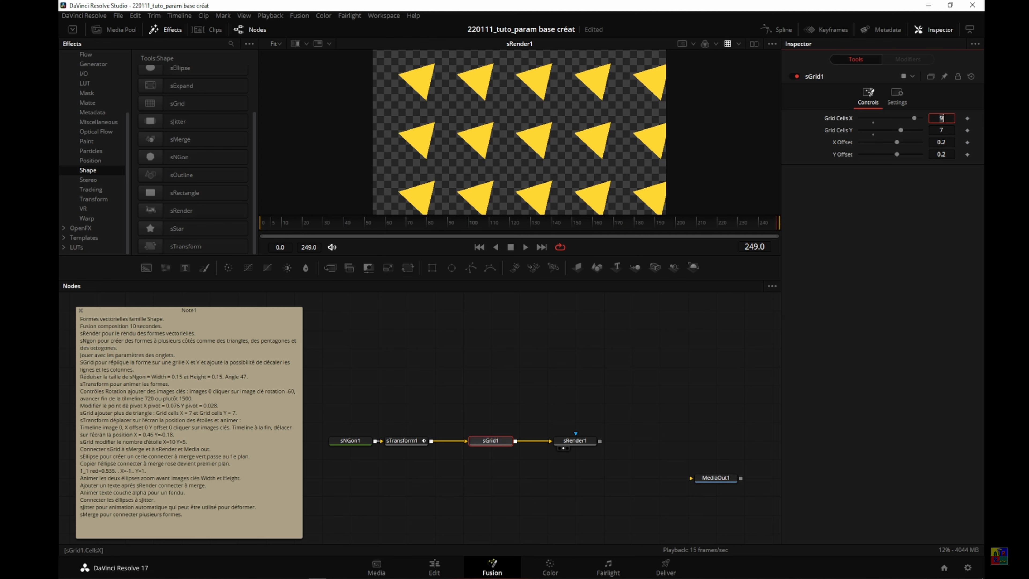
pyautogui.write('10')
pyautogui.press('Tab')
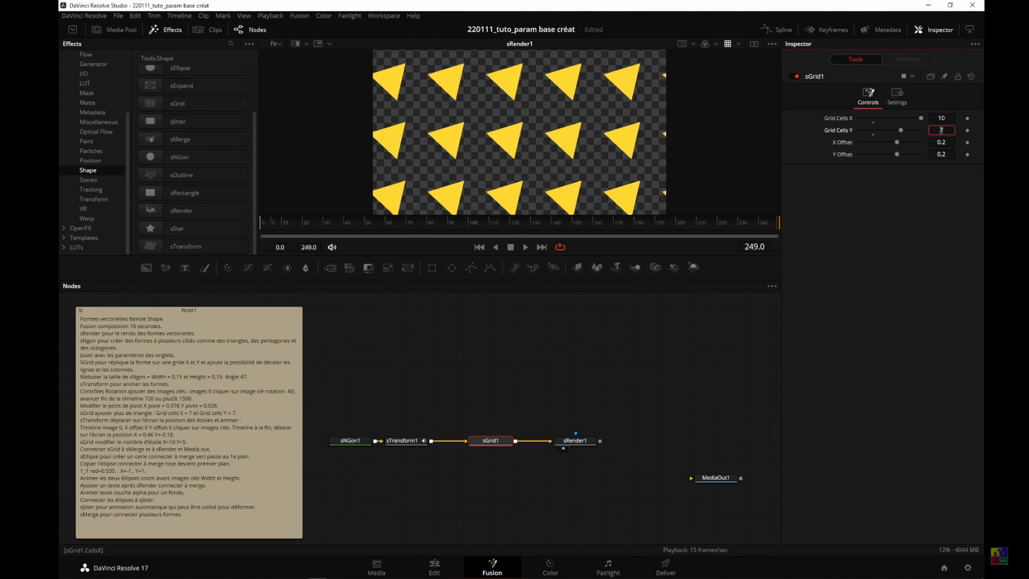
pyautogui.write('5')
pyautogui.press('Tab')
# - Insert an sMerge node between sGrid1 and sRender1, and connect sRender1 to MediaOut1
pyautogui.moveTo(575, 440); pyautogui.dragTo(632, 439)
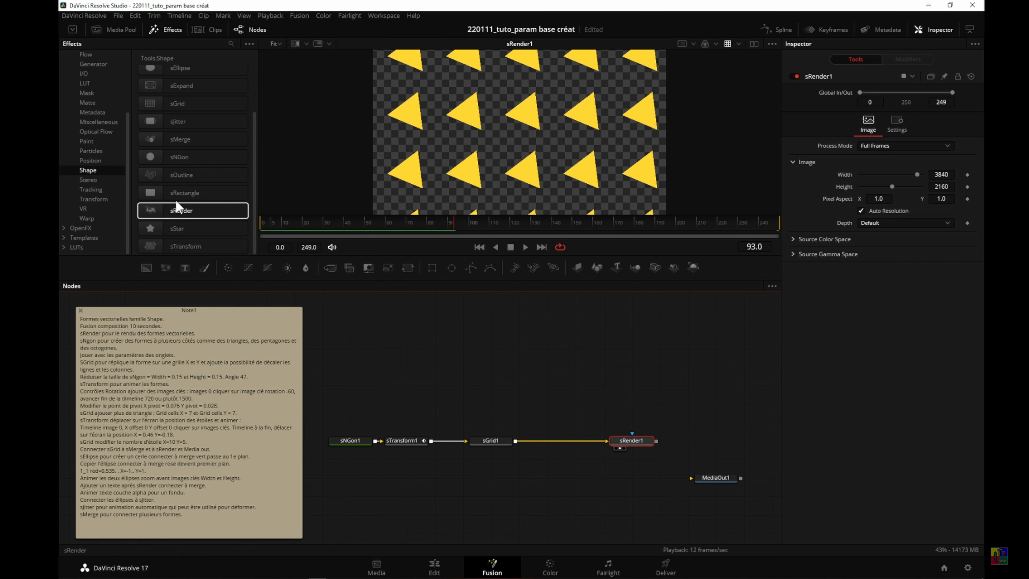
pyautogui.moveTo(184, 139); pyautogui.dragTo(230, 169)
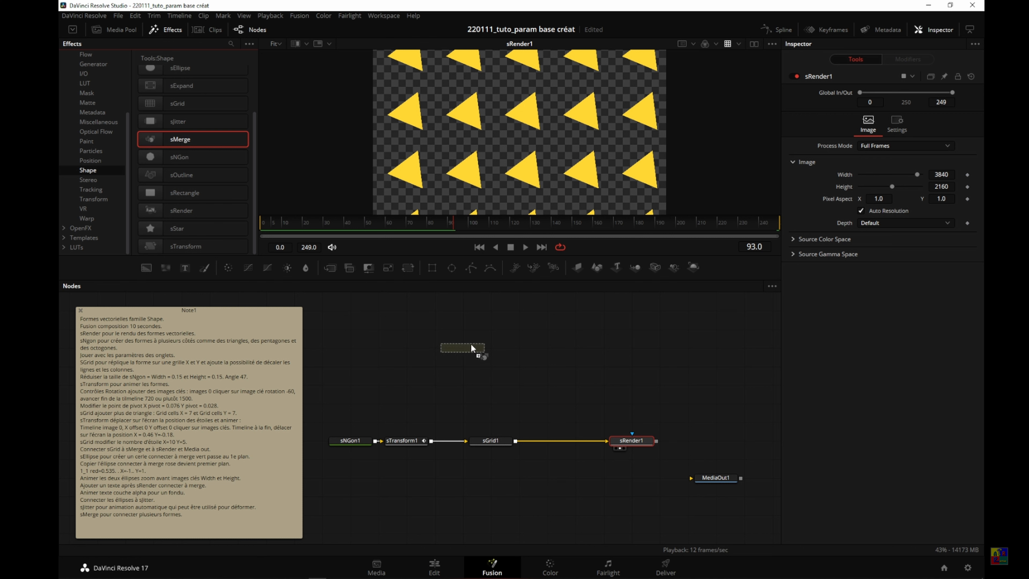
pyautogui.moveTo(545, 367); pyautogui.dragTo(551, 387)
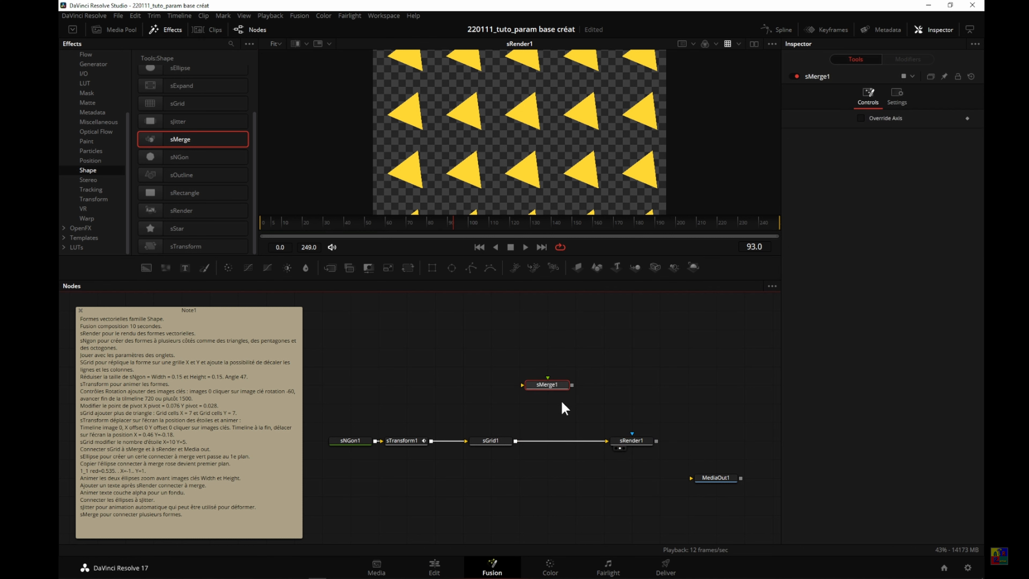
pyautogui.moveTo(602, 446); pyautogui.dragTo(586, 455)
pyautogui.moveTo(515, 440); pyautogui.dragTo(709, 477)
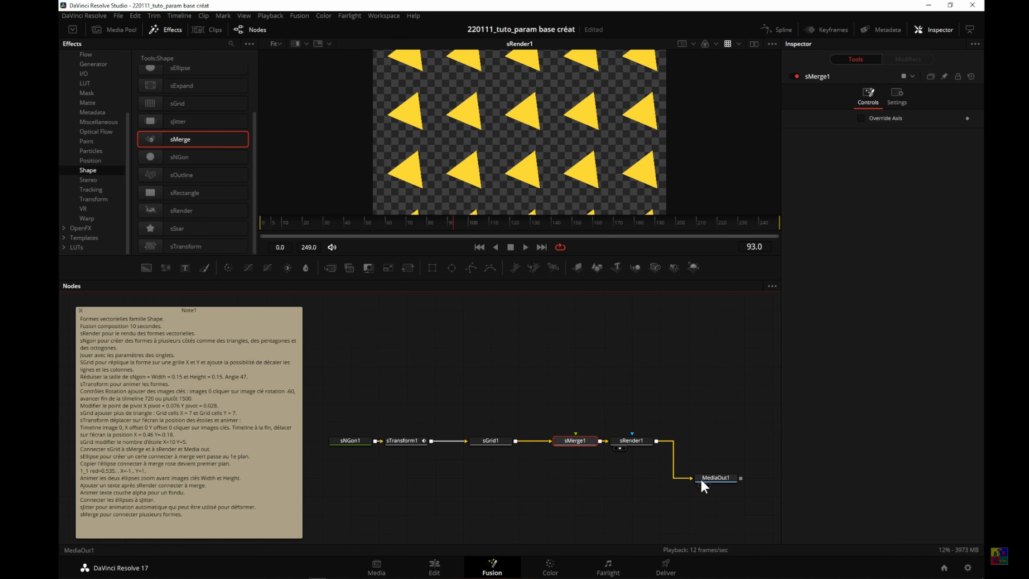
# - Play the Fusion Composition clip from its start on the Edit page timeline and return to the Fusion page
pyautogui.click(434, 566)
pyautogui.moveTo(720, 250); pyautogui.dragTo(669, 262)
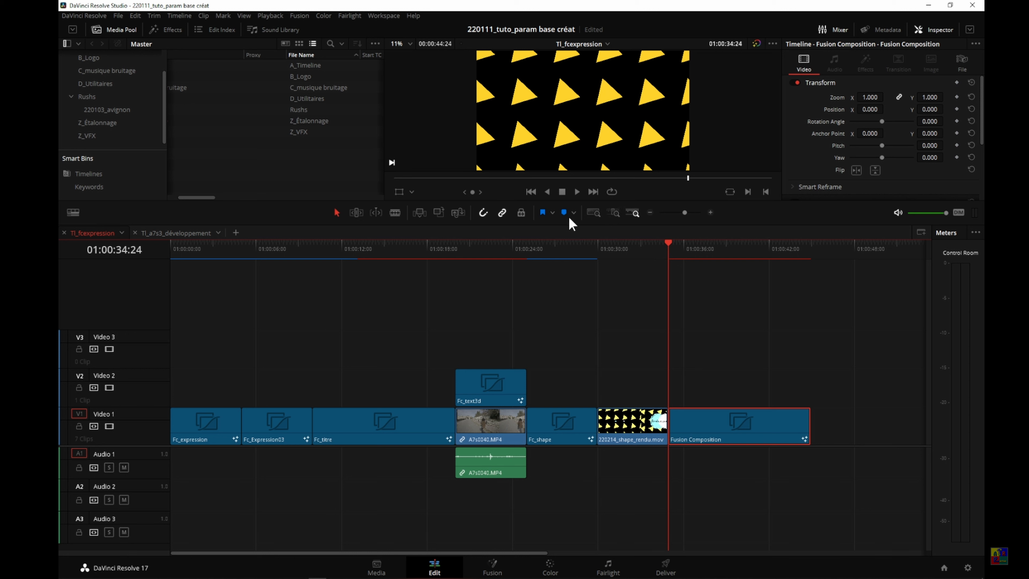
pyautogui.click(577, 192)
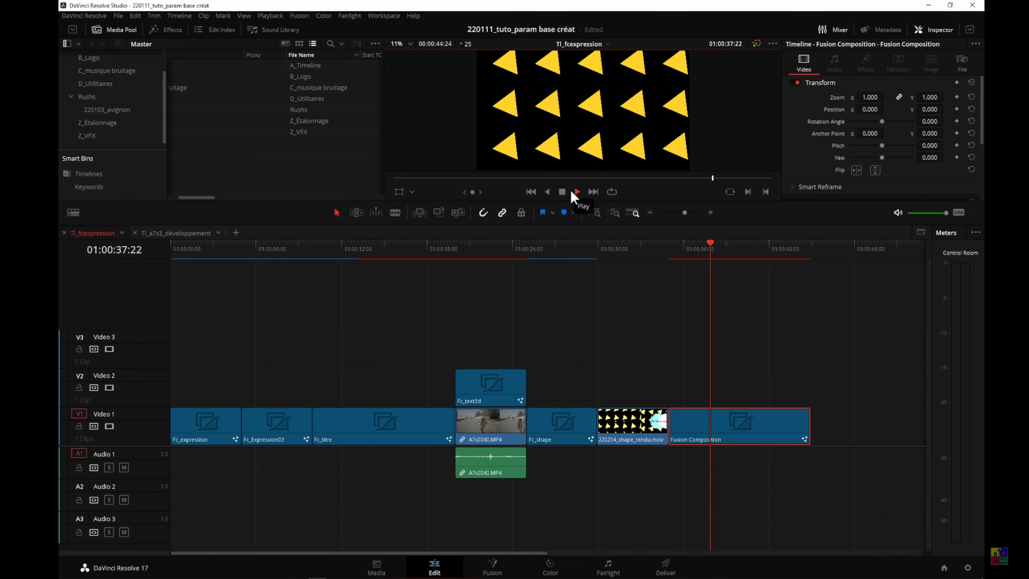
pyautogui.click(561, 192)
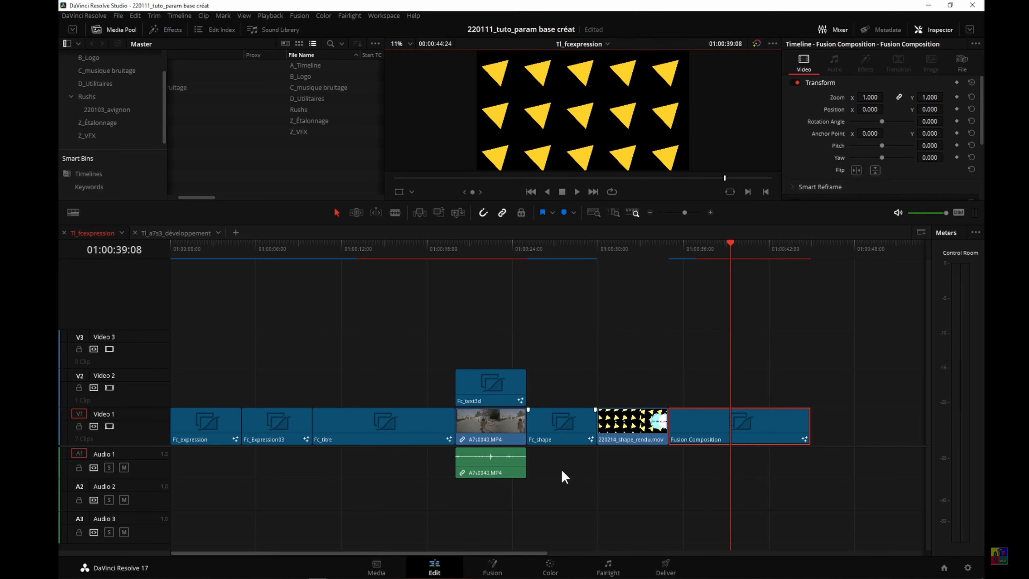
pyautogui.click(492, 566)
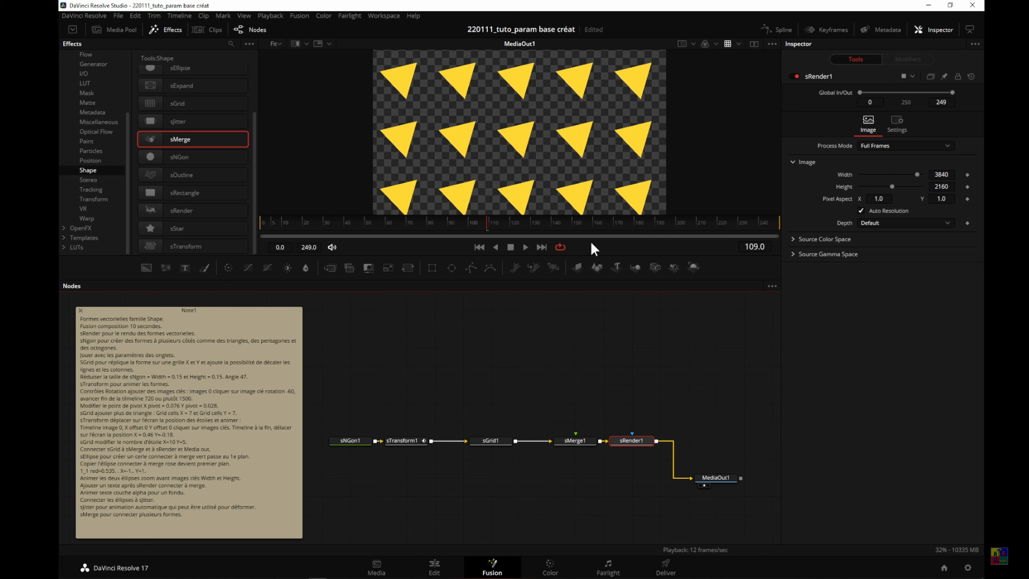
# - Turn off High Quality and Motion Blur in the viewer's playback options, and check that both are disabled
pyautogui.rightClick(592, 248)
pyautogui.click(621, 249)
pyautogui.rightClick(609, 246)
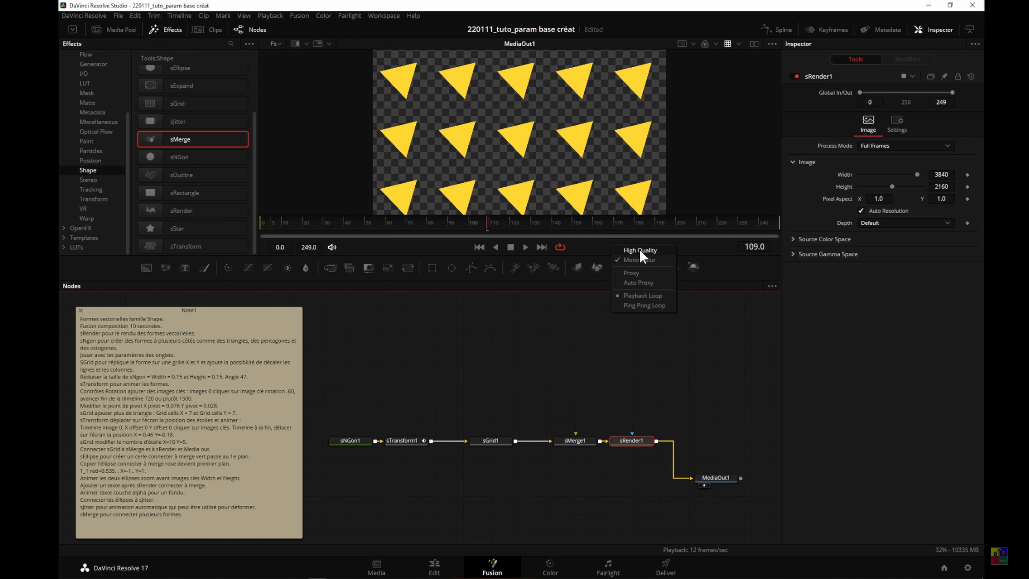
pyautogui.click(631, 261)
pyautogui.rightClick(600, 246)
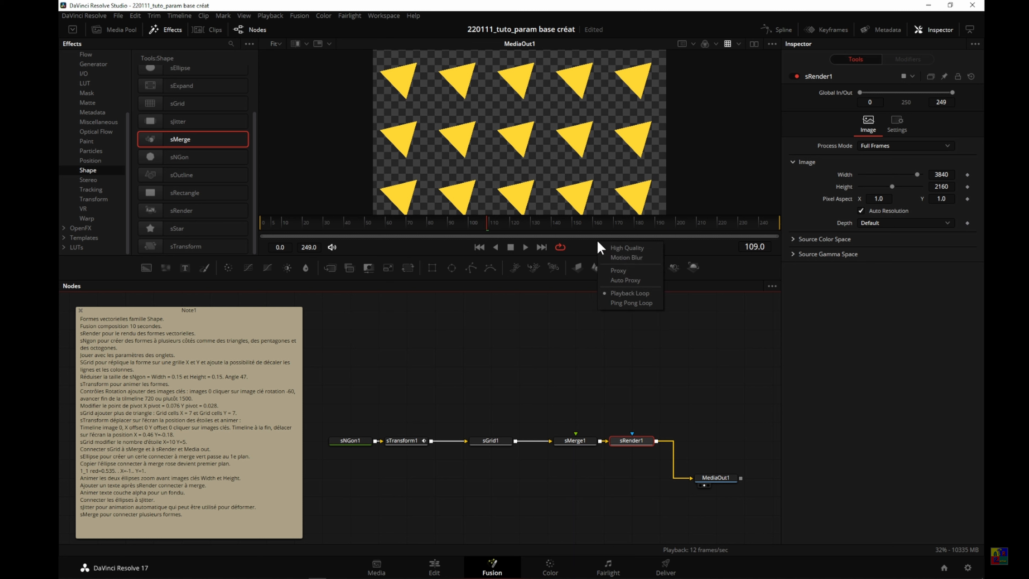
pyautogui.click(565, 342)
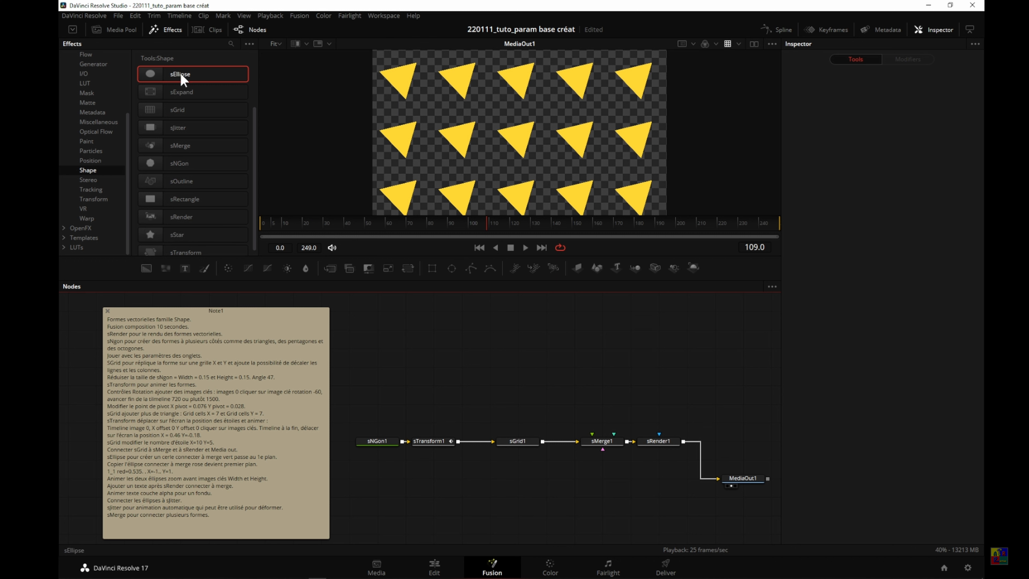
# - Add an sEllipse node feeding sMerge1, and paste a copy of it below that is also connected to sMerge1
pyautogui.moveTo(180, 79); pyautogui.dragTo(592, 440)
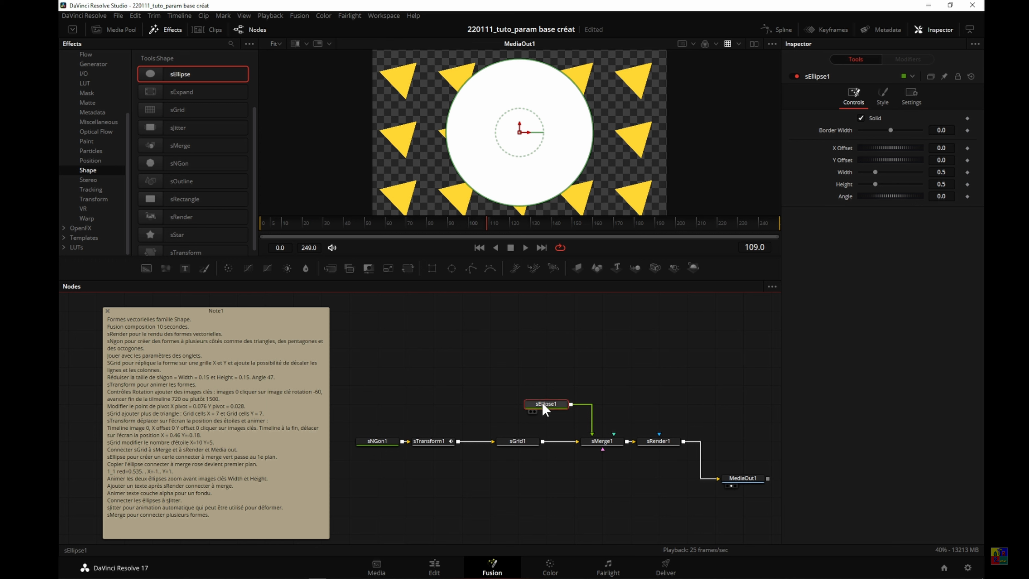
pyautogui.hotkey('ctrl', 'c')
pyautogui.click(647, 375)
pyautogui.hotkey('ctrl', 'v')
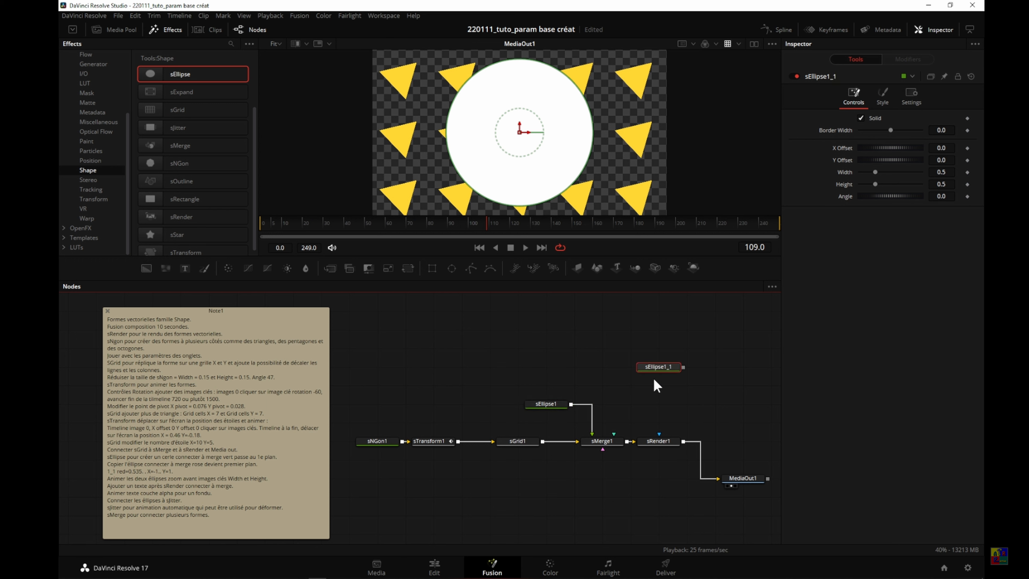
pyautogui.moveTo(662, 373); pyautogui.dragTo(561, 471)
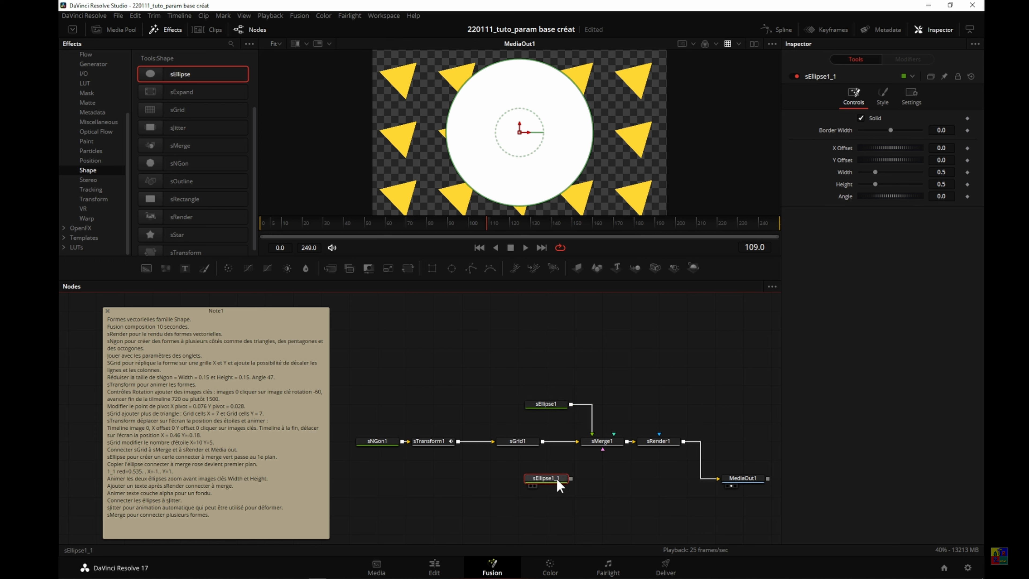
pyautogui.moveTo(603, 451); pyautogui.dragTo(603, 453)
# - Set the red value of the copied ellipse sEllipse1_1 to 0.535
pyautogui.click(885, 95)
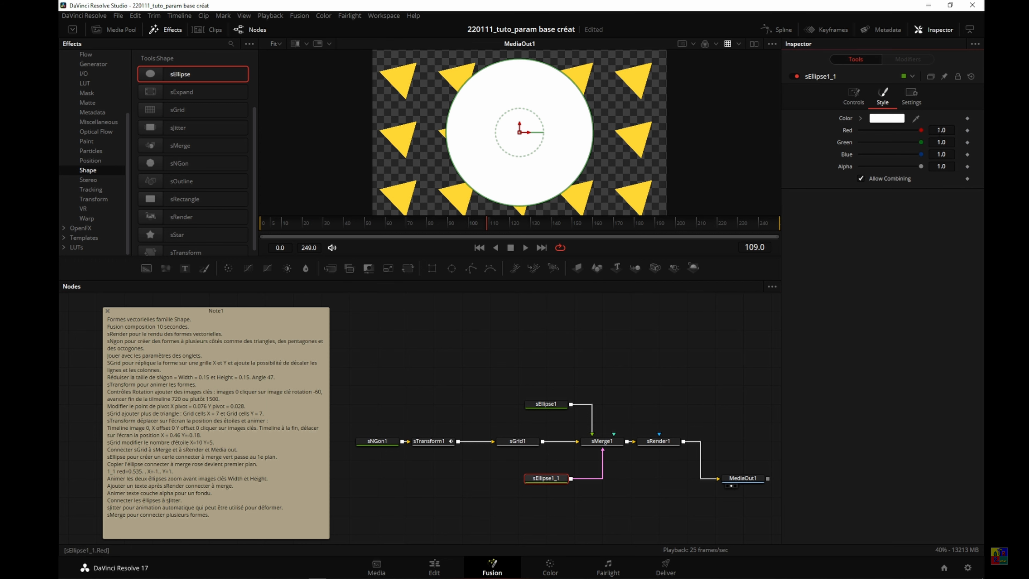
pyautogui.moveTo(950, 129); pyautogui.dragTo(948, 130)
pyautogui.click(950, 130)
pyautogui.write('0.535')
pyautogui.press('Tab')
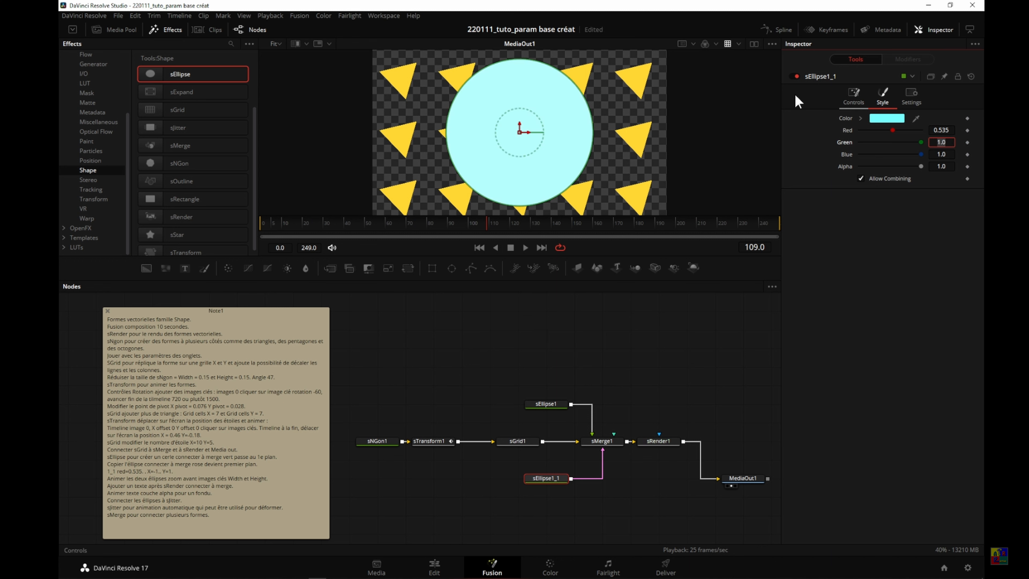
pyautogui.click(549, 484)
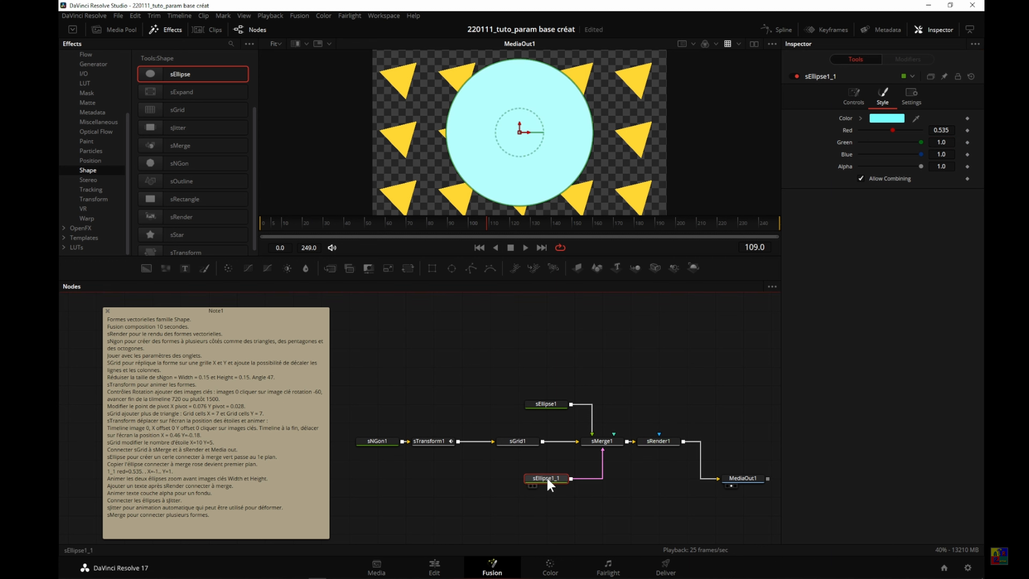
# - Move the white ellipse sEllipse1 sideways to an X offset of 0.1
pyautogui.click(551, 406)
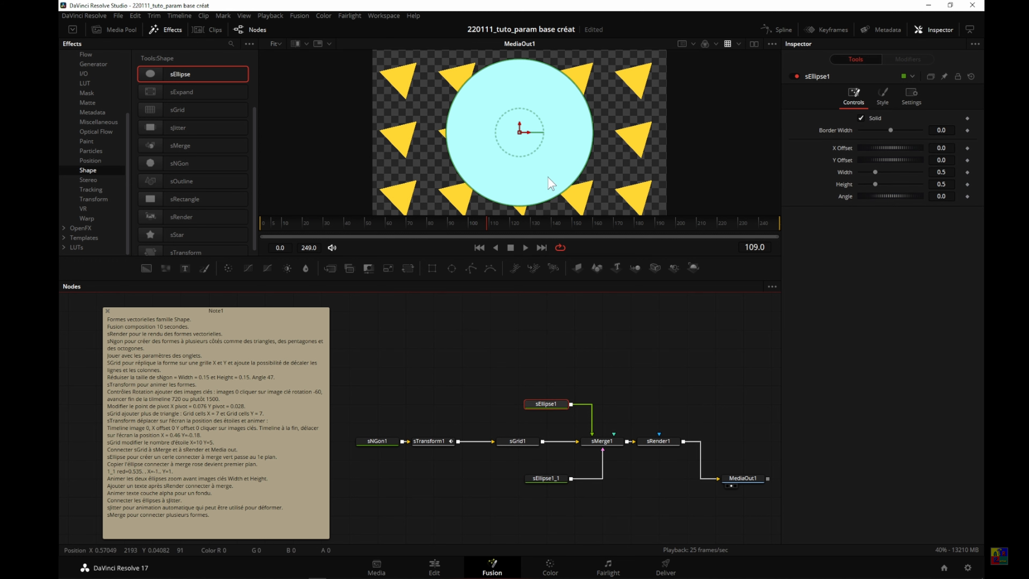
pyautogui.moveTo(528, 133); pyautogui.dragTo(557, 144)
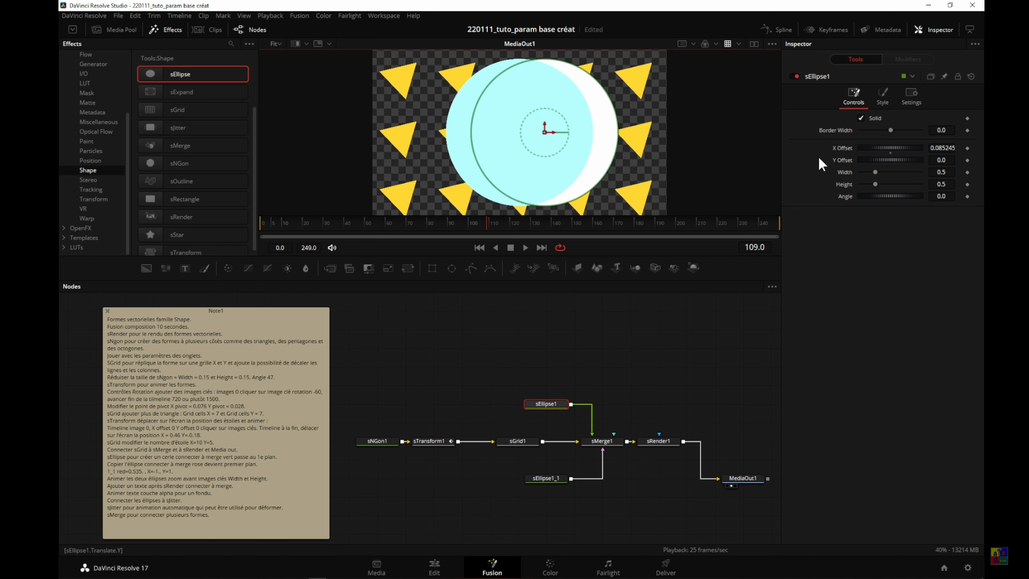
pyautogui.click(934, 148)
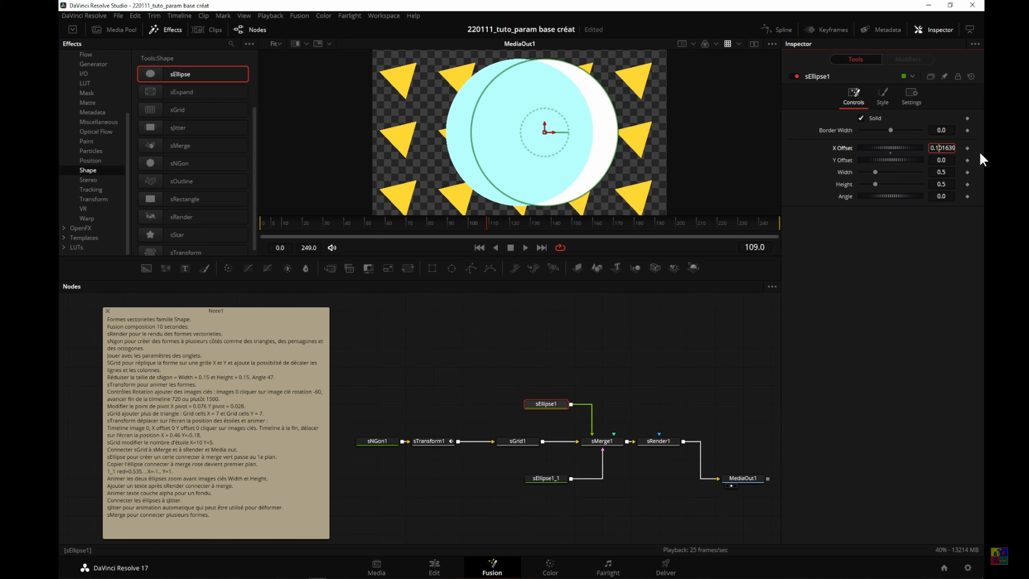
pyautogui.press('Tab')
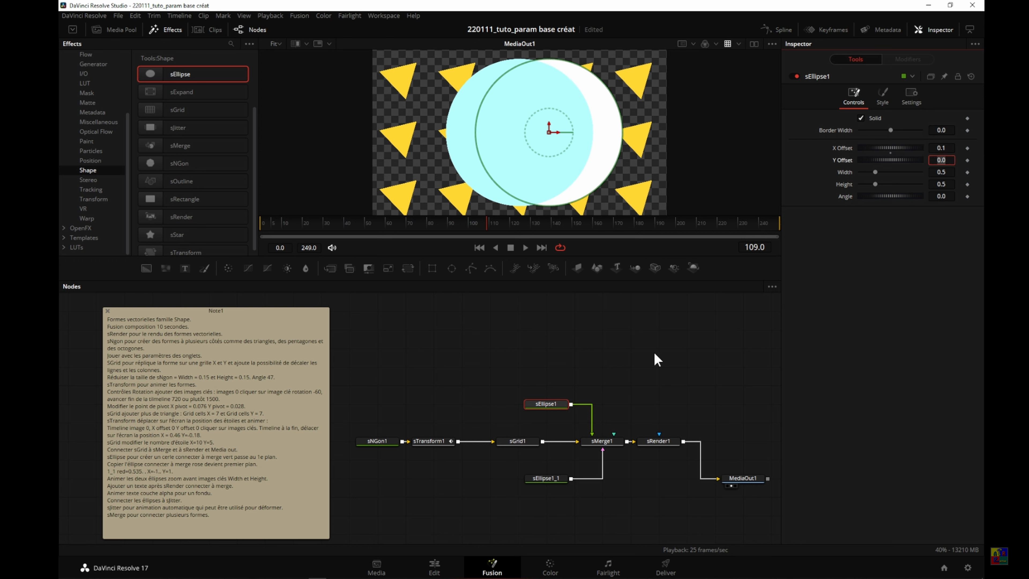
# - Move the light blue ellipse sEllipse1_1 the opposite way to an X offset of -0.1
pyautogui.click(549, 480)
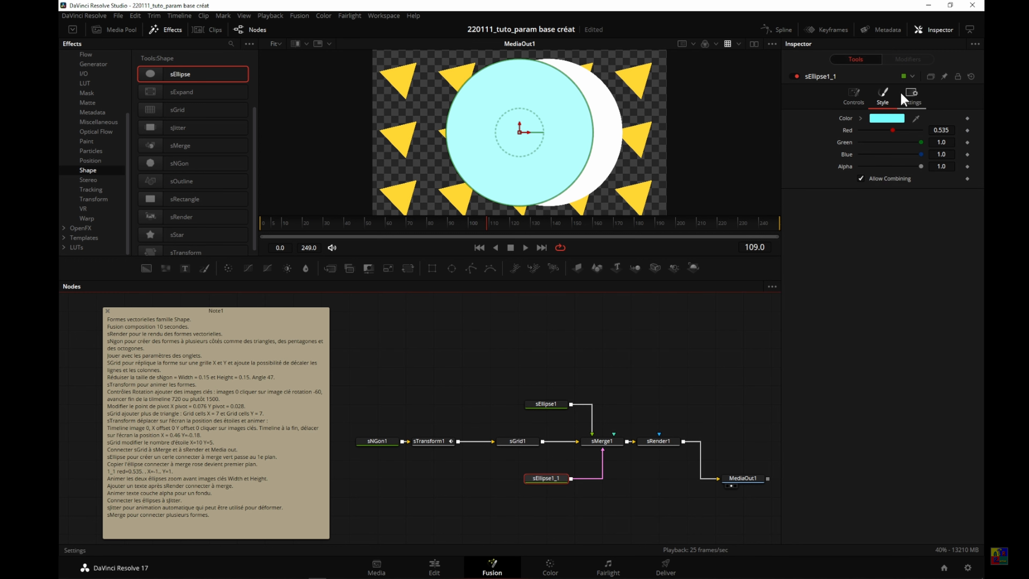
pyautogui.click(853, 96)
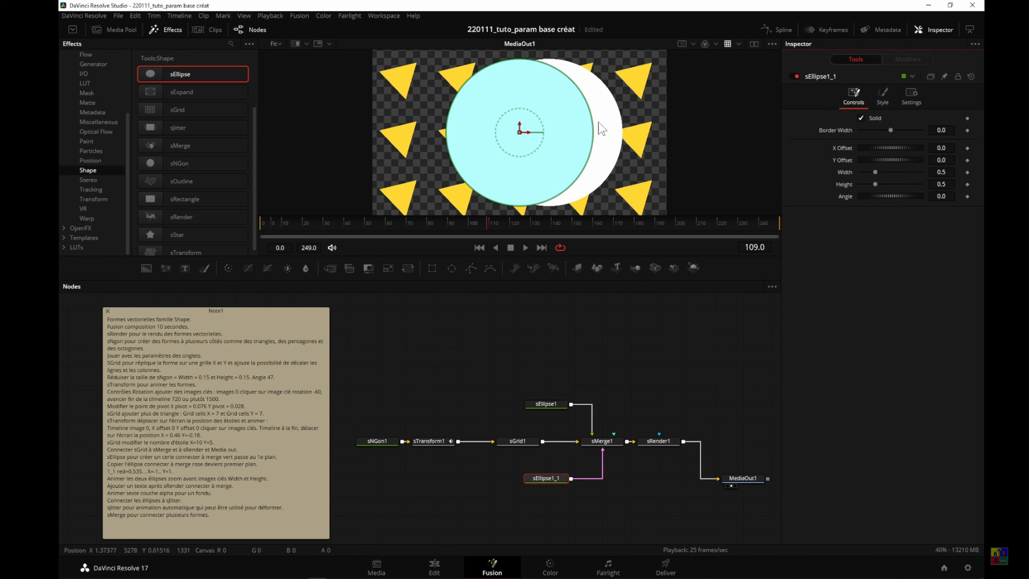
pyautogui.moveTo(528, 133); pyautogui.dragTo(517, 134)
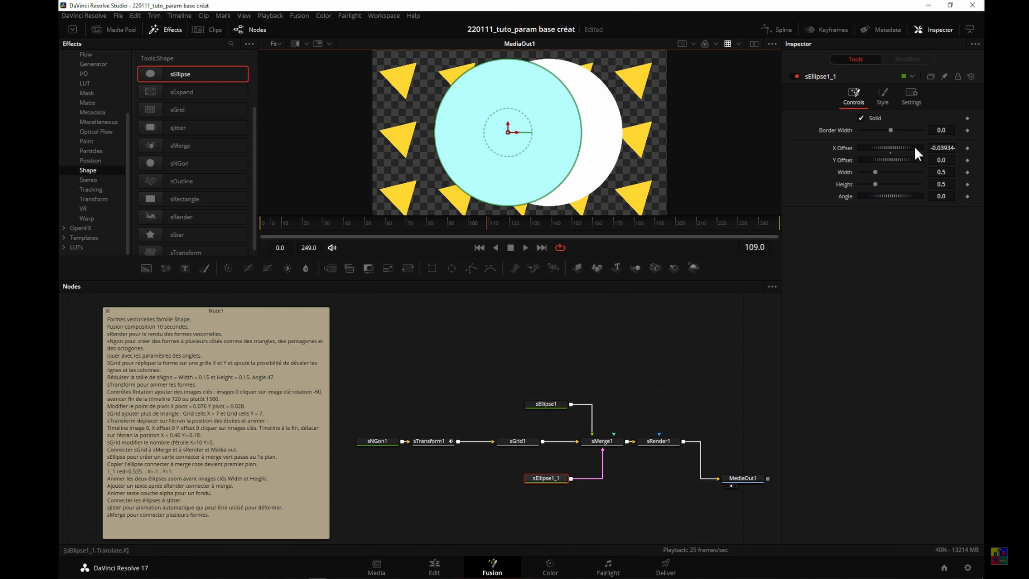
pyautogui.click(941, 147)
pyautogui.press('BackSpace')
pyautogui.write('1')
pyautogui.press('Delete')
pyautogui.press('Delete')
pyautogui.press('Delete')
pyautogui.press('Delete')
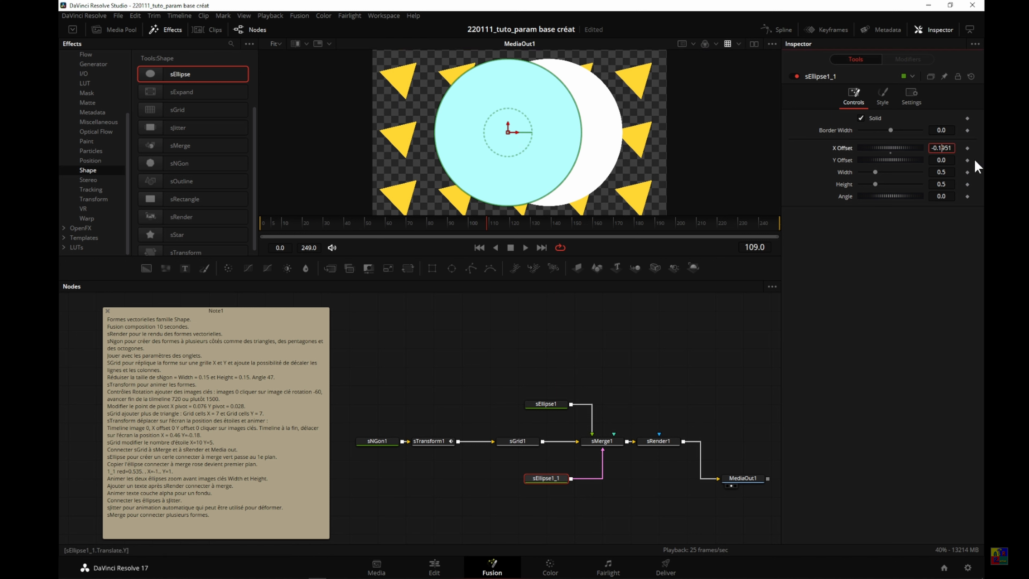
pyautogui.press('Tab')
# - Try swapping the sMerge1 inputs of the two ellipses to reverse their stacking order, and restore the original connections
pyautogui.moveTo(595, 433); pyautogui.dragTo(610, 422)
pyautogui.moveTo(603, 466); pyautogui.dragTo(603, 445)
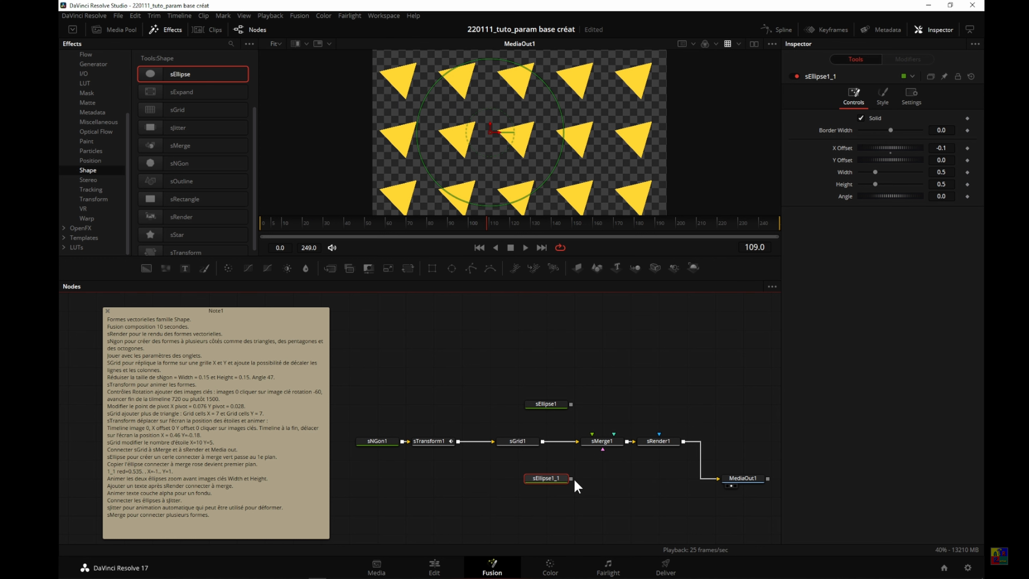
pyautogui.moveTo(570, 479); pyautogui.dragTo(592, 433)
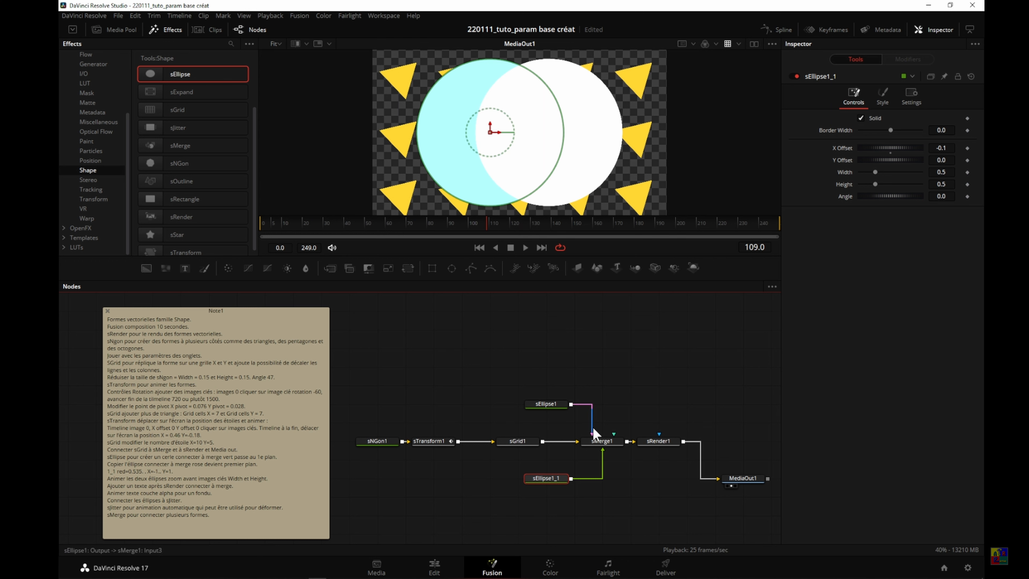
pyautogui.moveTo(595, 426); pyautogui.dragTo(577, 450)
pyautogui.moveTo(571, 404); pyautogui.dragTo(592, 433)
pyautogui.moveTo(571, 478); pyautogui.dragTo(603, 449)
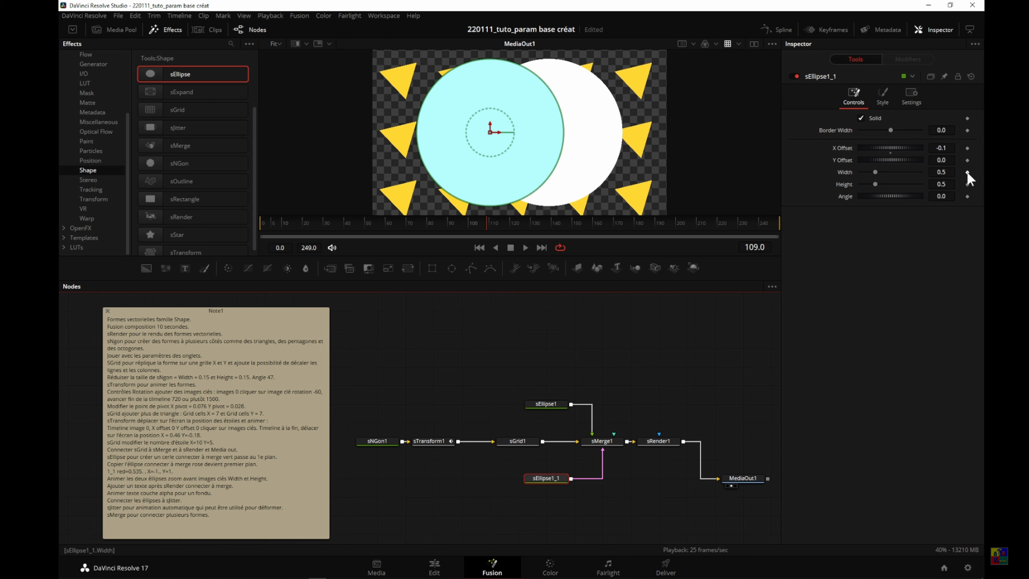
# - Set the width and height of sEllipse1_1 to 0.35
pyautogui.click(950, 170)
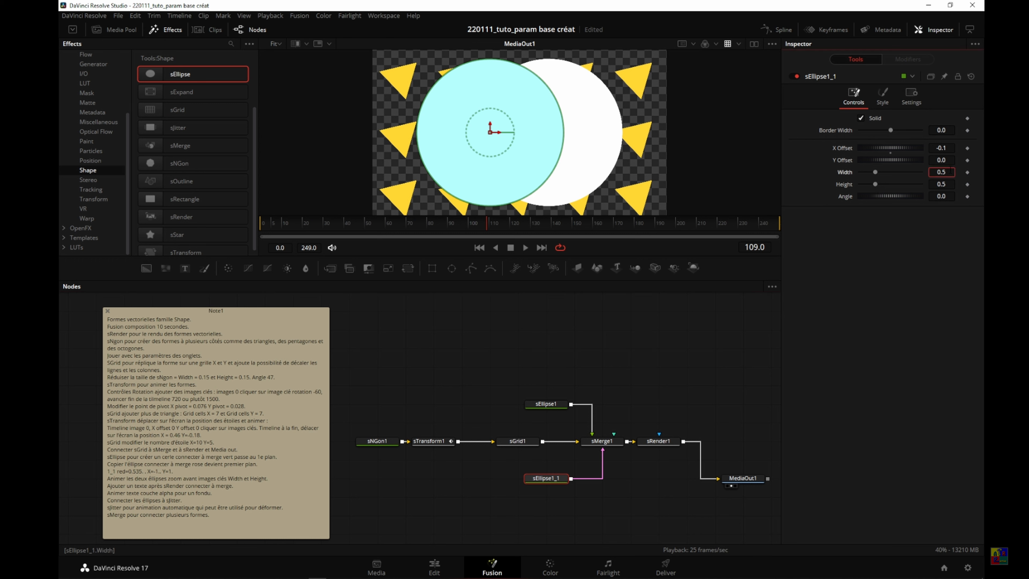
pyautogui.write('0.35')
pyautogui.press('Tab')
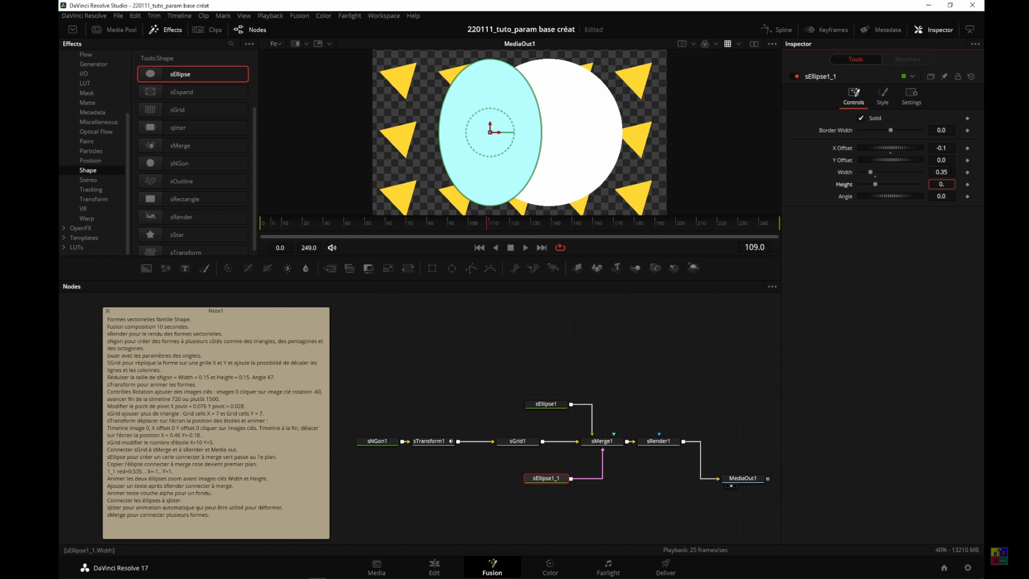
pyautogui.press('Tab')
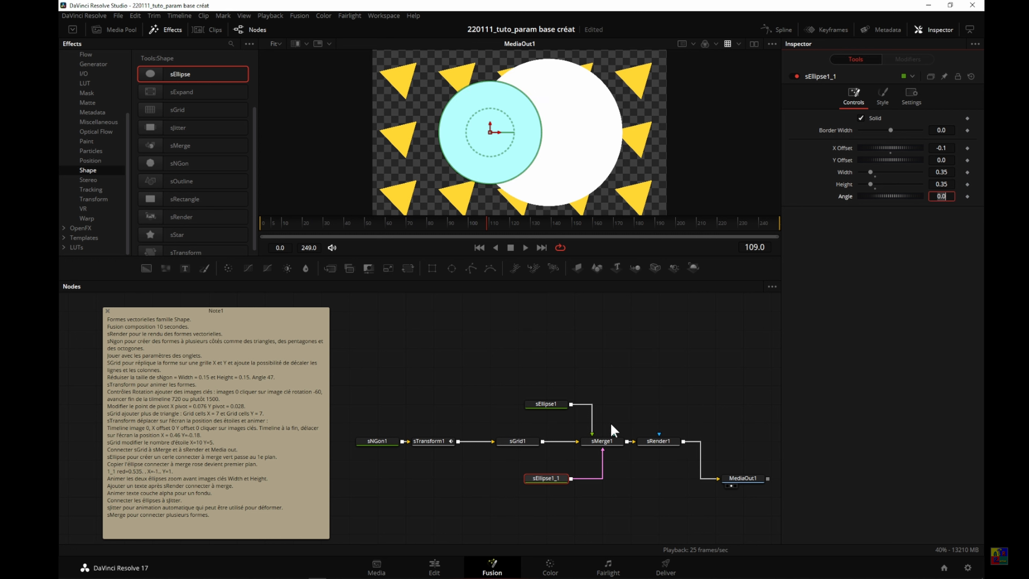
# - Shrink the white ellipse sEllipse1 to a width and height of 0.35
pyautogui.click(545, 406)
pyautogui.click(950, 169)
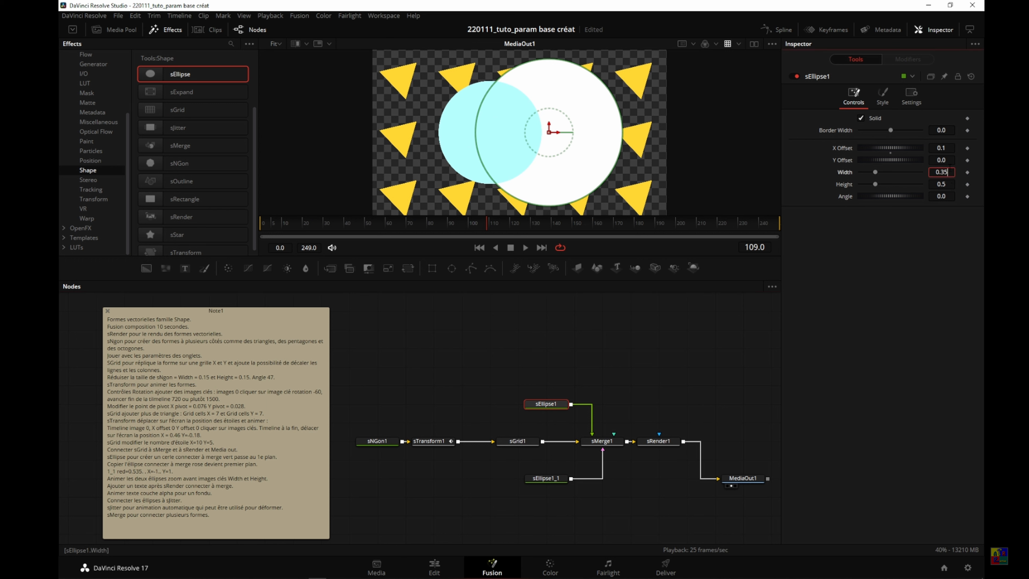
pyautogui.write('0.35')
pyautogui.press('Tab')
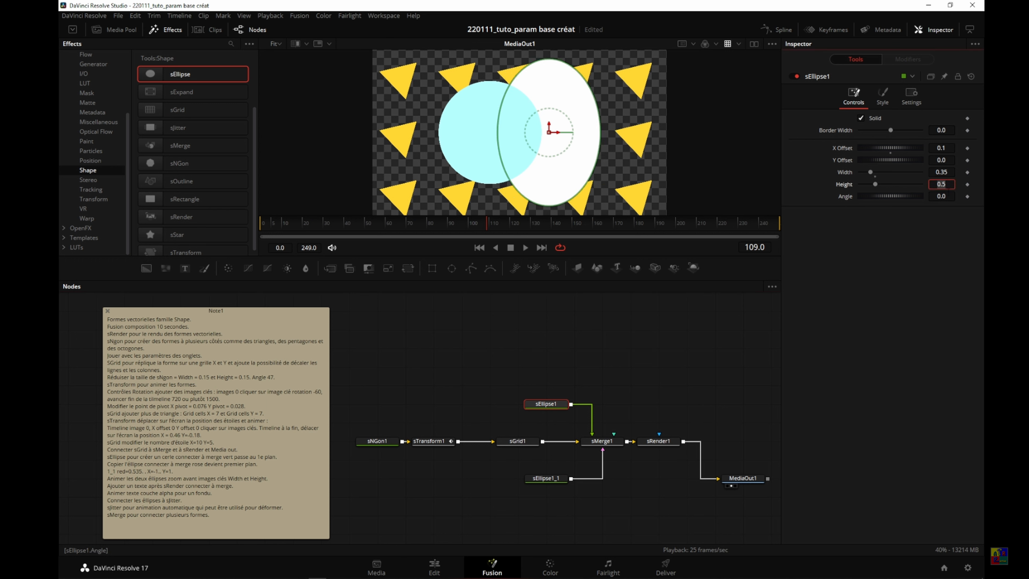
pyautogui.write('0.35')
pyautogui.press('Return')
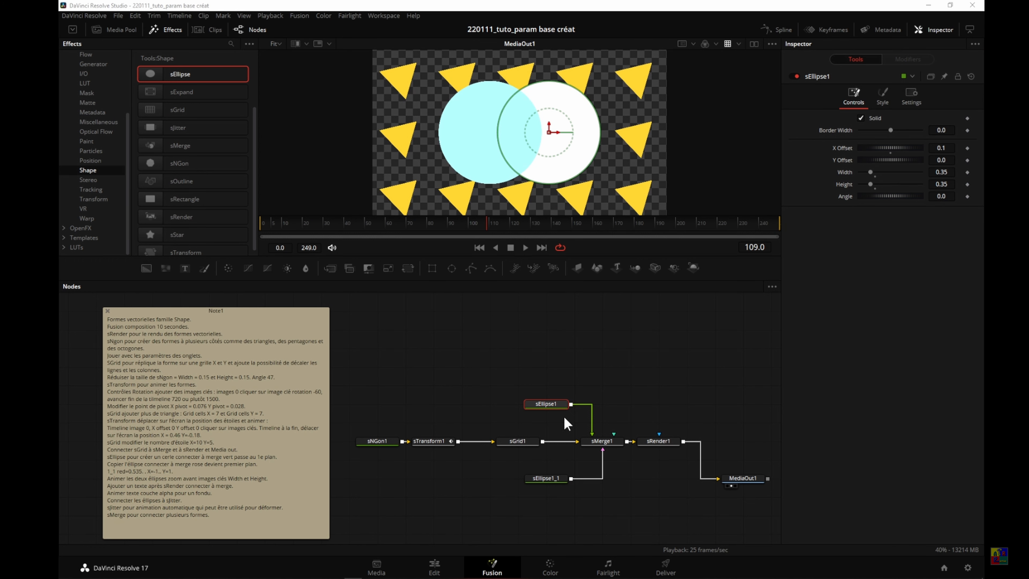
# - Try connecting sGrid1 to the free upper input of sMerge1 to stack the triangles in front, and restore its original connection
pyautogui.moveTo(572, 442); pyautogui.dragTo(614, 435)
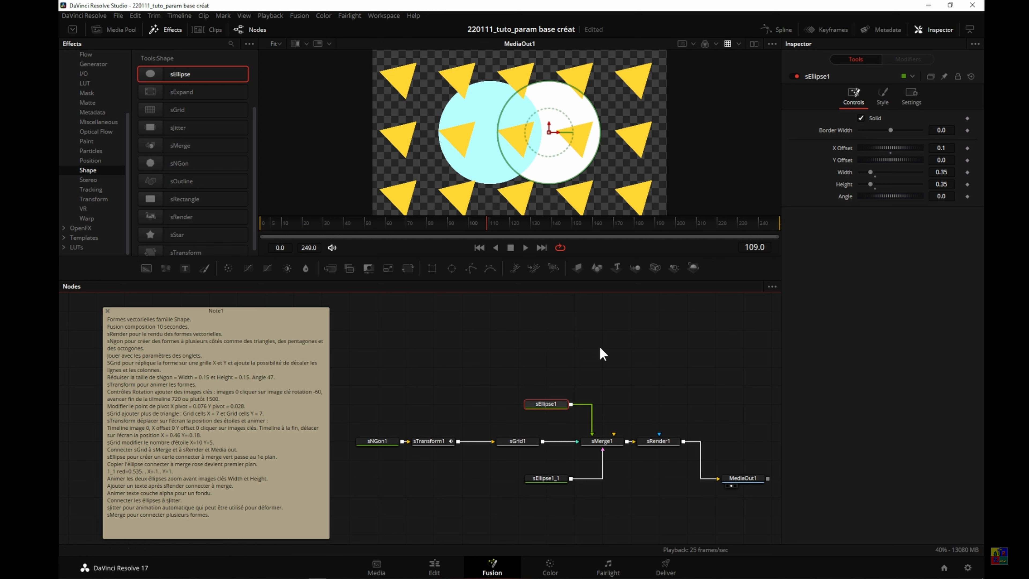
pyautogui.moveTo(574, 439)
pyautogui.mouseDown()
pyautogui.moveTo(542, 440)
pyautogui.moveTo(609, 432)
pyautogui.moveTo(581, 443)
pyautogui.mouseUp()
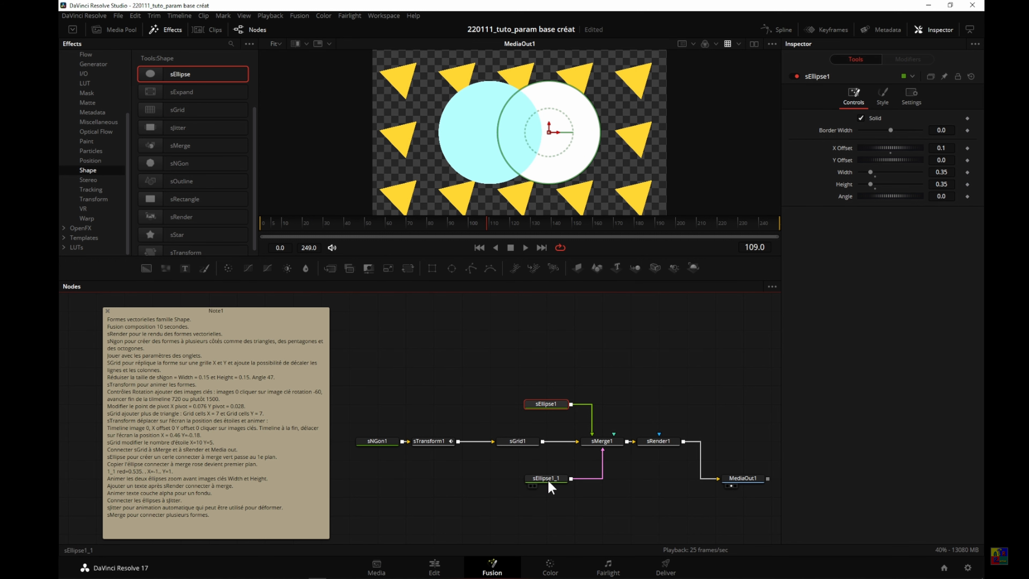
# - At frame 25, add keyframes for the width and height of sEllipse1
pyautogui.press('Home')
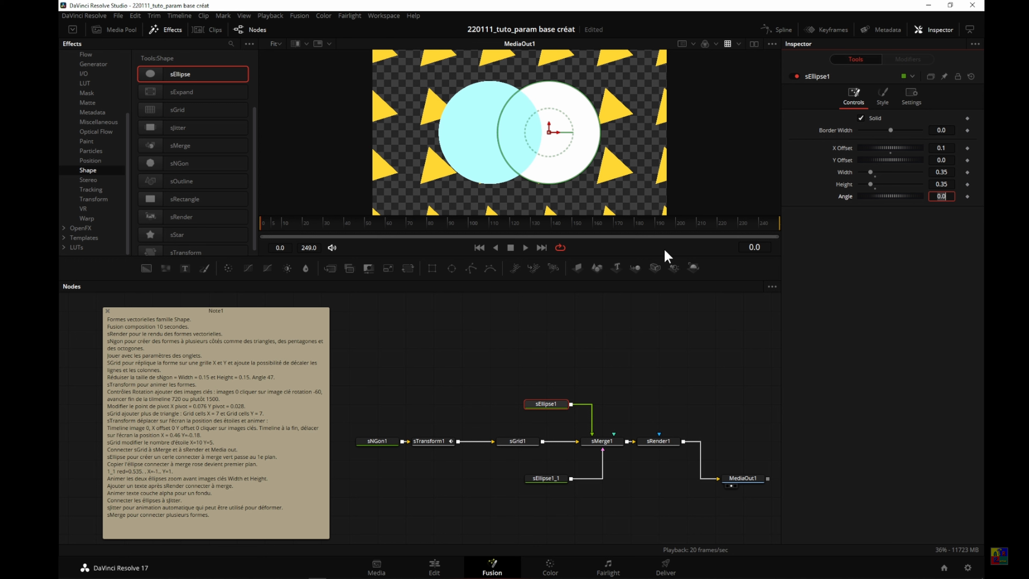
pyautogui.click(754, 248)
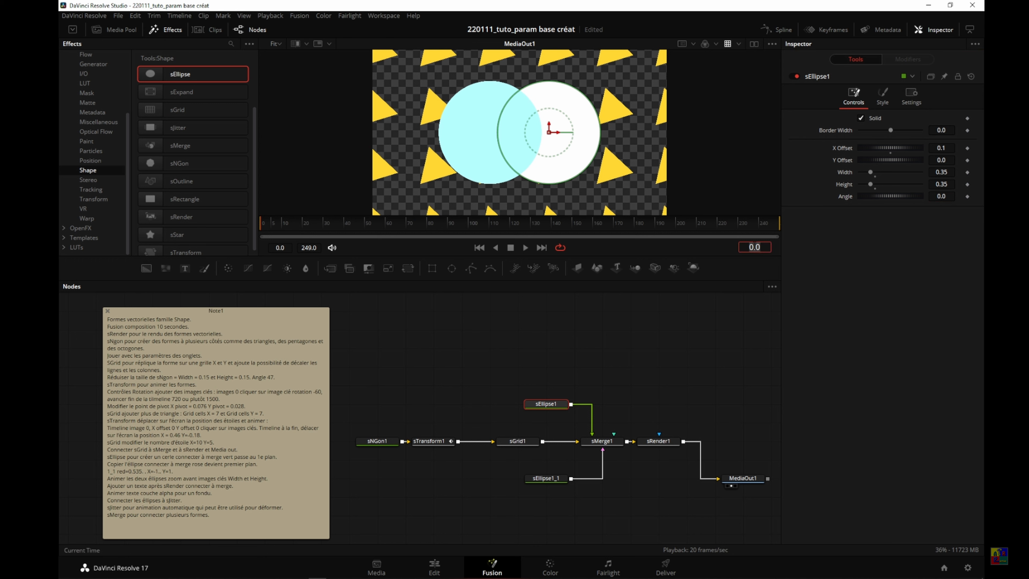
pyautogui.write('25')
pyautogui.press('Return')
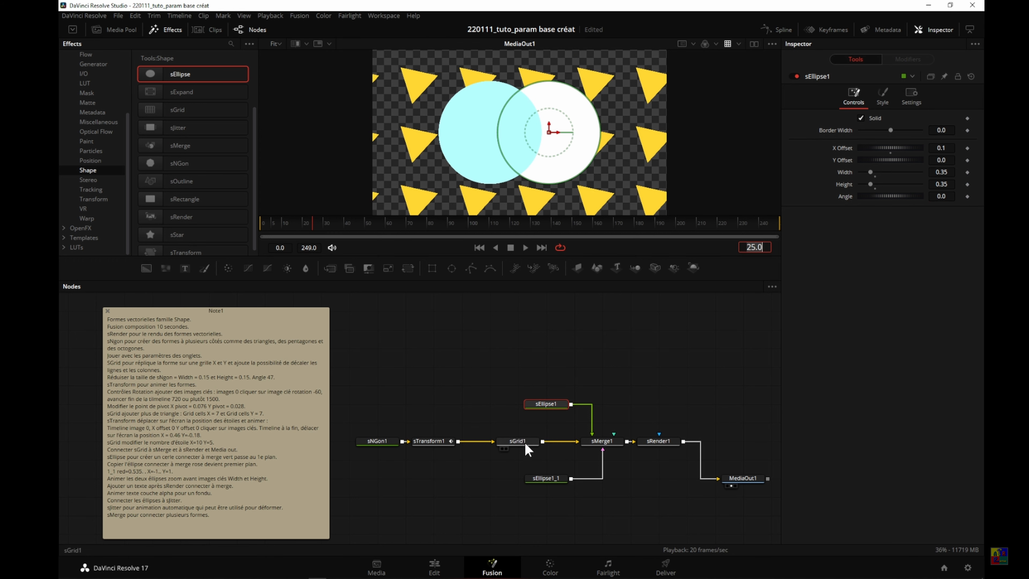
pyautogui.click(967, 171)
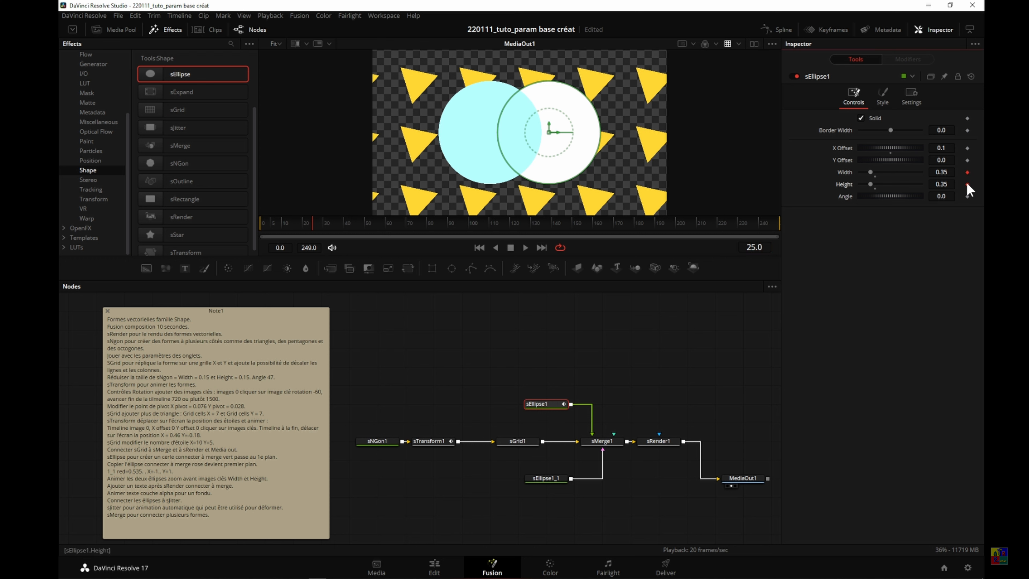
# - On the first frame, keyframe the width and height of sEllipse1 at 0.01
pyautogui.click(479, 247)
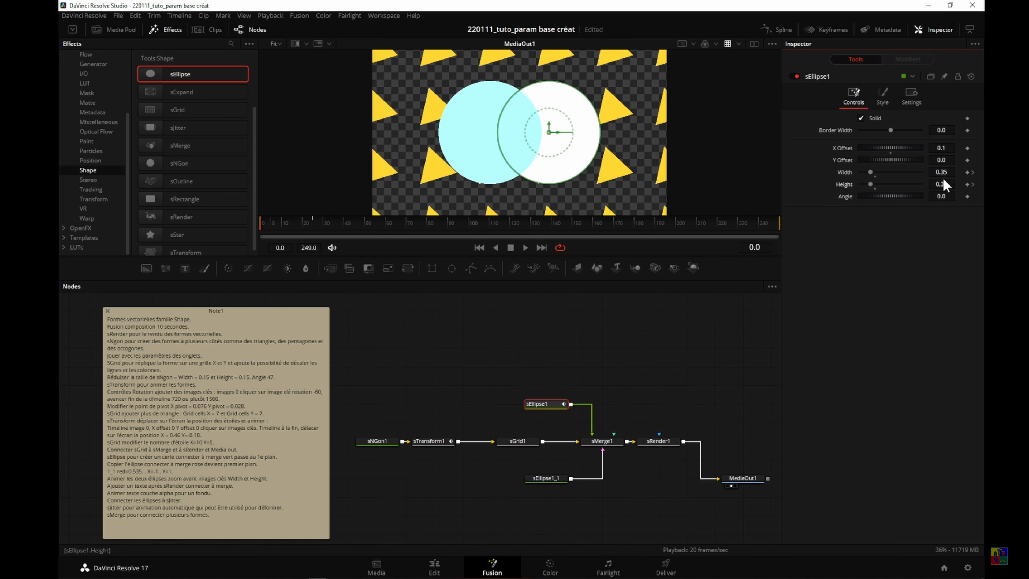
pyautogui.click(949, 172)
pyautogui.write('0.01')
pyautogui.press('Tab')
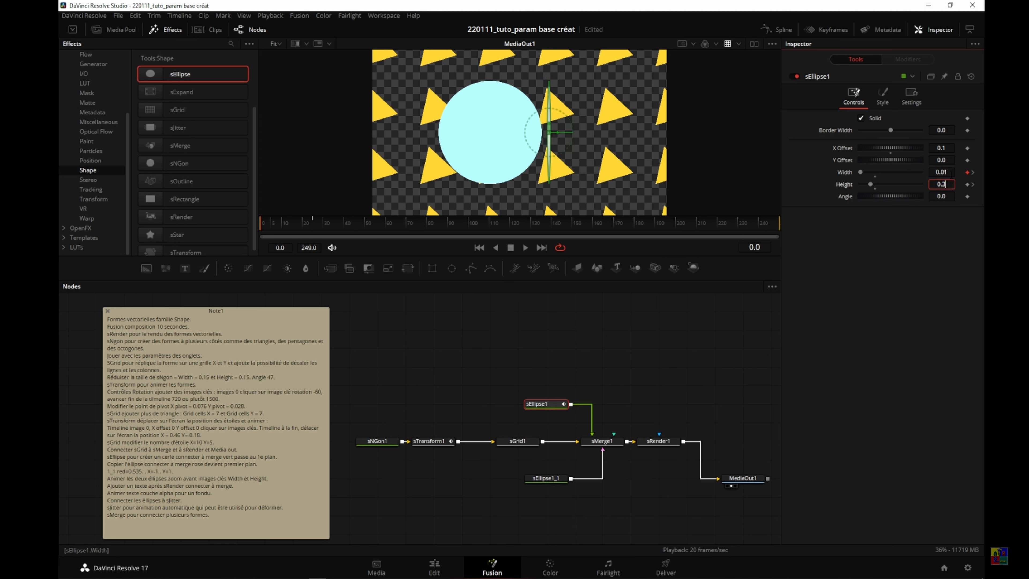
pyautogui.write('0.01')
pyautogui.press('Tab')
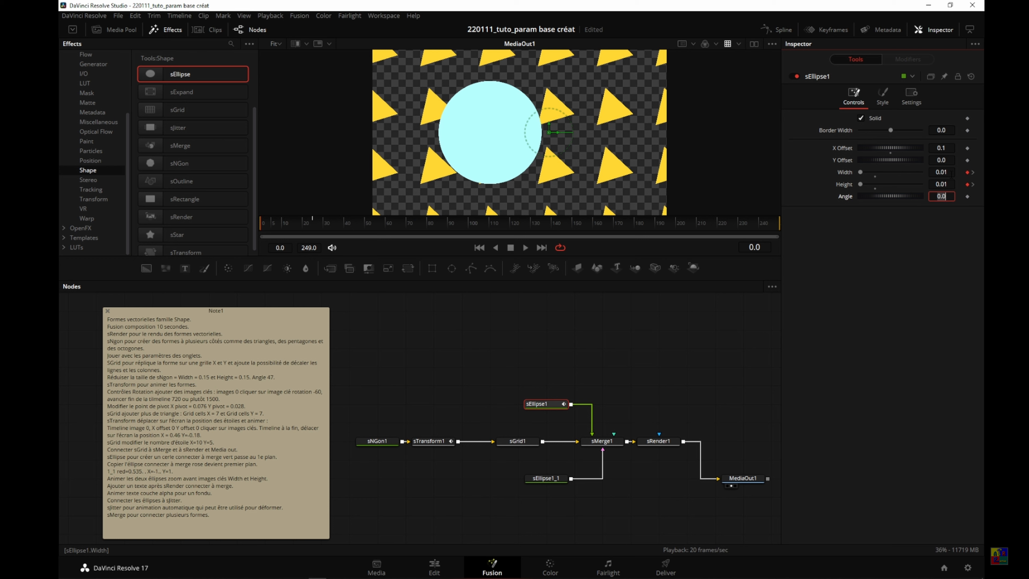
# - Play back the zoom animation of sEllipse1 and return to the first frame
pyautogui.click(526, 248)
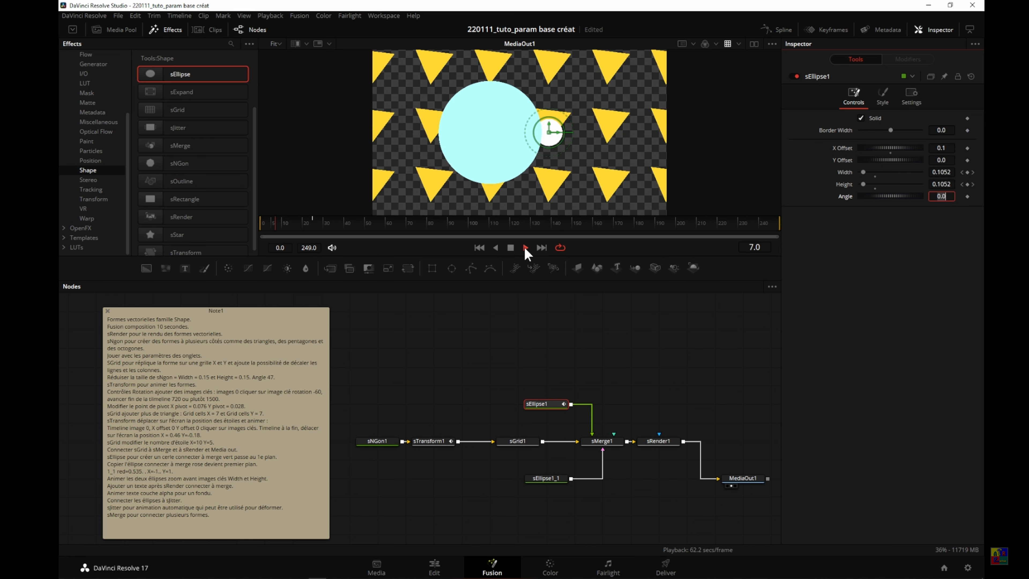
pyautogui.click(510, 248)
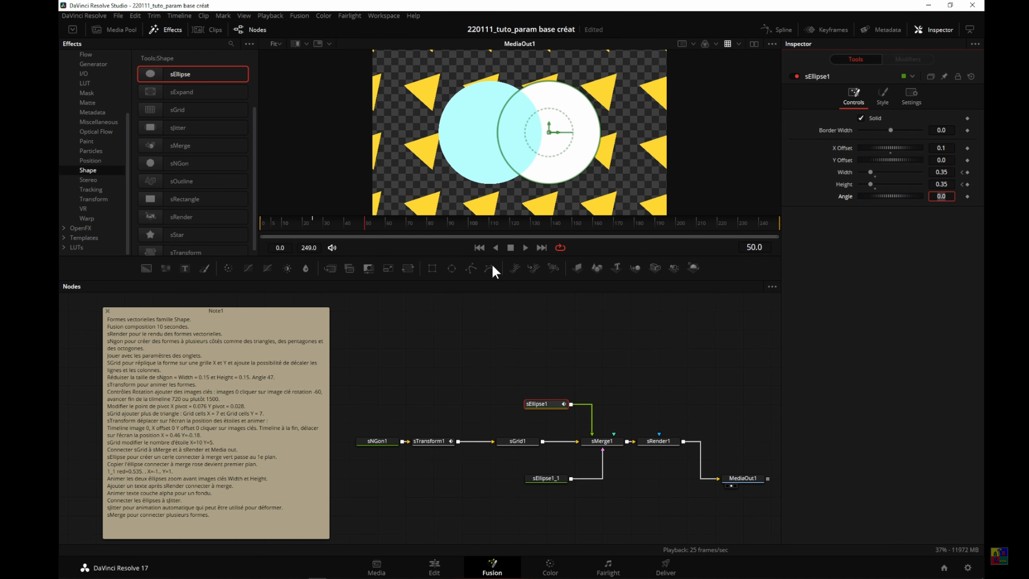
pyautogui.click(478, 246)
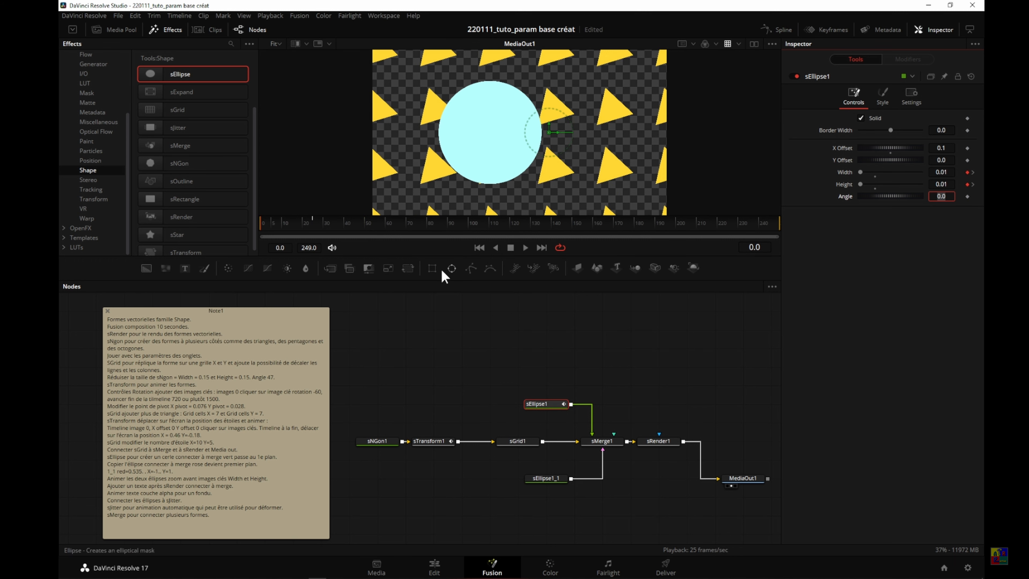
# - At frame 25, add keyframes for the width and height of sEllipse1_1
pyautogui.click(550, 480)
pyautogui.click(754, 247)
pyautogui.write('25')
pyautogui.press('Return')
pyautogui.click(968, 172)
pyautogui.click(967, 184)
# - On the first frame, keyframe the width and height of sEllipse1_1 at 0.01 and play back the animation
pyautogui.click(479, 247)
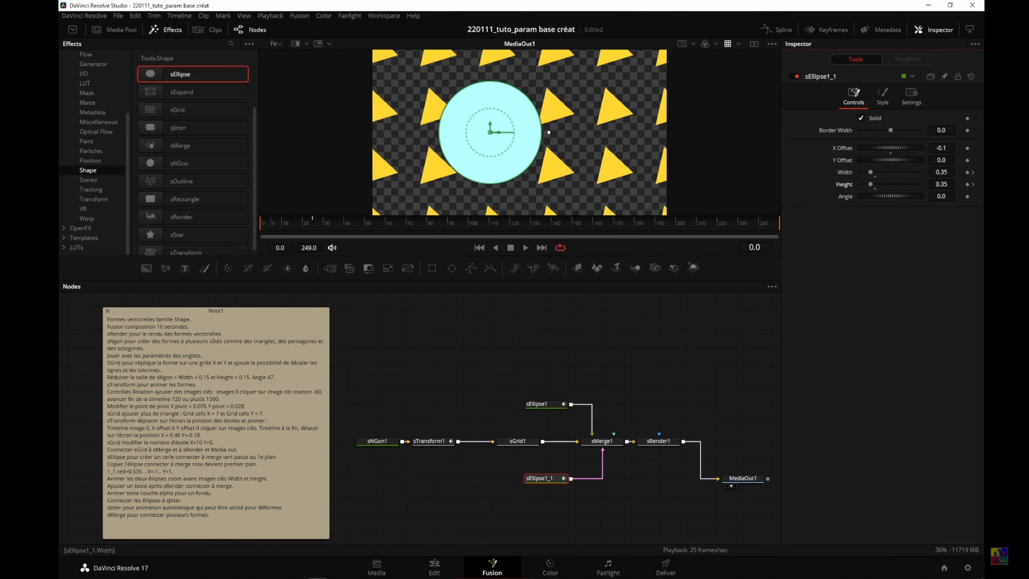
pyautogui.write('01')
pyautogui.press('Tab')
pyautogui.write('0.01')
pyautogui.press('Tab')
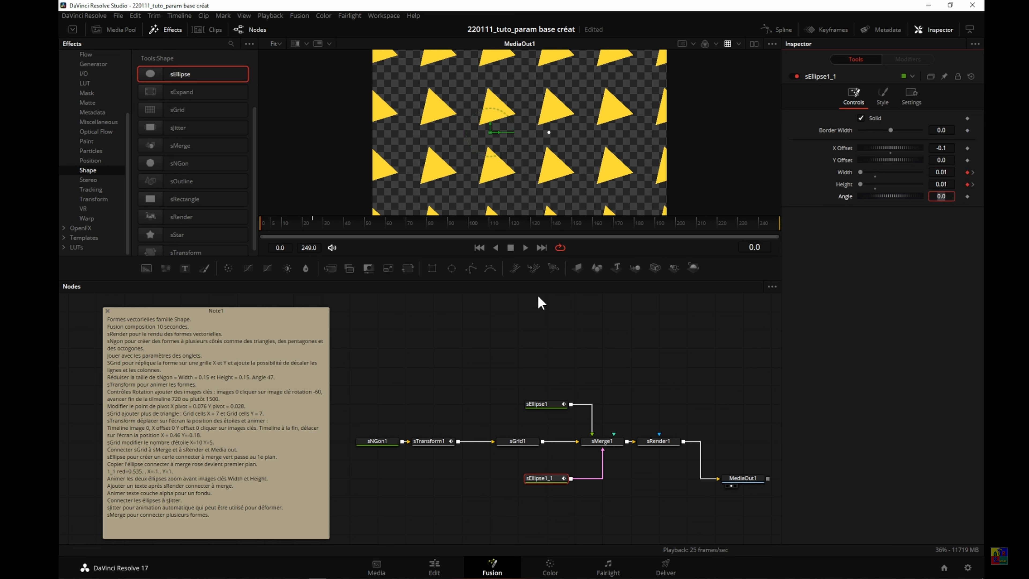
pyautogui.click(526, 248)
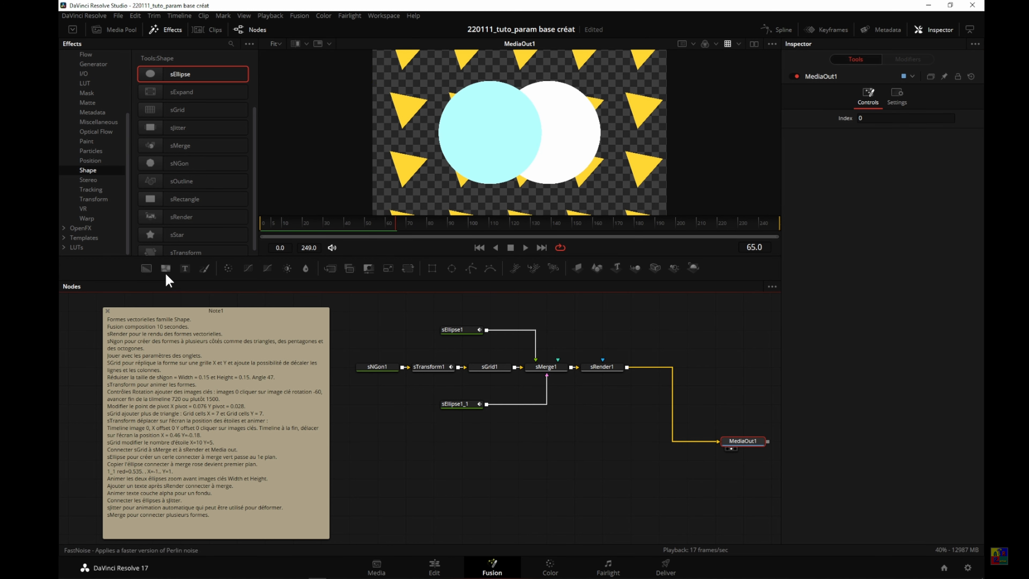
# - Add a Text node and a Merge node, feeding sRender1 and Text1 into Merge1 and Merge1 into MediaOut1
pyautogui.click(184, 268)
pyautogui.moveTo(330, 268); pyautogui.dragTo(698, 366)
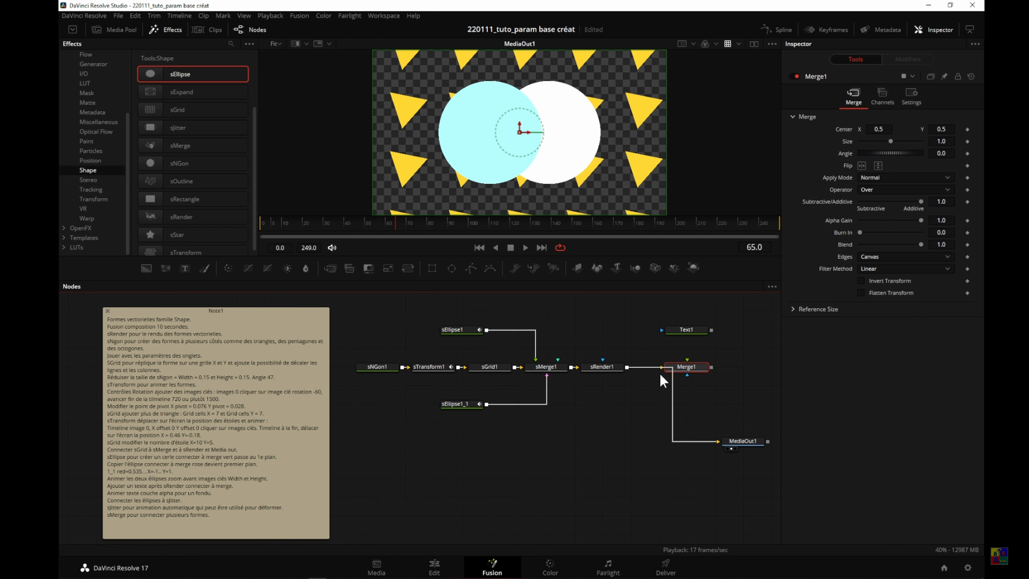
pyautogui.moveTo(712, 448); pyautogui.dragTo(684, 462)
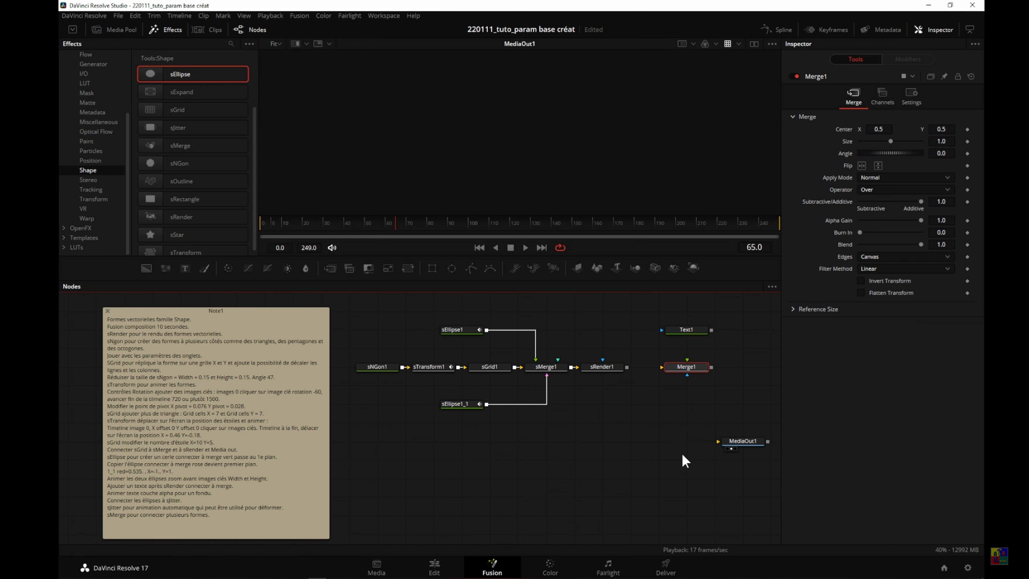
pyautogui.moveTo(627, 367); pyautogui.dragTo(689, 366)
pyautogui.moveTo(711, 330); pyautogui.dragTo(719, 440)
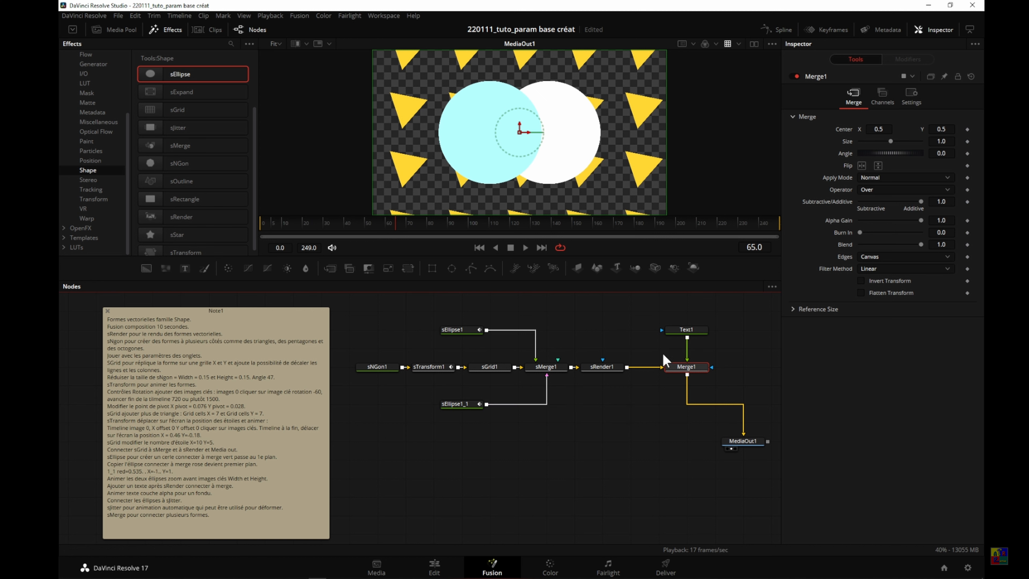
# - Enter the text "Bonbon pas bon" in the Text1 node
pyautogui.click(687, 331)
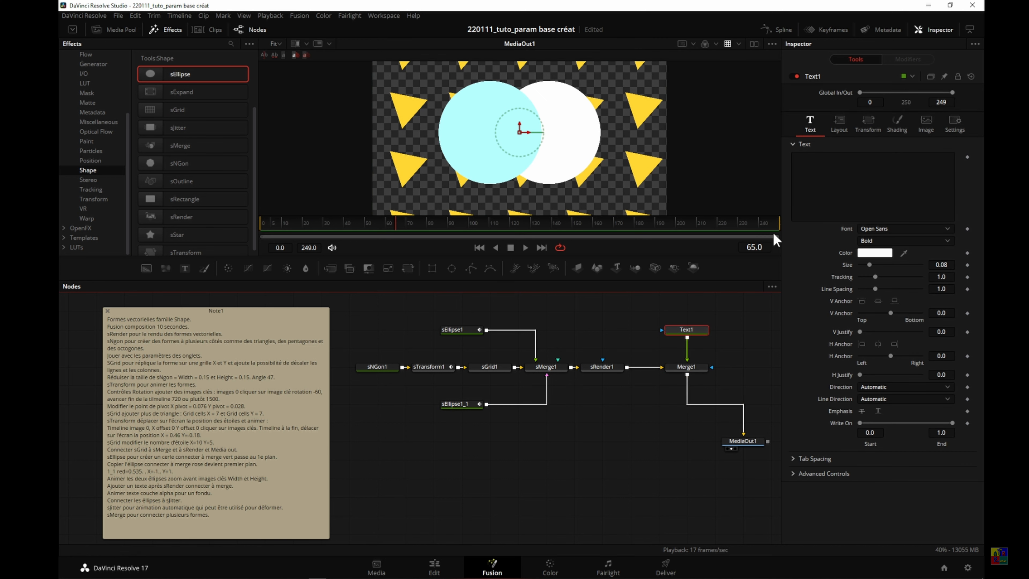
pyautogui.click(819, 162)
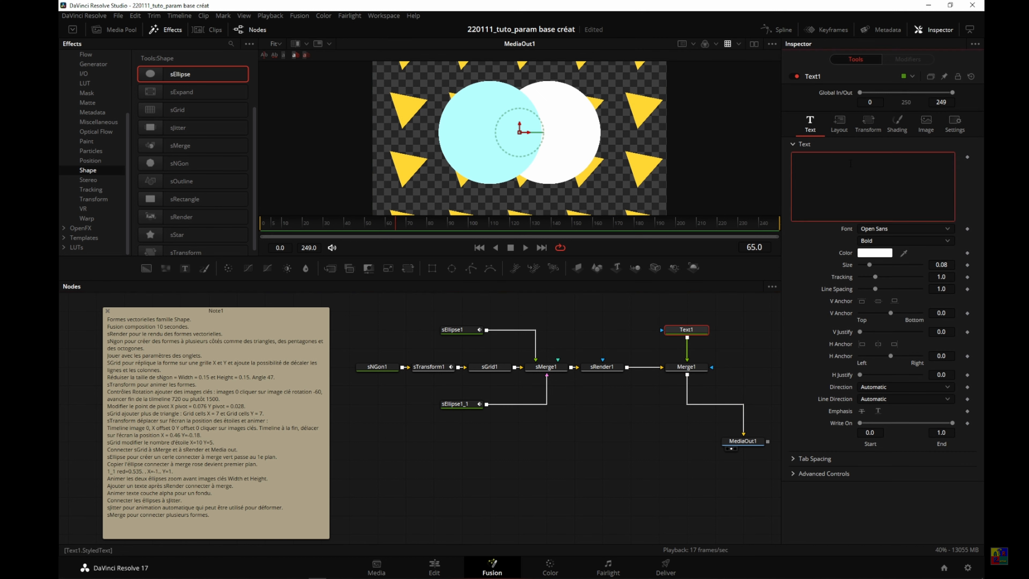
pyautogui.write('B')
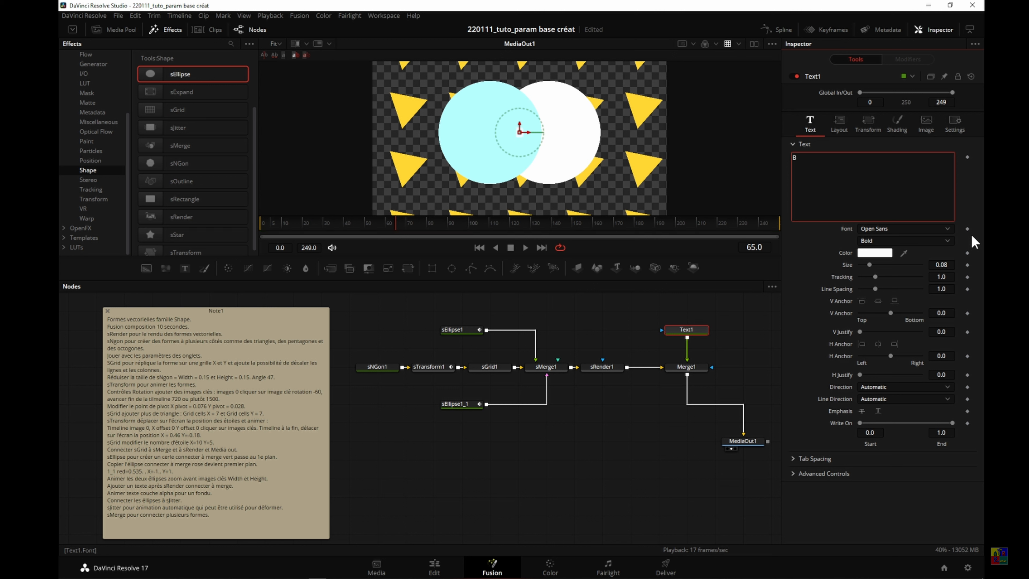
pyautogui.write('on')
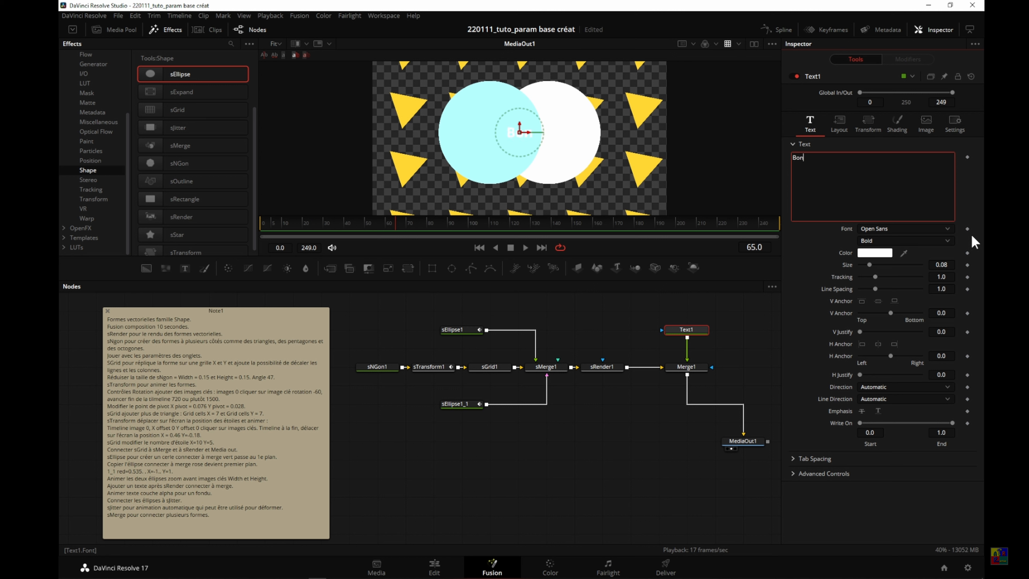
pyautogui.write('b')
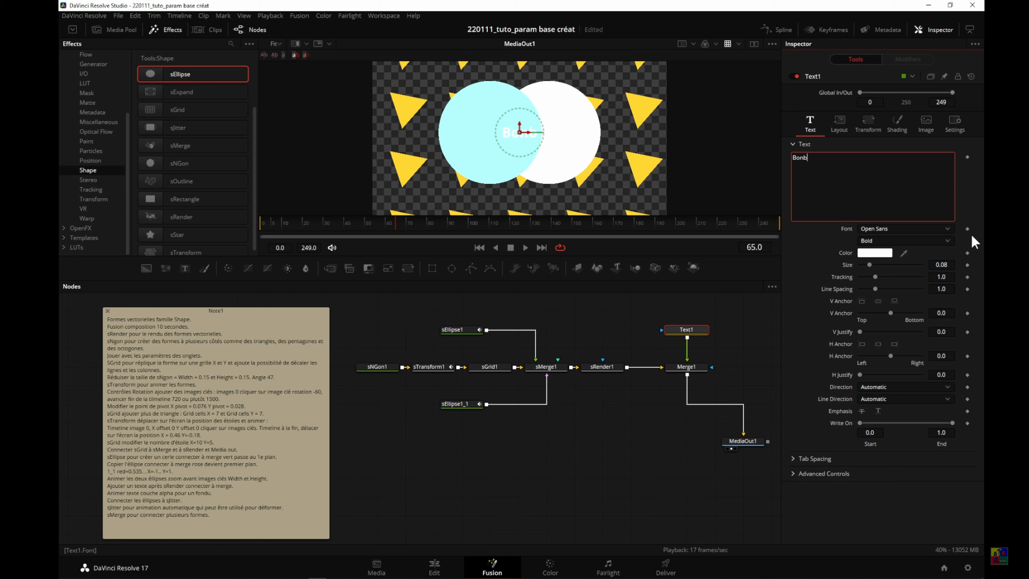
pyautogui.write('on pas bon')
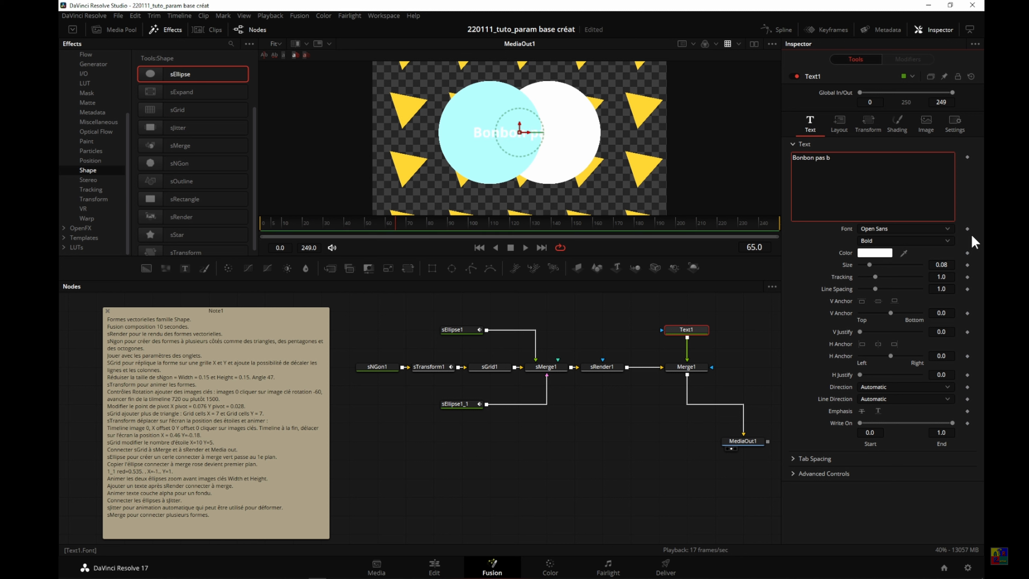
# - Set the colour of the Text1 title to black (#000000)
pyautogui.click(874, 255)
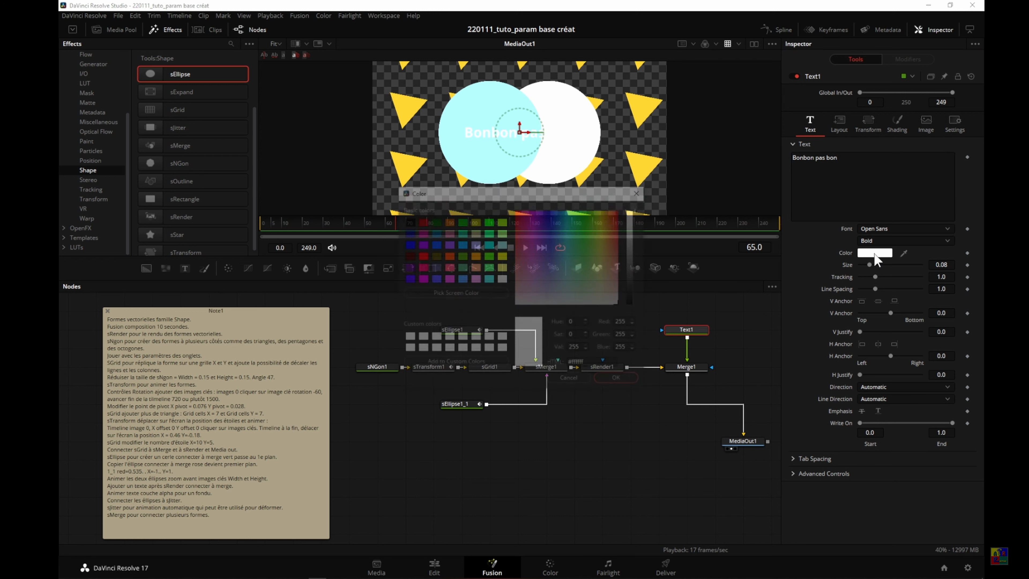
pyautogui.click(407, 221)
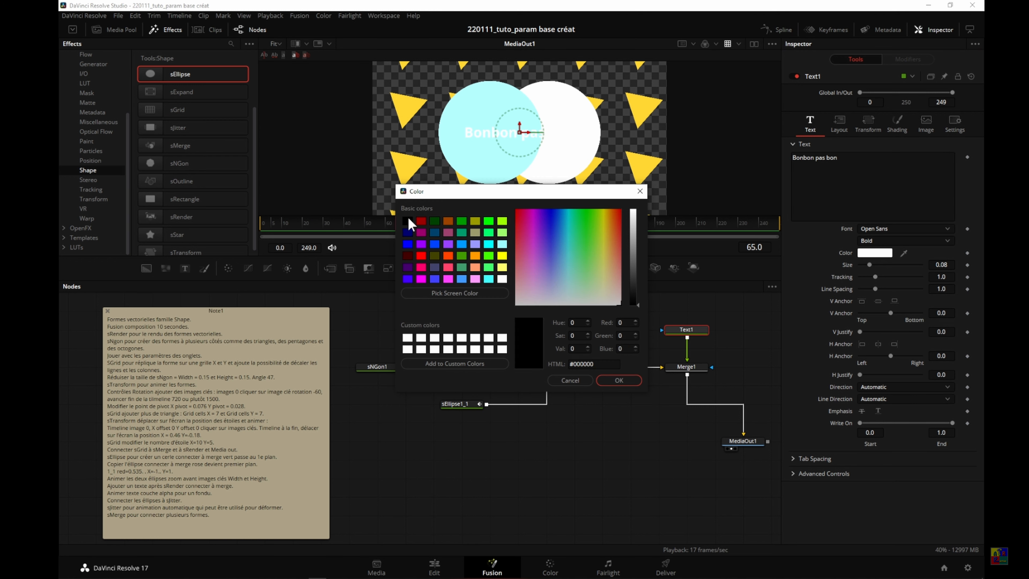
pyautogui.click(619, 380)
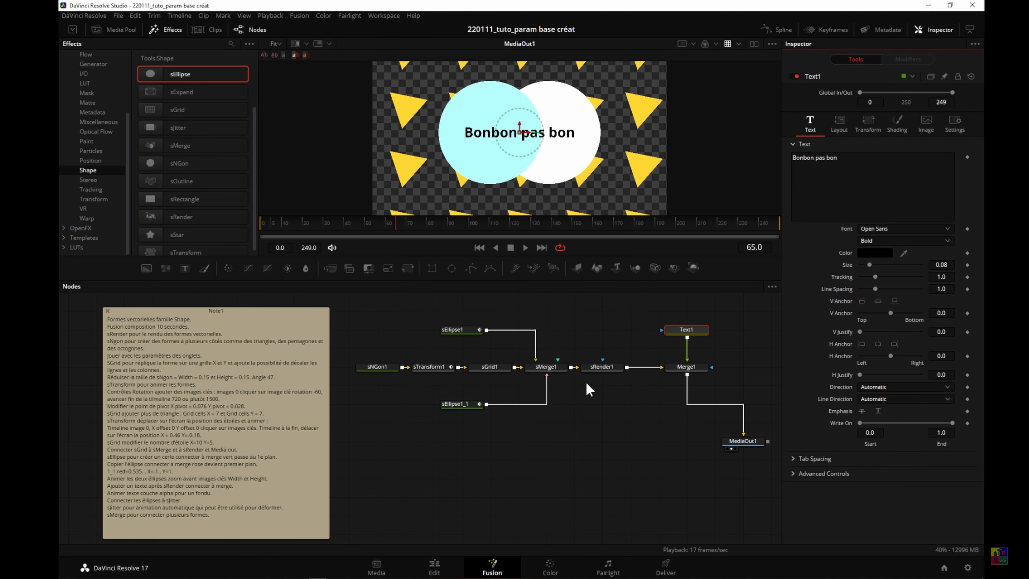
# - Set the font of Text1 to Palatino Linotype in the Bold Italic style
pyautogui.click(946, 229)
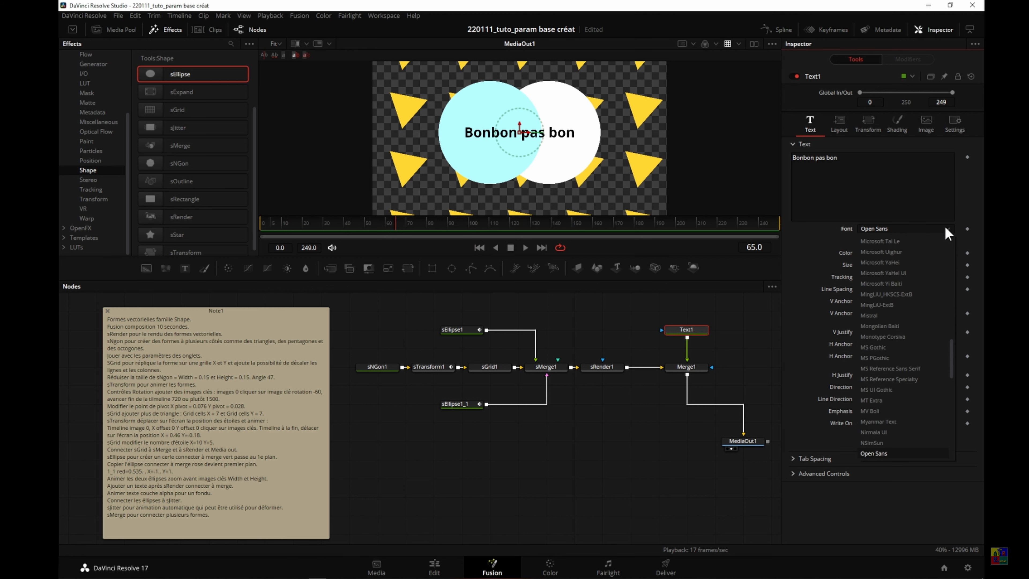
pyautogui.moveTo(952, 346); pyautogui.dragTo(953, 244)
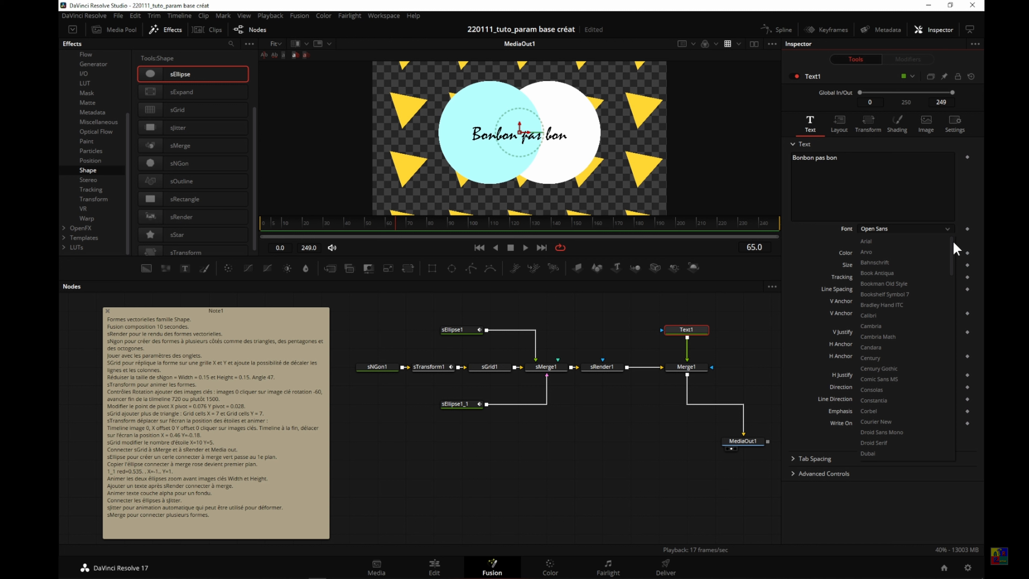
pyautogui.moveTo(956, 248); pyautogui.dragTo(941, 383)
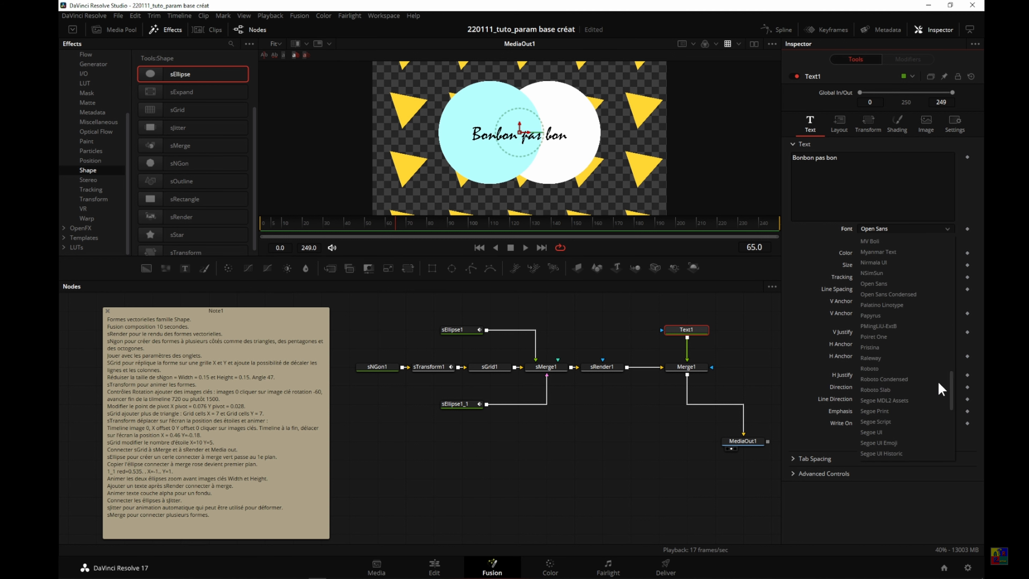
pyautogui.click(880, 306)
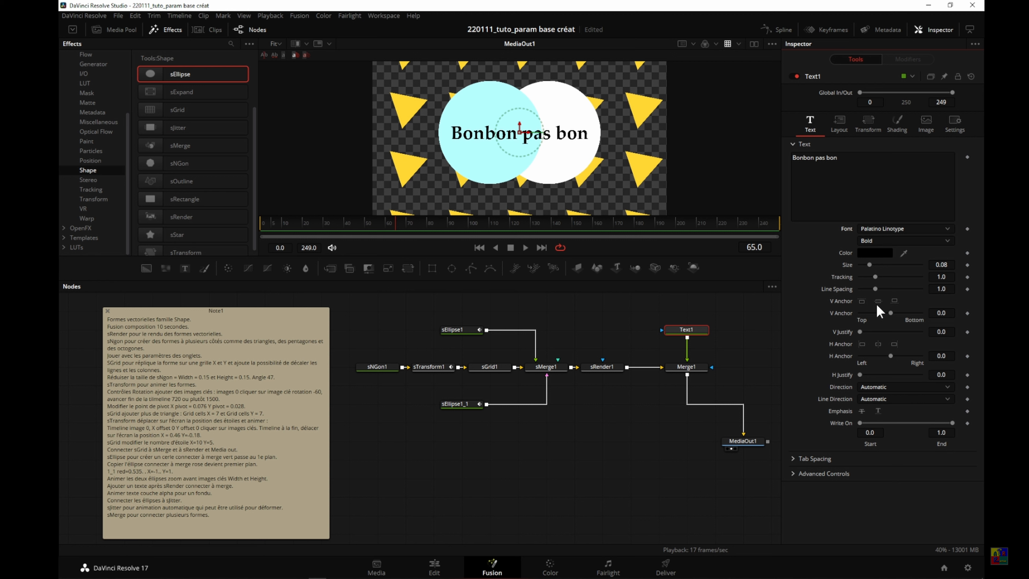
pyautogui.click(884, 243)
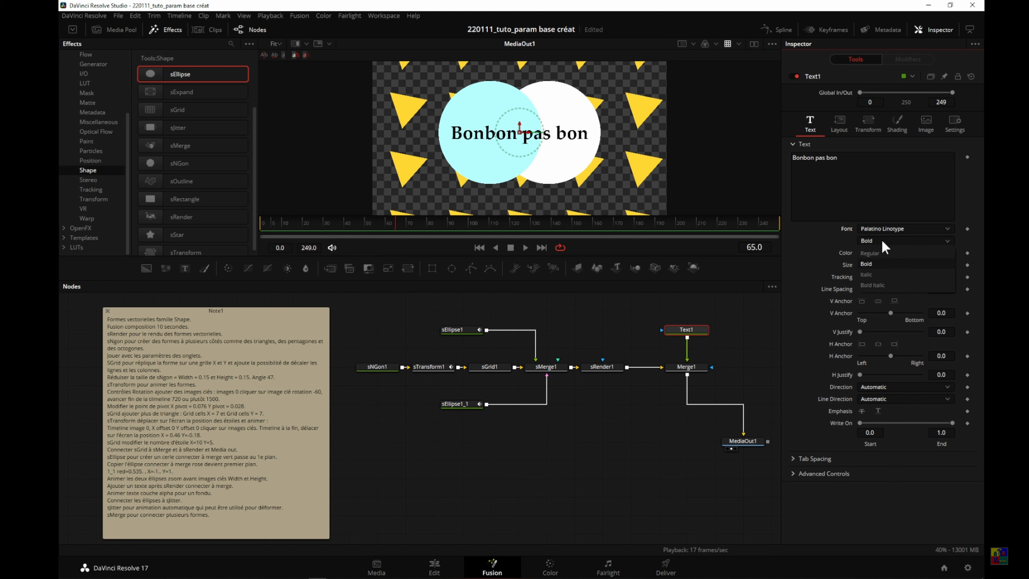
pyautogui.click(873, 286)
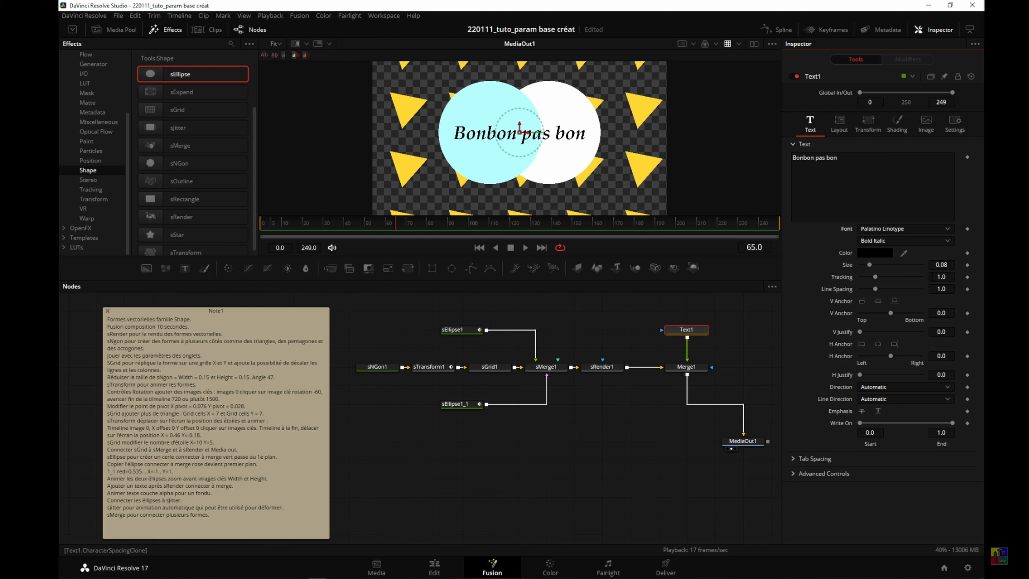
# - On the first frame, reduce the shading alpha of Text1 to 0.0
pyautogui.click(684, 332)
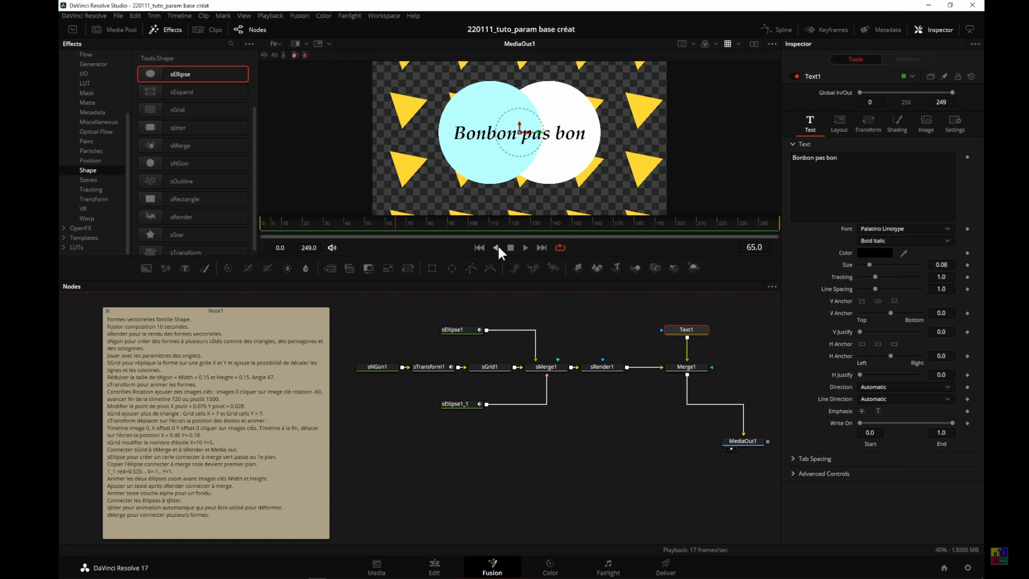
pyautogui.click(480, 249)
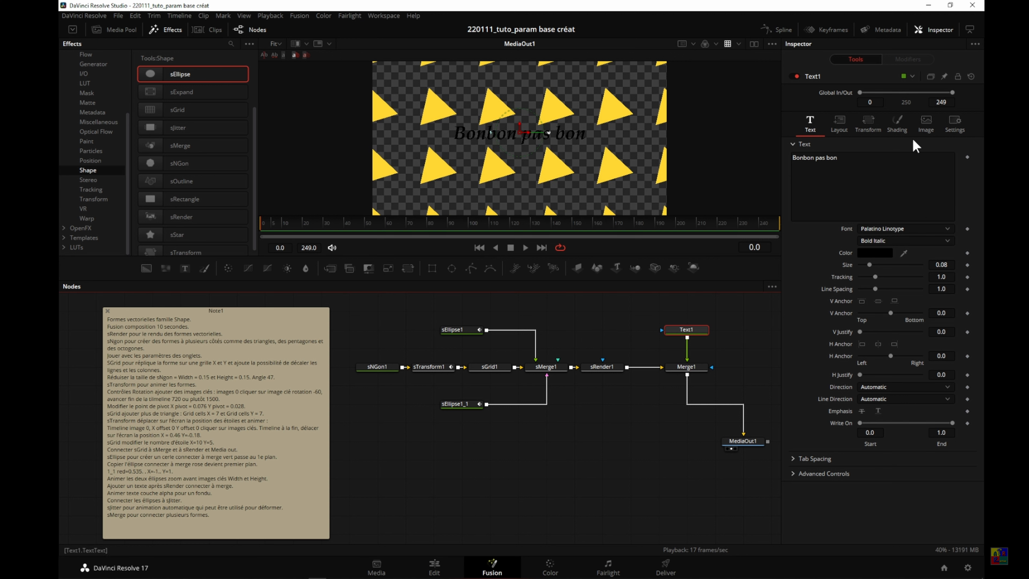
pyautogui.click(897, 124)
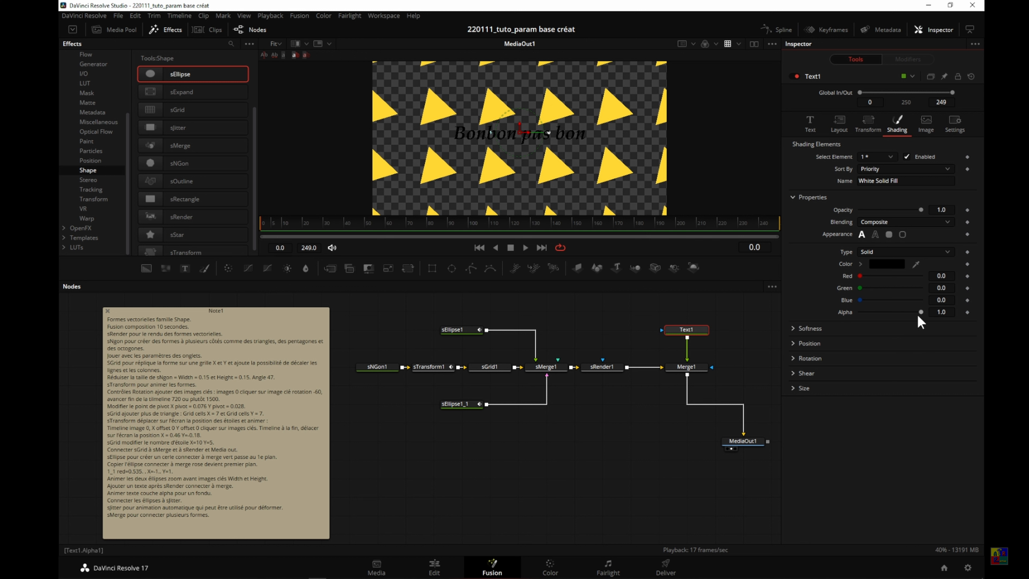
pyautogui.moveTo(921, 312); pyautogui.dragTo(832, 319)
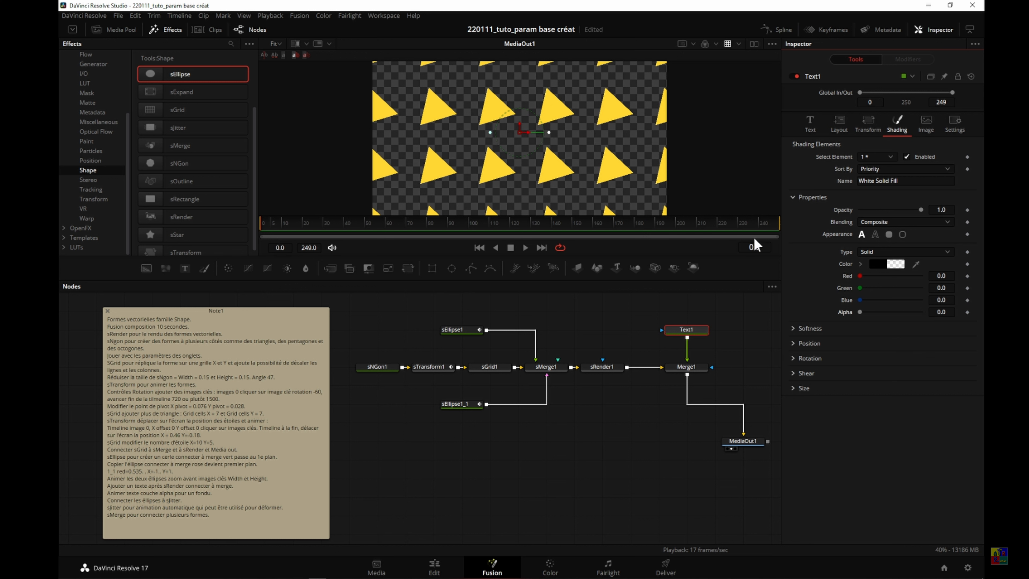
# - Add a keyframe for the shading alpha of Text1 at frame 15
pyautogui.click(749, 247)
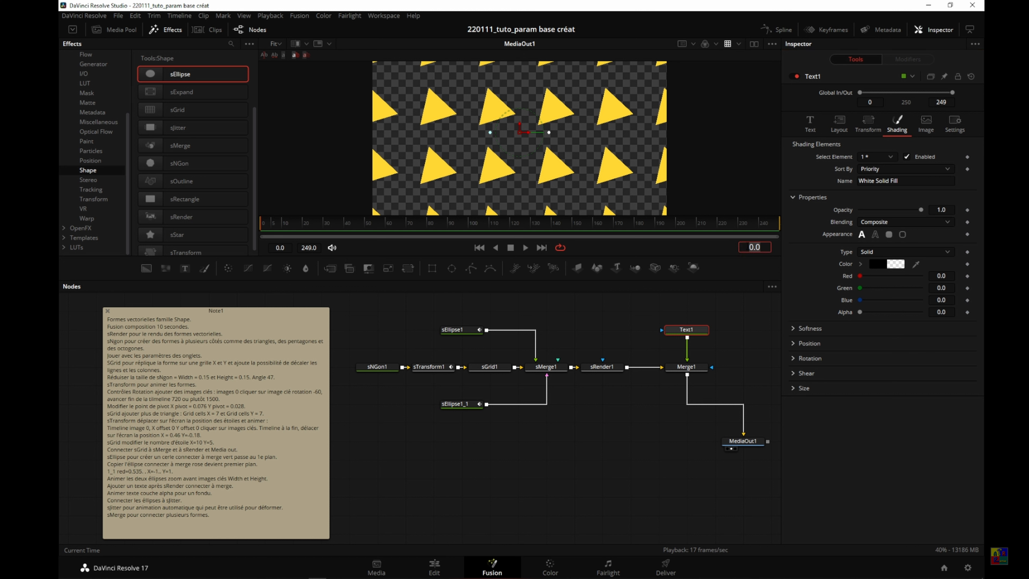
pyautogui.write('15')
pyautogui.press('Return')
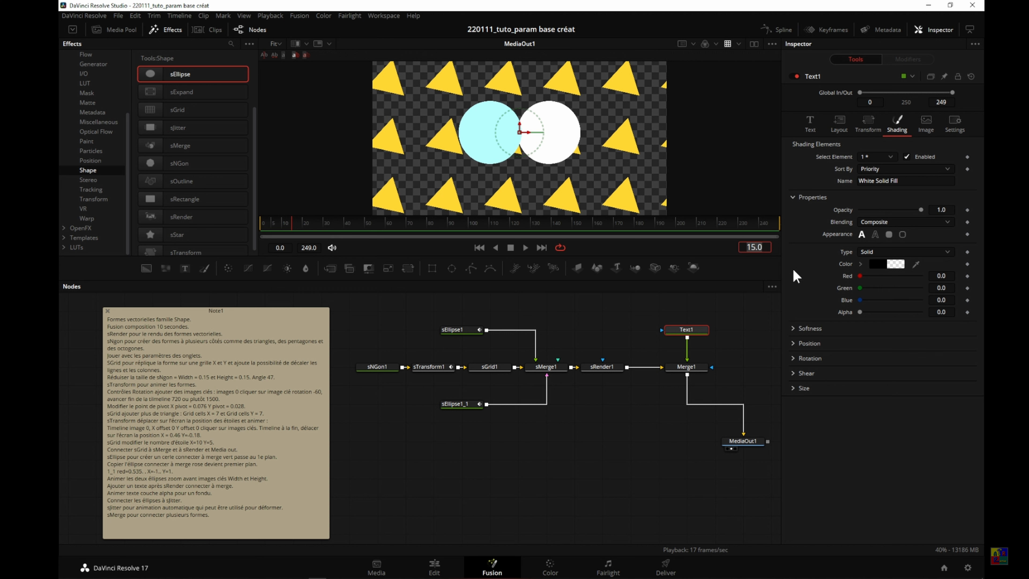
pyautogui.click(967, 312)
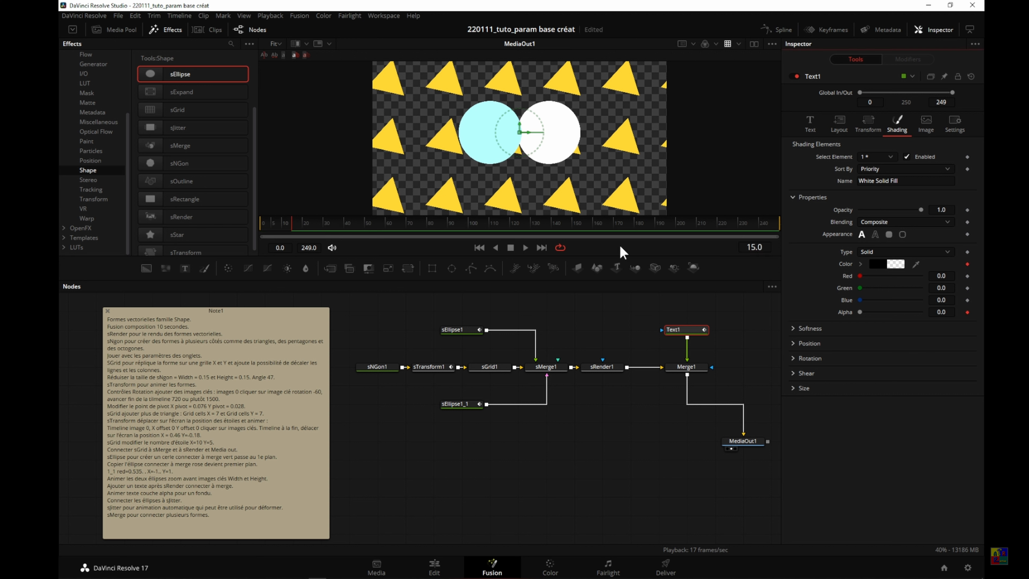
# - At frame 50, raise the shading alpha of Text1 to 1.0 and play the fade-in from the start
pyautogui.click(762, 248)
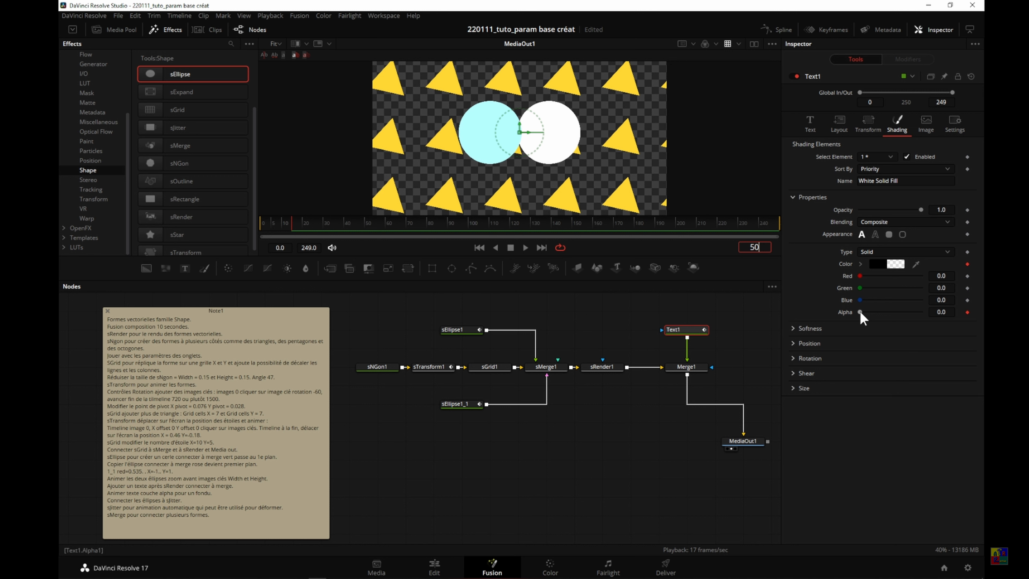
pyautogui.moveTo(860, 312); pyautogui.dragTo(942, 311)
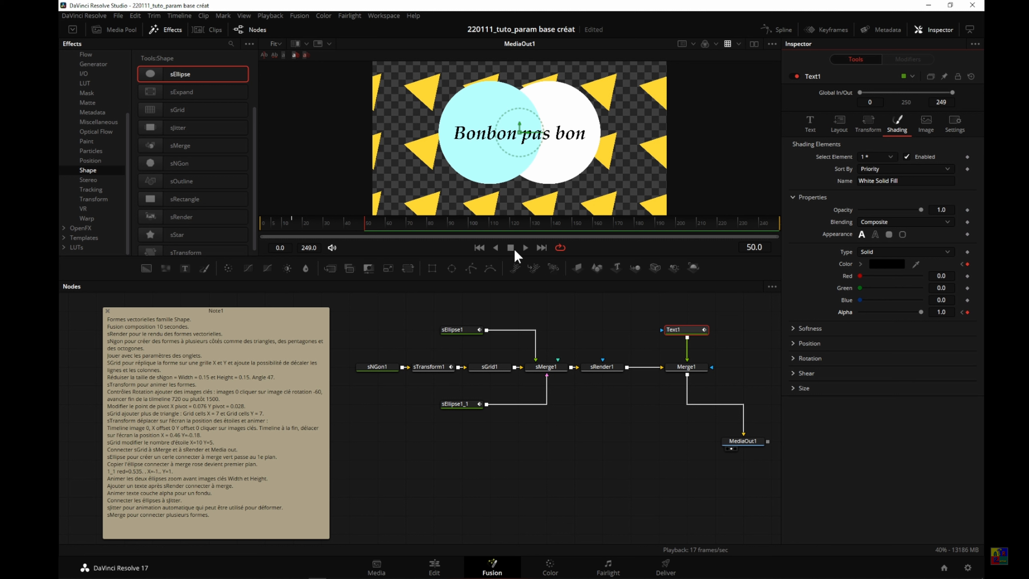
pyautogui.click(478, 248)
pyautogui.click(525, 248)
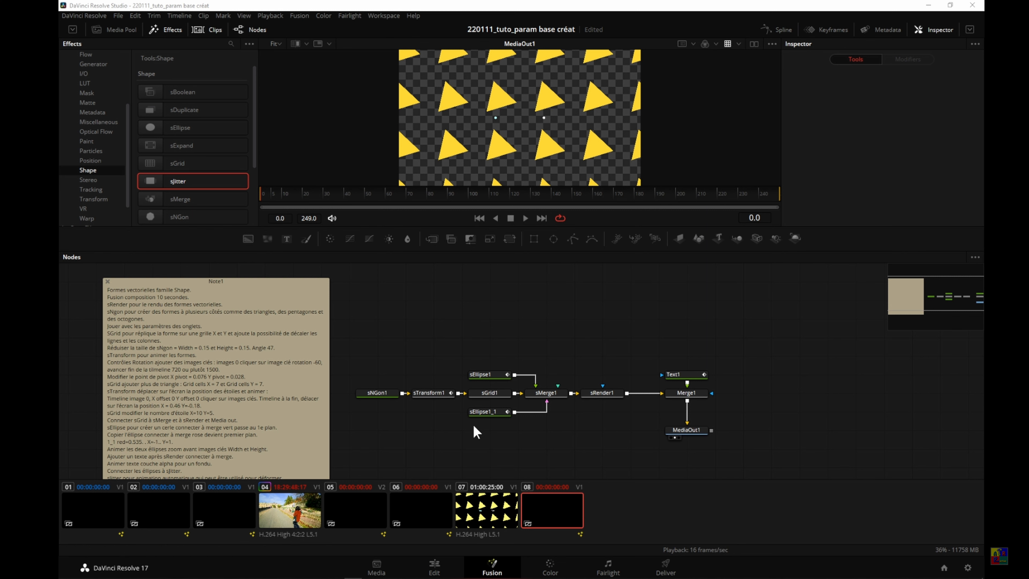
# - Move sEllipse1 away above the node chain and disconnect it from sMerge1
pyautogui.click(492, 416)
pyautogui.moveTo(489, 382); pyautogui.dragTo(445, 319)
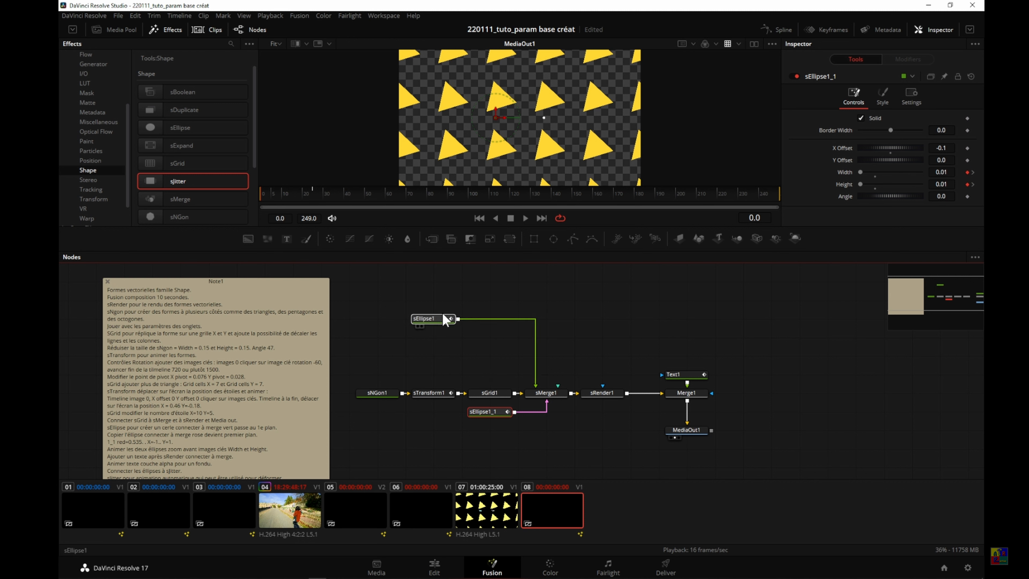
pyautogui.click(445, 320)
pyautogui.moveTo(535, 386); pyautogui.dragTo(545, 367)
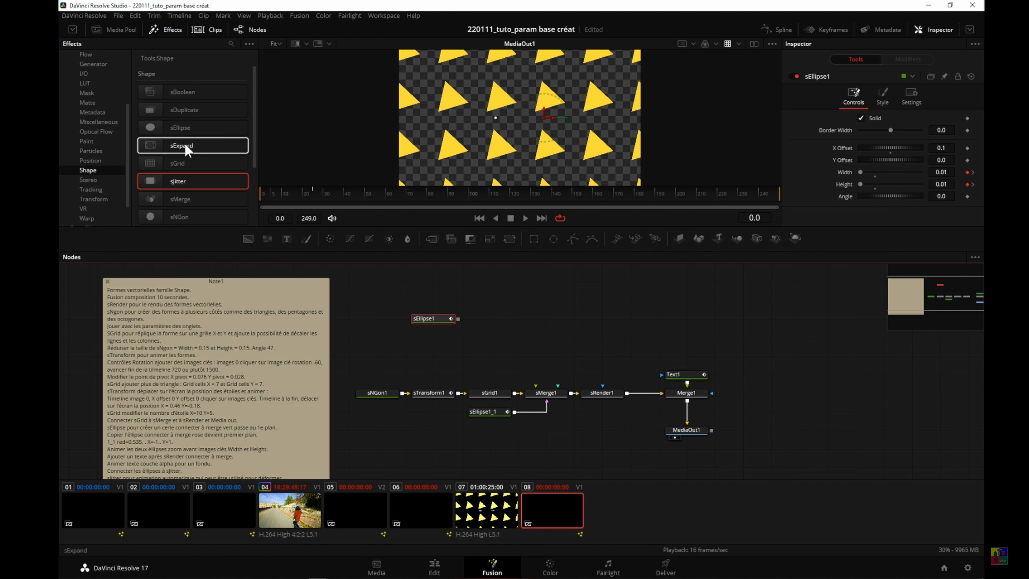
# - Add a second sMerge node after sEllipse1 and connect sEllipse1_1 to it as well, placing that ellipse beside sEllipse1
pyautogui.moveTo(196, 200); pyautogui.dragTo(520, 309)
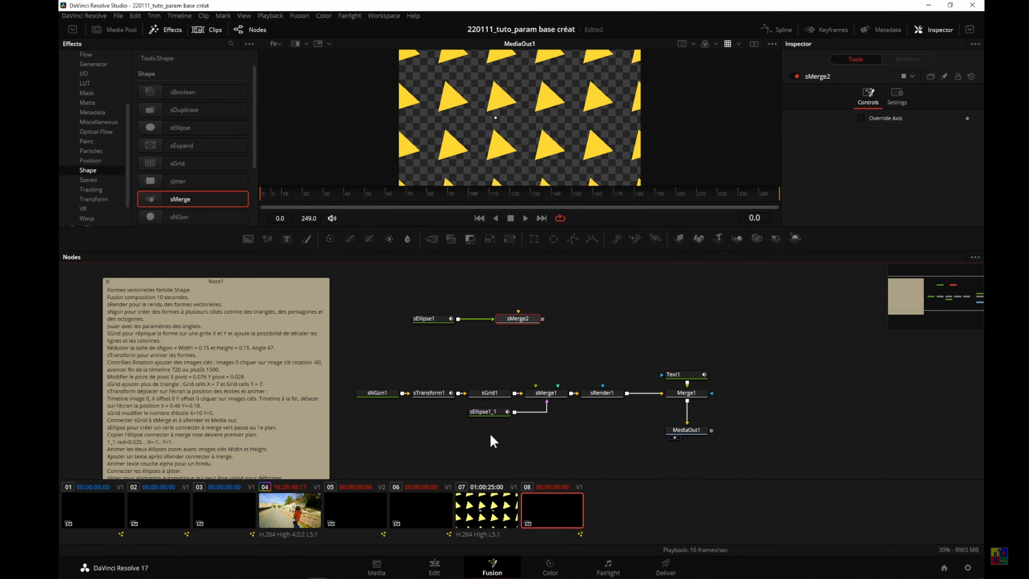
pyautogui.moveTo(530, 412); pyautogui.dragTo(523, 319)
pyautogui.click(489, 413)
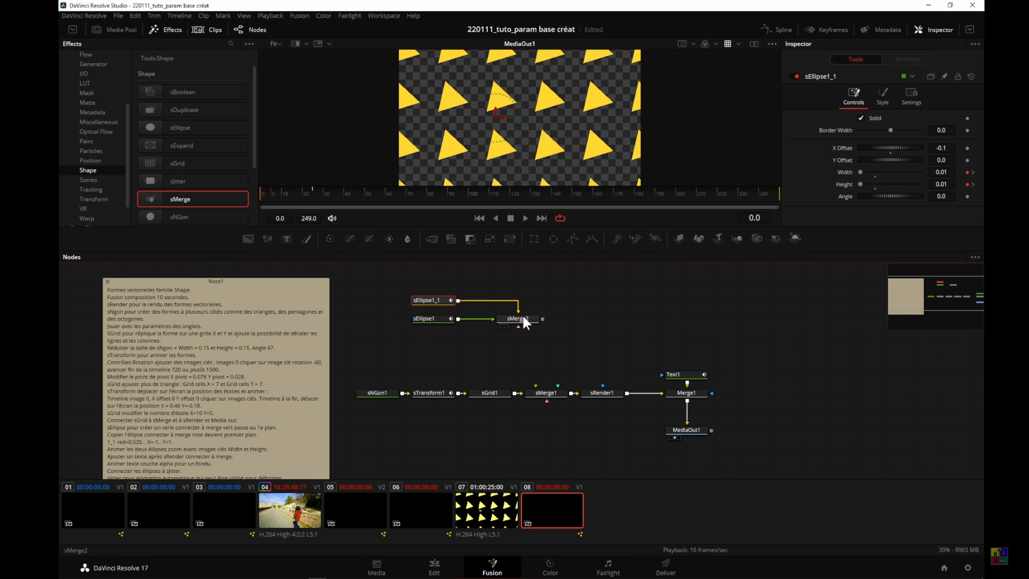
# - Scrub the composition to frame 117 and play it on to about frame 137
pyautogui.click(426, 193)
pyautogui.moveTo(427, 192); pyautogui.dragTo(504, 195)
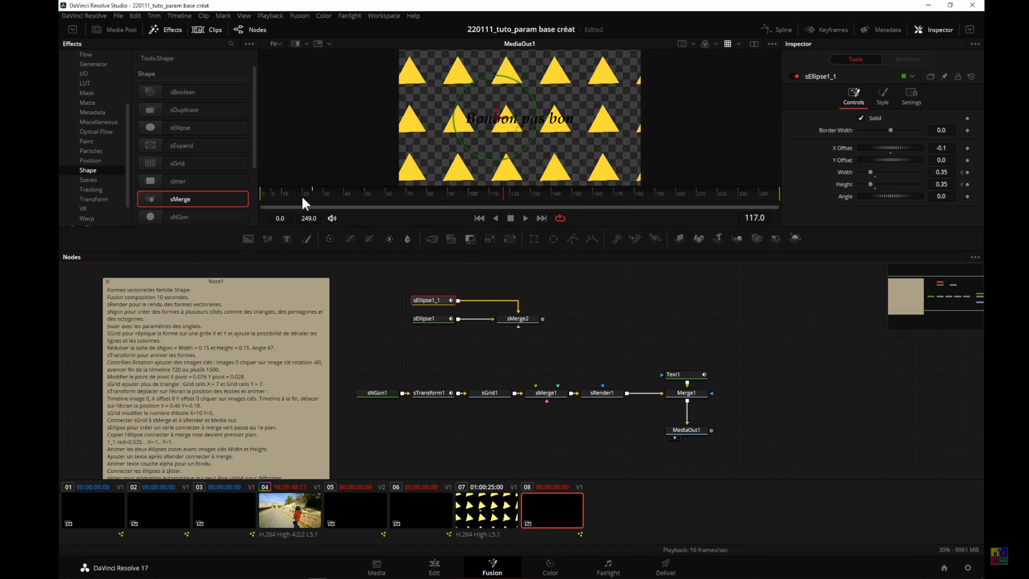
pyautogui.click(526, 219)
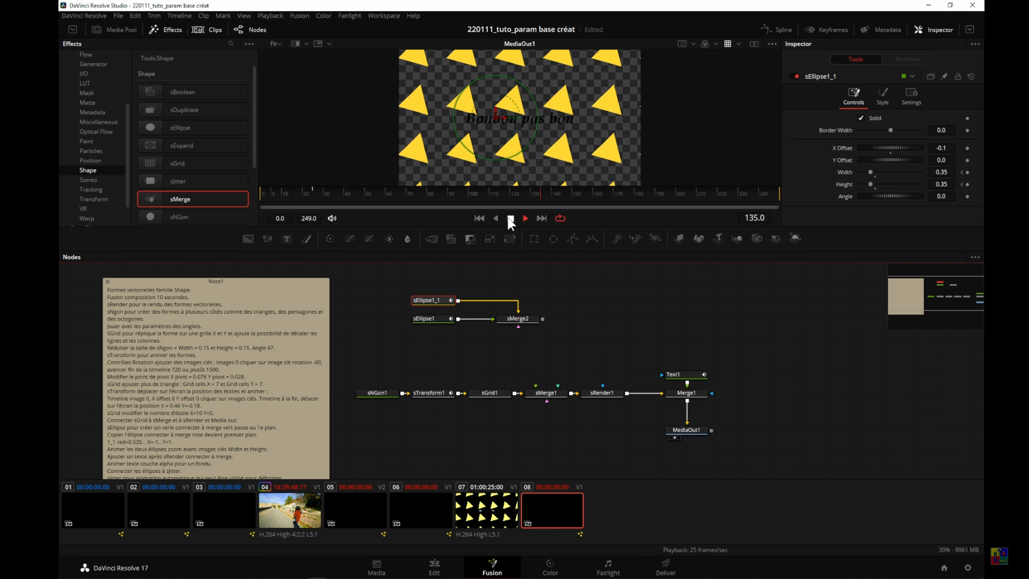
pyautogui.press('space')
# - Insert an sJitter node between sMerge2 and sMerge1, and swap the two ellipse inputs of sMerge2
pyautogui.moveTo(545, 322)
pyautogui.mouseDown()
pyautogui.moveTo(552, 365)
pyautogui.moveTo(536, 397)
pyautogui.moveTo(560, 343)
pyautogui.moveTo(563, 324)
pyautogui.moveTo(548, 324)
pyautogui.mouseUp()
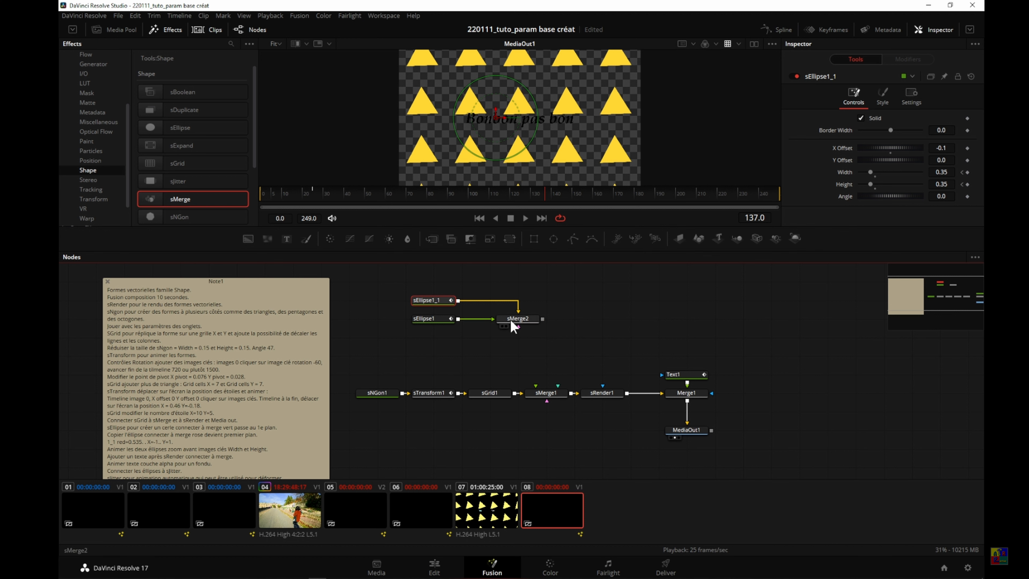
pyautogui.moveTo(182, 186); pyautogui.dragTo(540, 401)
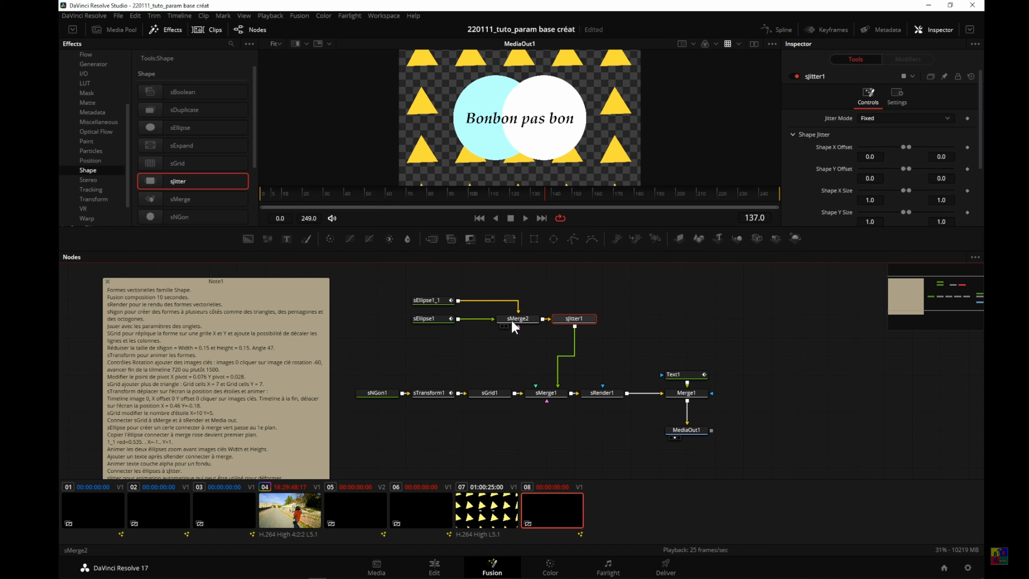
pyautogui.moveTo(519, 306); pyautogui.dragTo(525, 285)
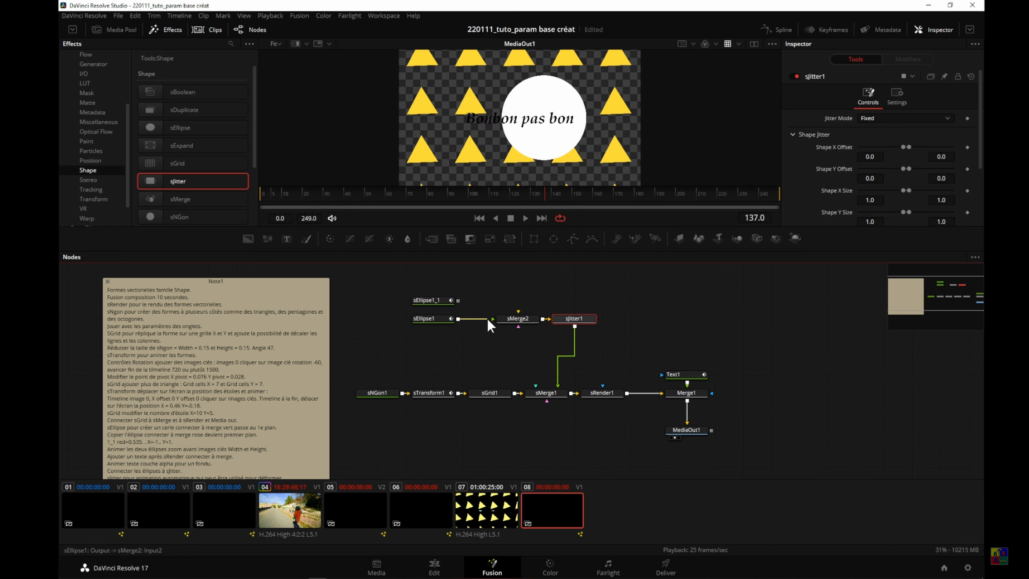
pyautogui.moveTo(491, 325); pyautogui.dragTo(519, 313)
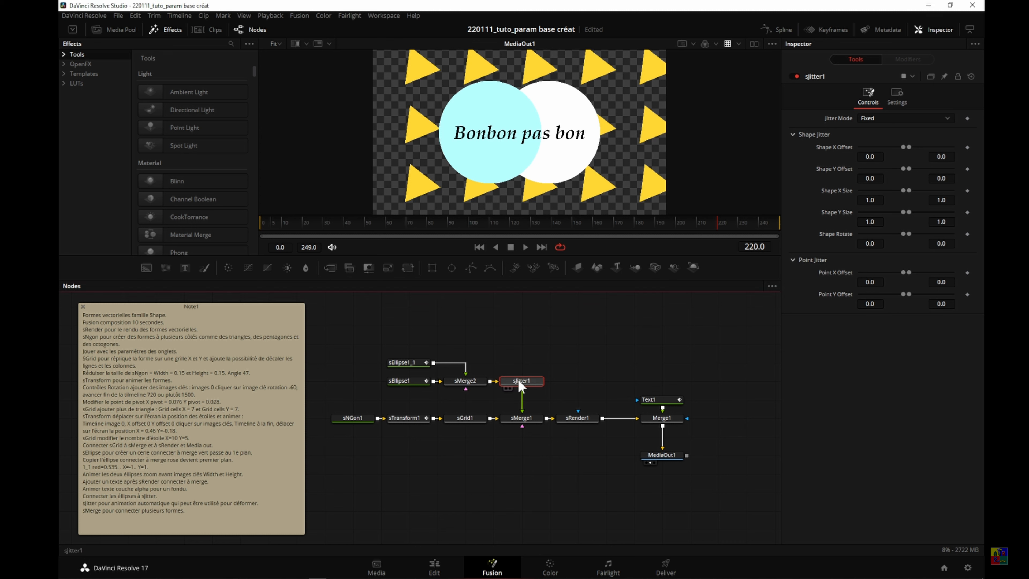
# - Set sJitter1 to Random mode, spread Point X Offset from about -0.0156 to 0.0178, and widen the Point Y Offset range
pyautogui.click(879, 118)
pyautogui.click(878, 142)
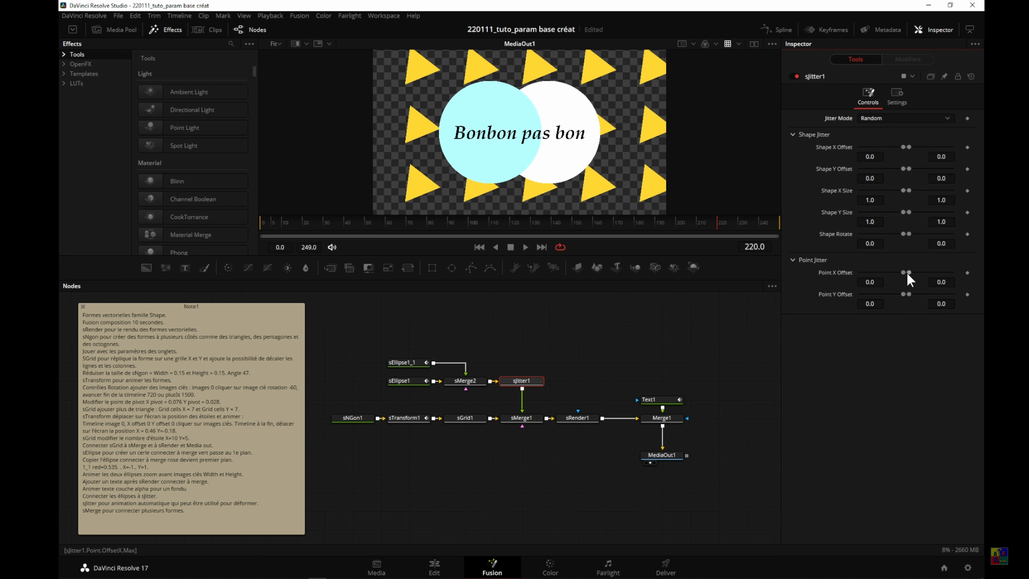
pyautogui.moveTo(904, 272); pyautogui.dragTo(917, 271)
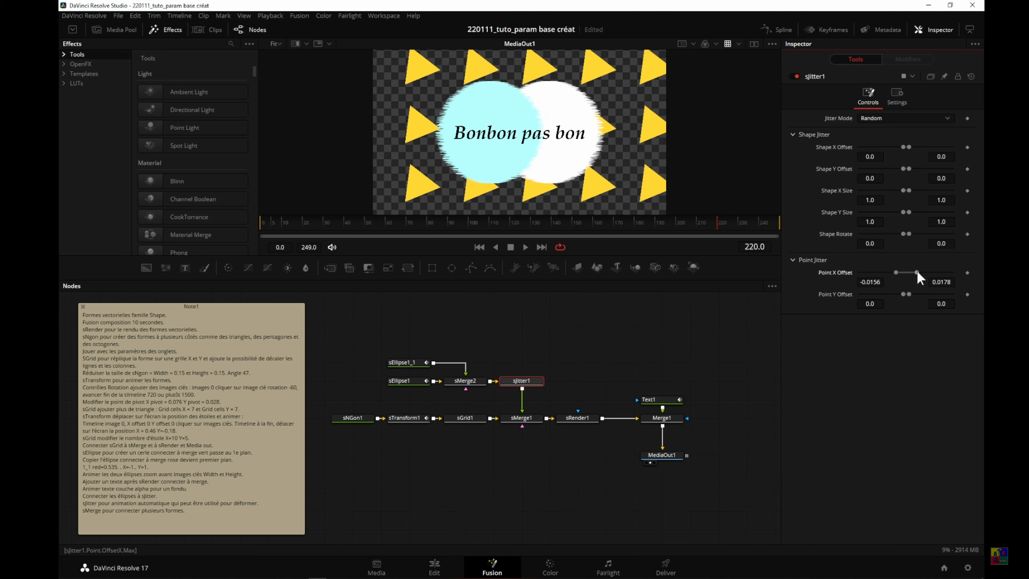
pyautogui.moveTo(905, 295); pyautogui.dragTo(919, 300)
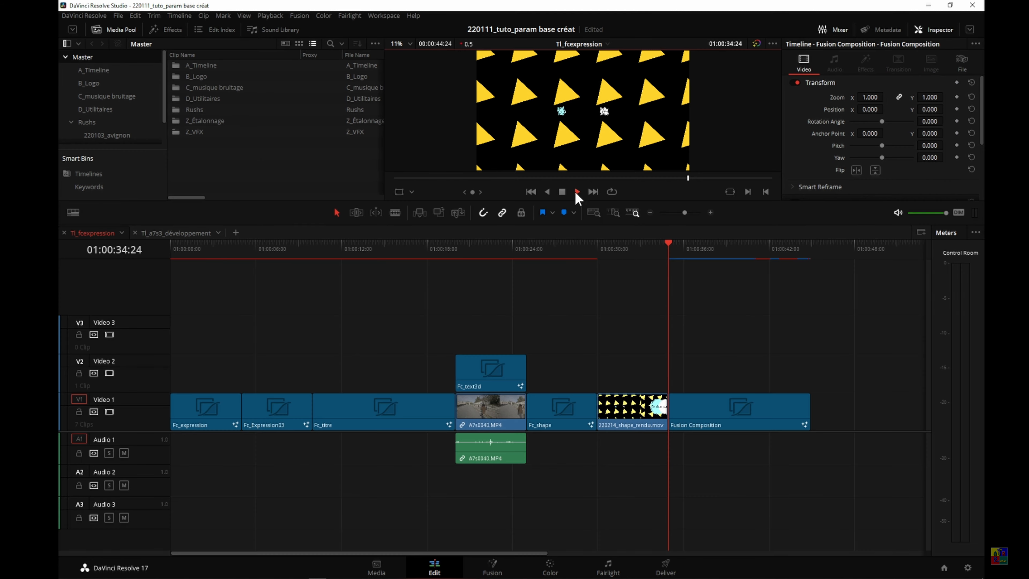
# - Play the Fusion Composition clip twice from its start on the Edit page timeline to examine the jittering ellipses
pyautogui.click(576, 193)
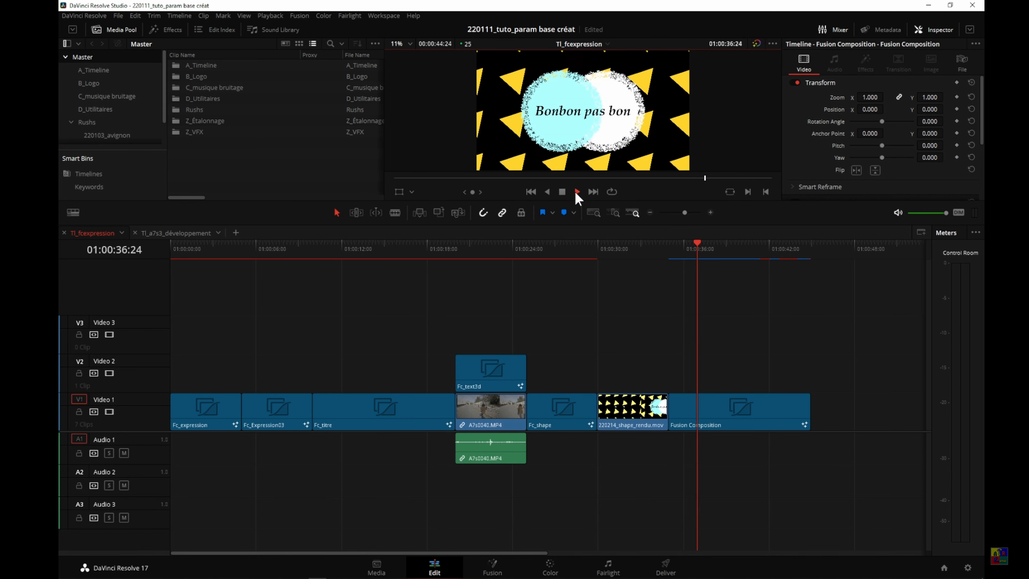
pyautogui.click(562, 195)
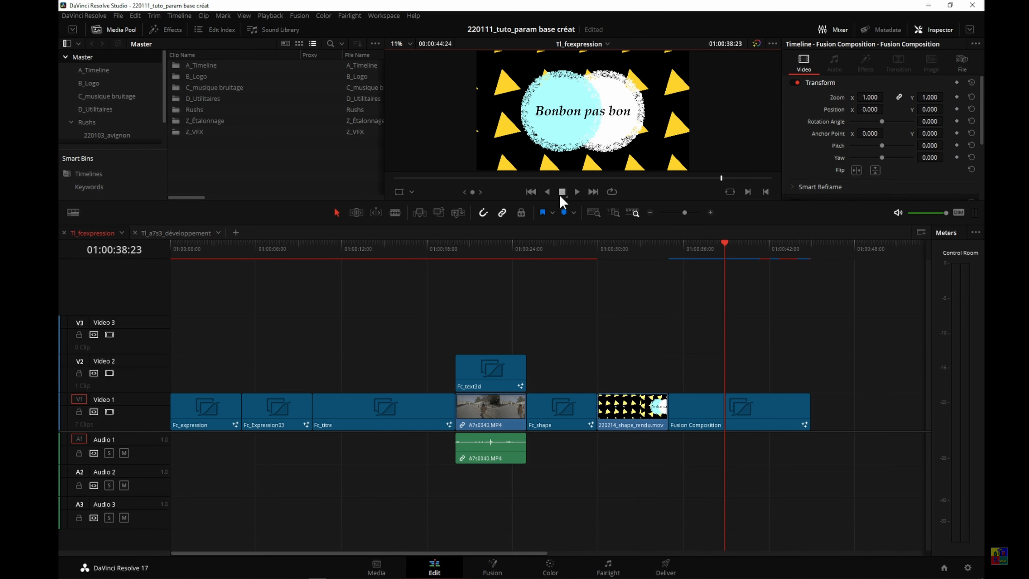
pyautogui.moveTo(725, 242); pyautogui.dragTo(676, 244)
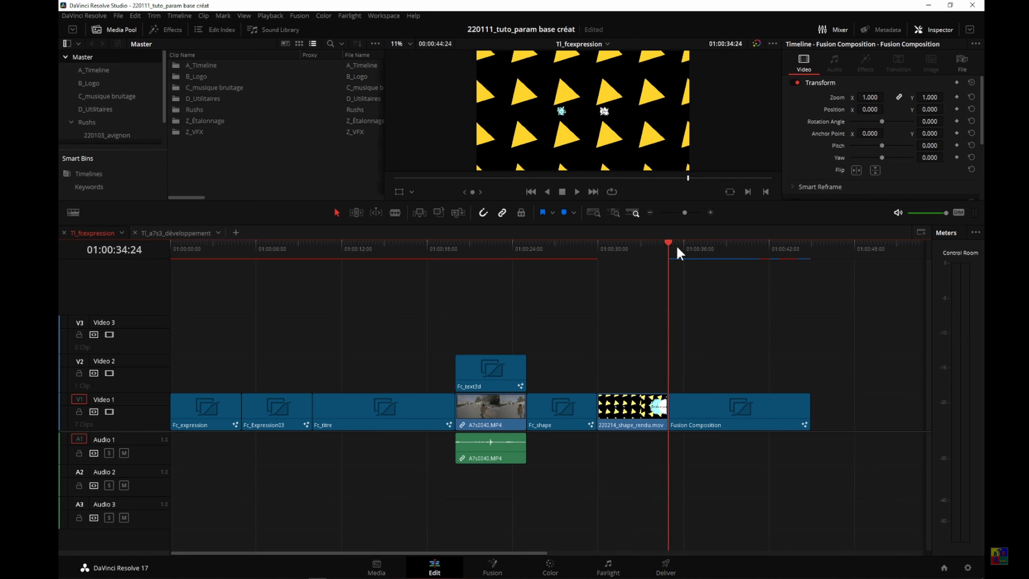
pyautogui.click(578, 189)
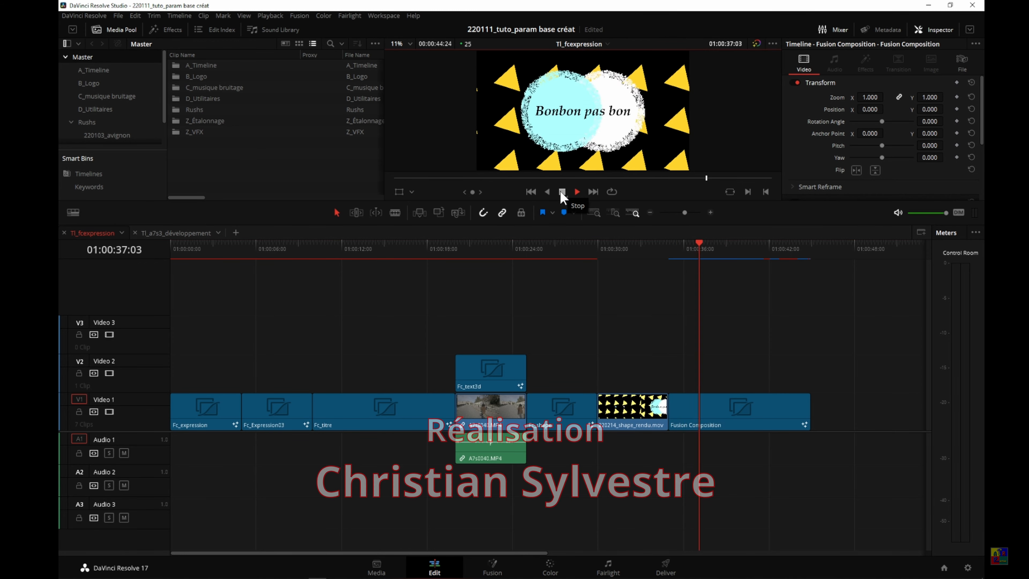
pyautogui.click(561, 193)
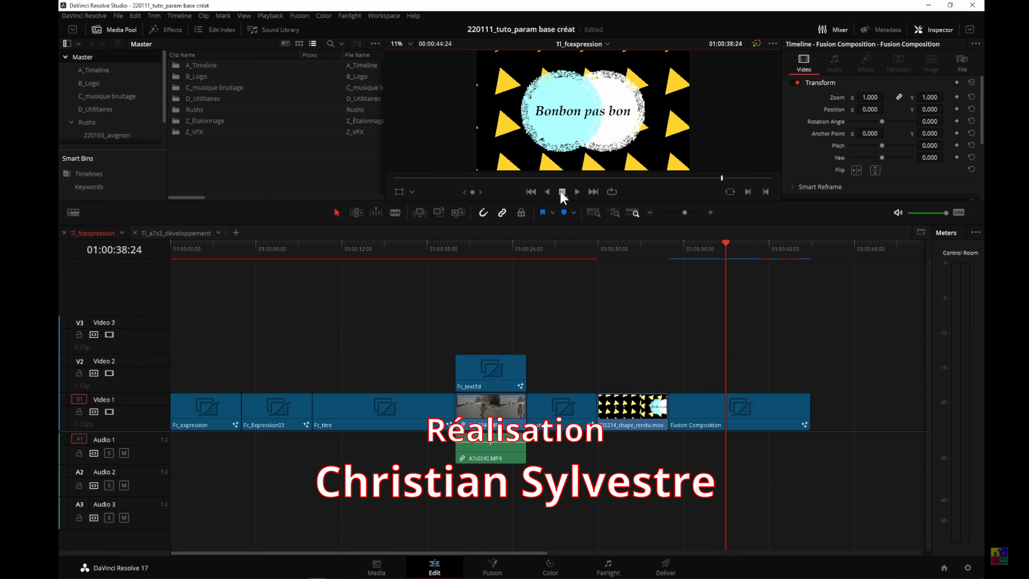